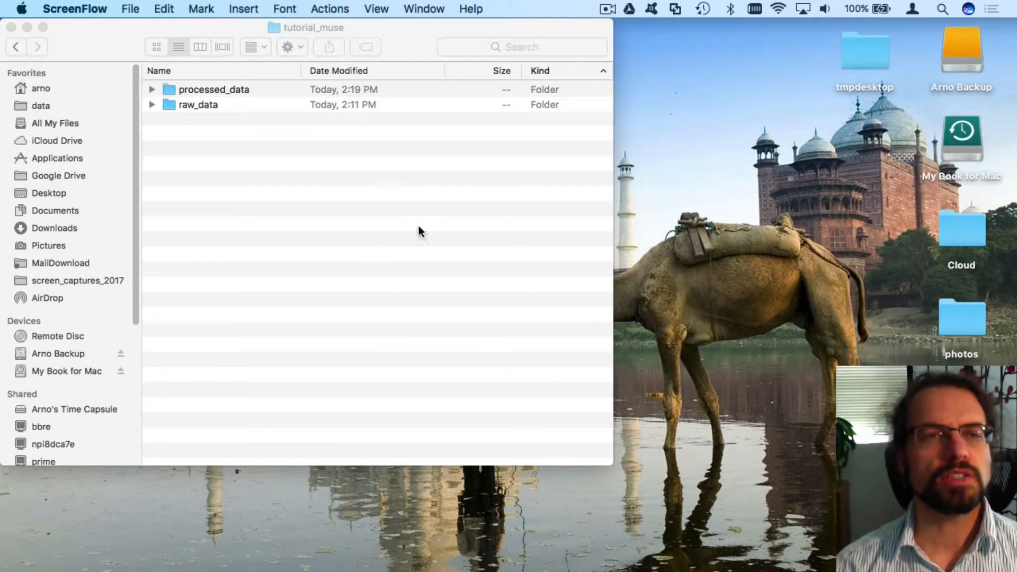
Expand raw_data in tutorial_muse, review the S01 eyes-closed and eyes-open CSVs, and select S01-eyes_closed1.csv
{"action": "left_click_drag", "start_coordinate": [386, 27], "coordinate": [393, 51]}
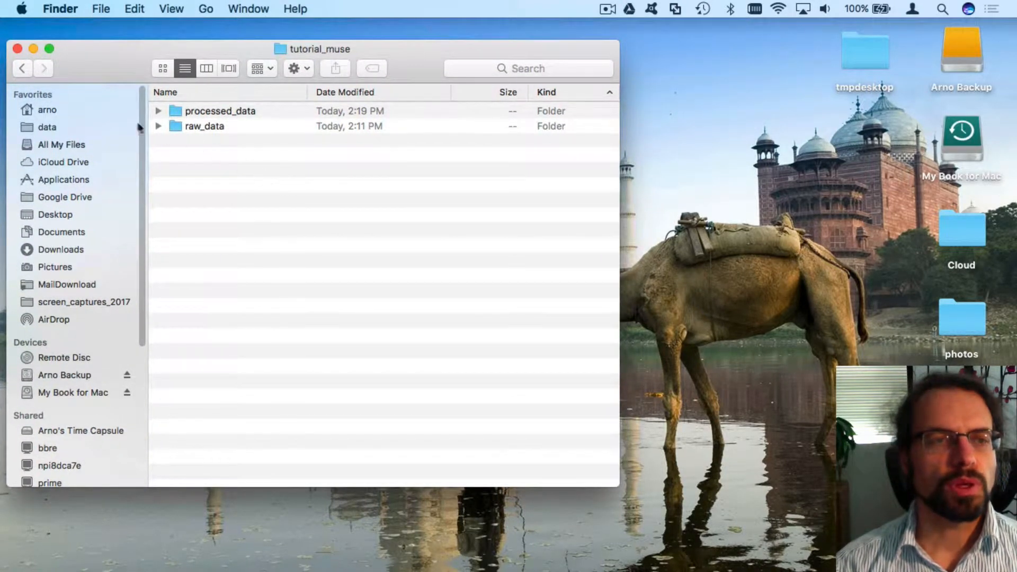
{"action": "left_click", "coordinate": [158, 126]}
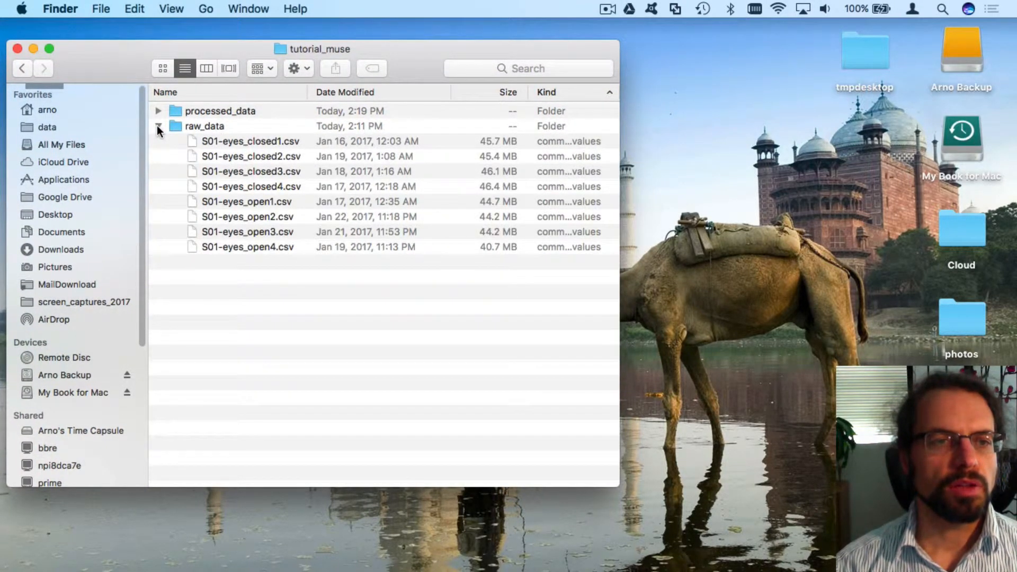
{"action": "left_click", "coordinate": [249, 139]}
{"action": "left_click", "coordinate": [274, 185]}
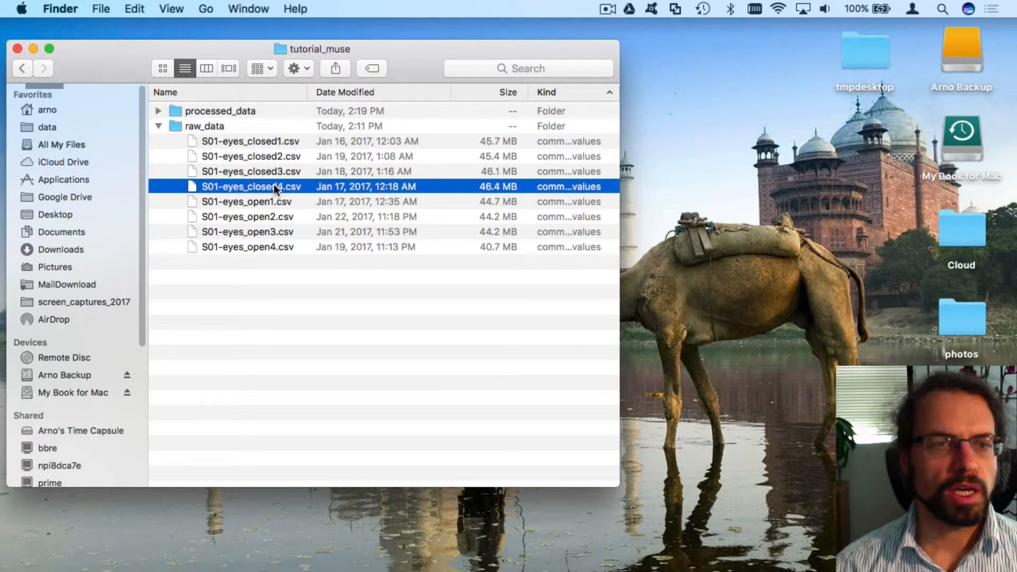
{"action": "left_click", "coordinate": [255, 135], "text": "shift"}
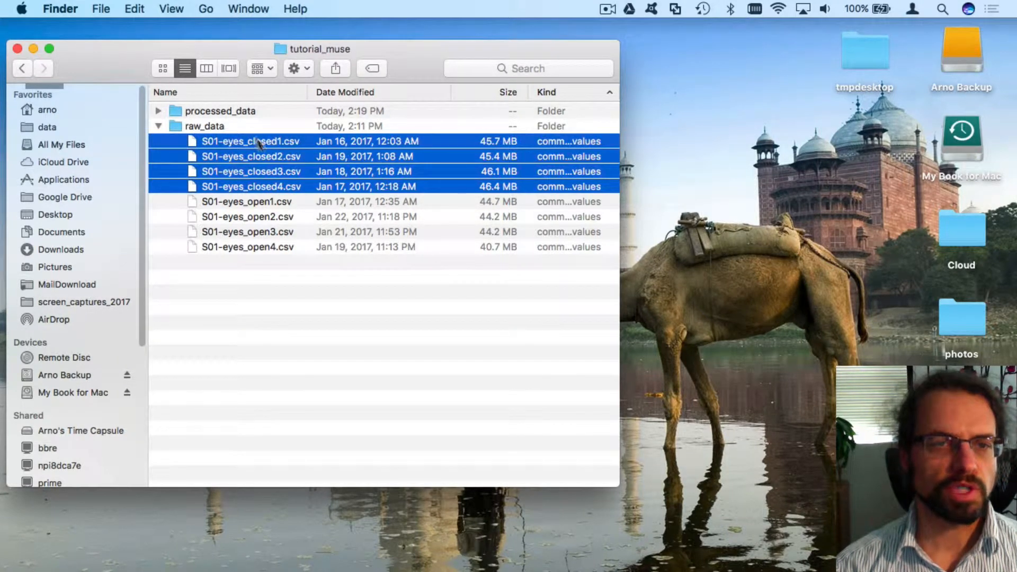
{"action": "left_click", "coordinate": [265, 202]}
{"action": "left_click", "coordinate": [280, 248], "text": "shift"}
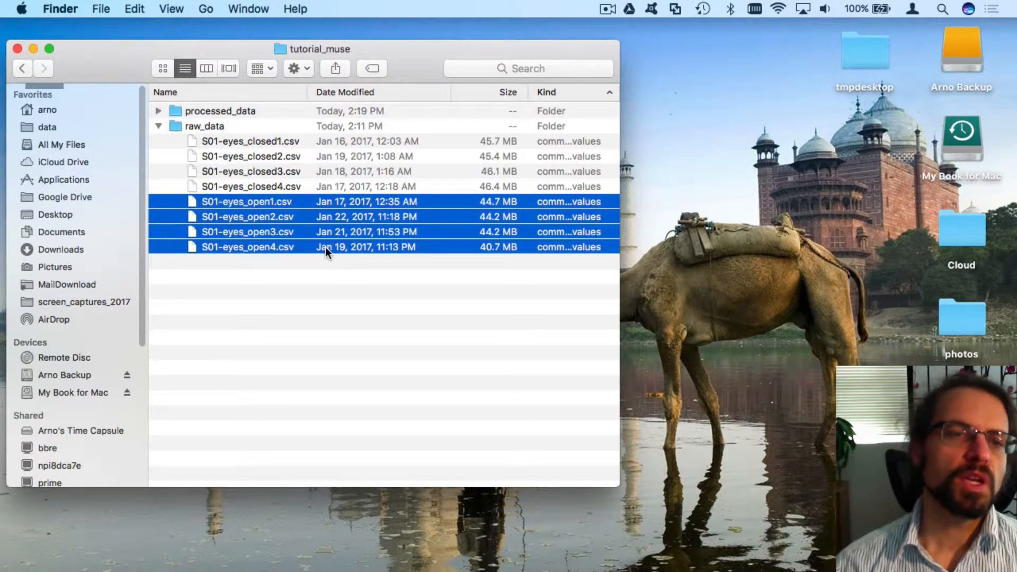
{"action": "left_click", "coordinate": [239, 141]}
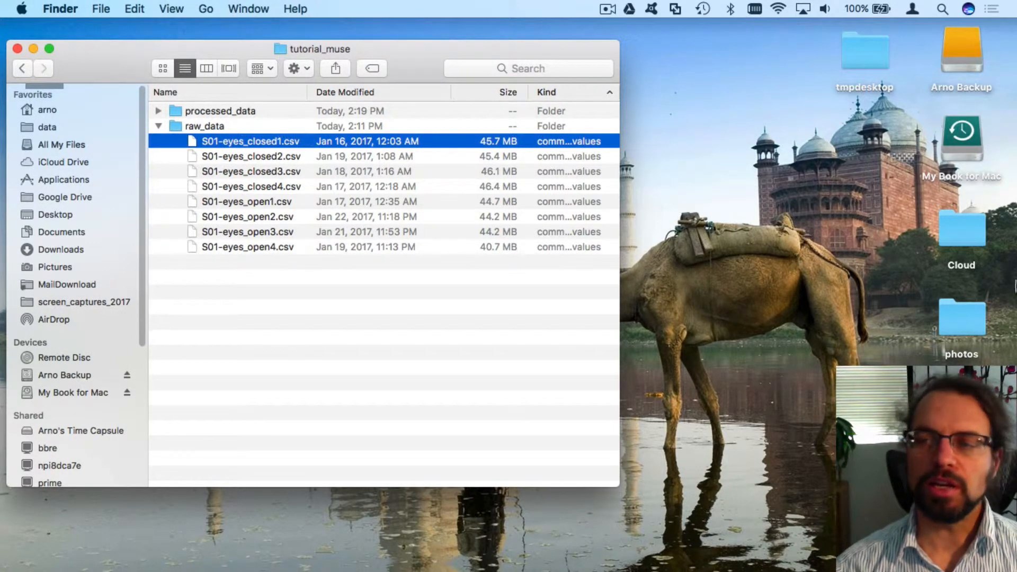
{"action": "mouse_move", "coordinate": [1014, 289]}
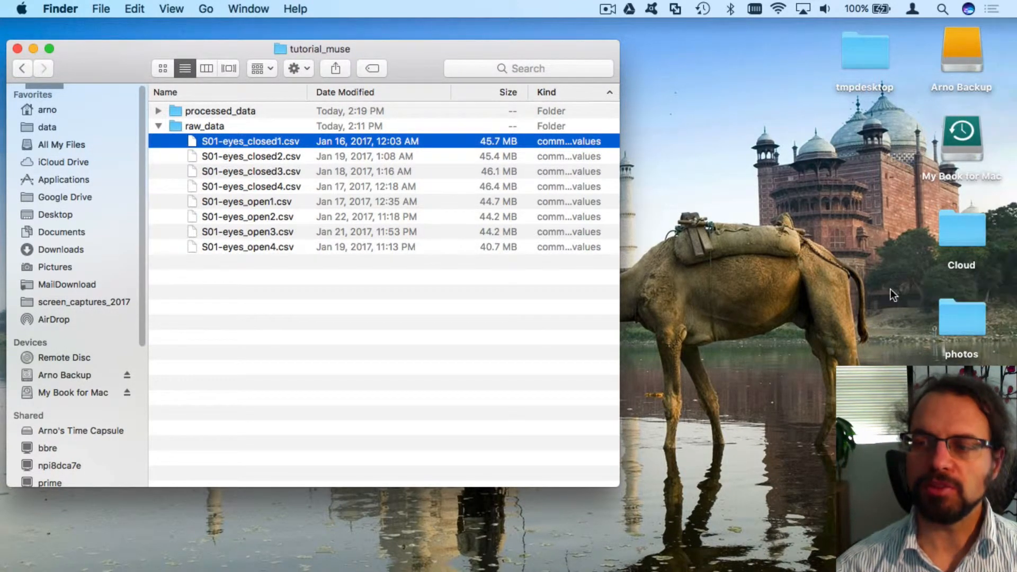
Launch MATLAB and allow it to accept incoming network connections
{"action": "left_click", "coordinate": [1006, 291]}
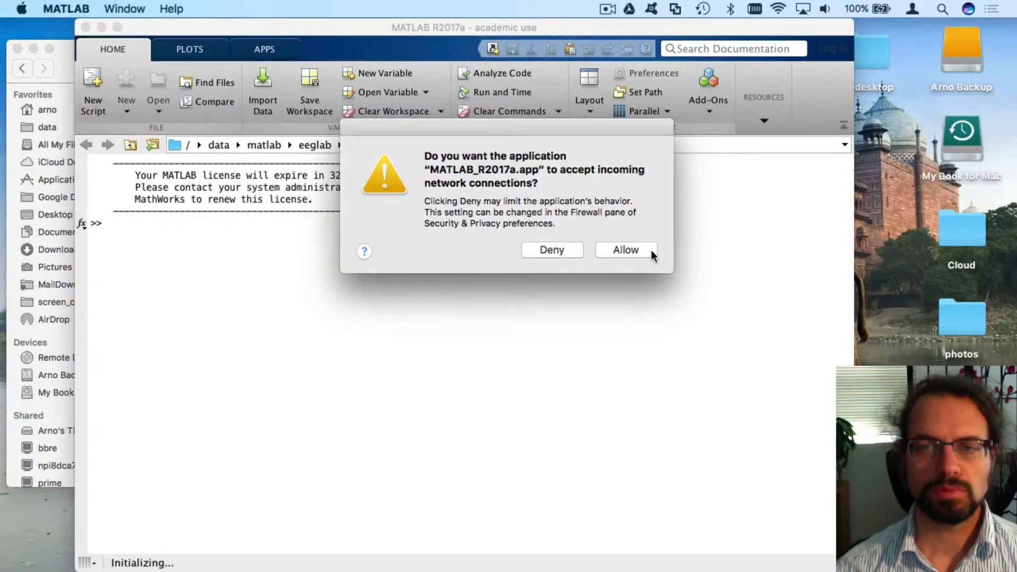
{"action": "left_click", "coordinate": [651, 252]}
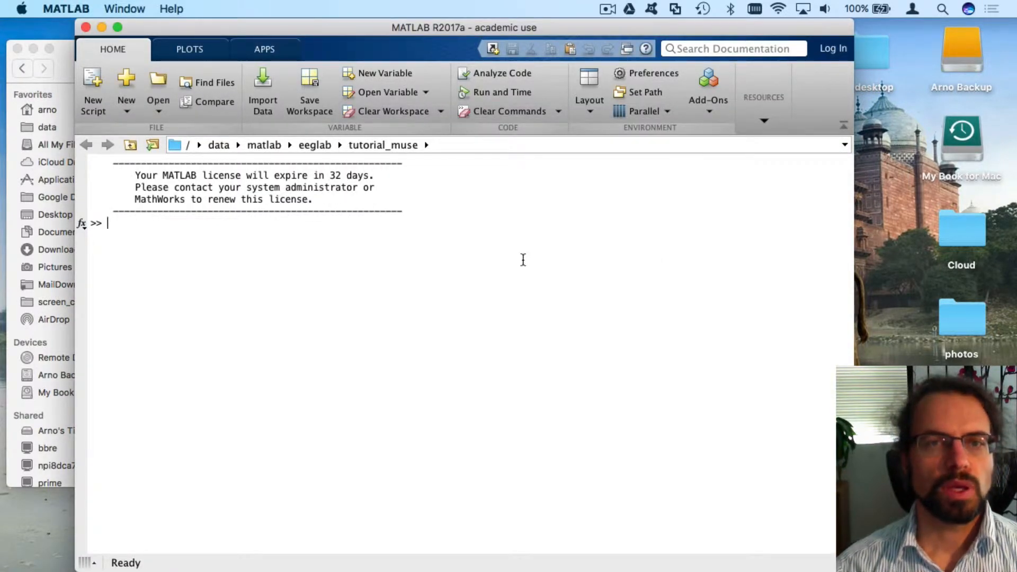
{"action": "type", "text": "cd"}
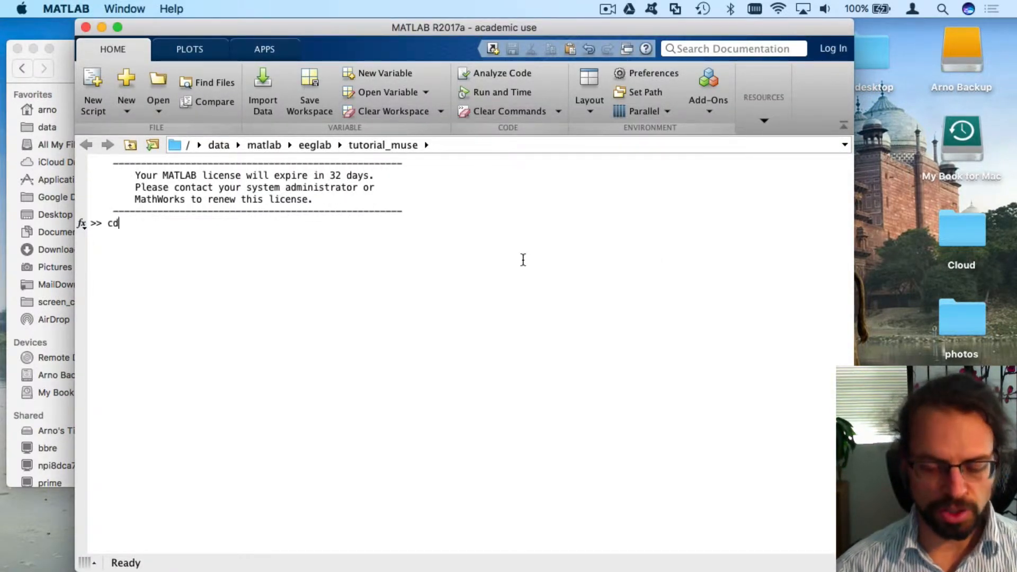
{"action": "key", "text": "BackSpace"}
{"action": "key", "text": "BackSpace"}
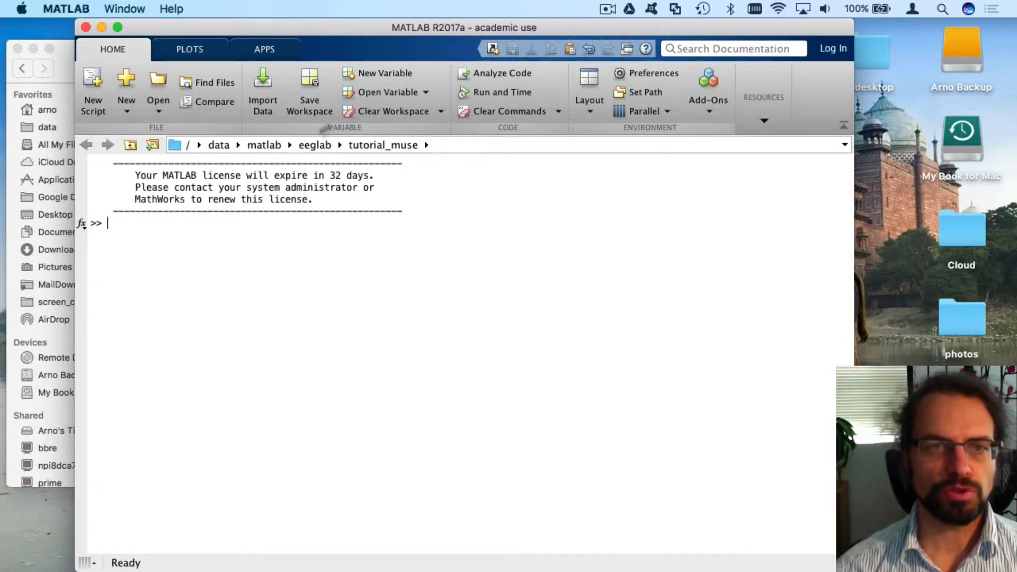
Make eeglab the current folder and start EEGLAB with the eeglab command
{"action": "left_click", "coordinate": [316, 144]}
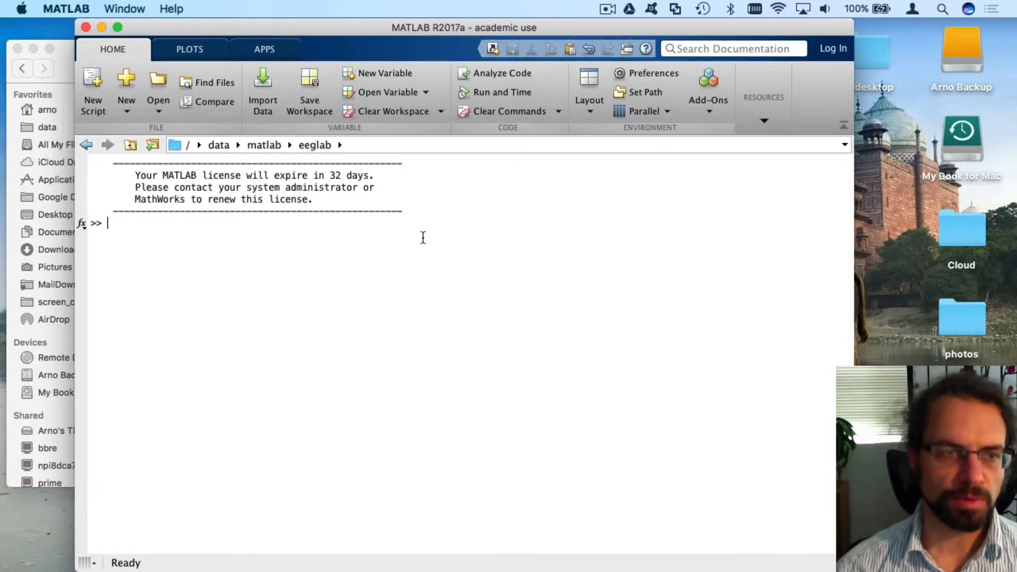
{"action": "type", "text": "eeglab"}
{"action": "key", "text": "Return"}
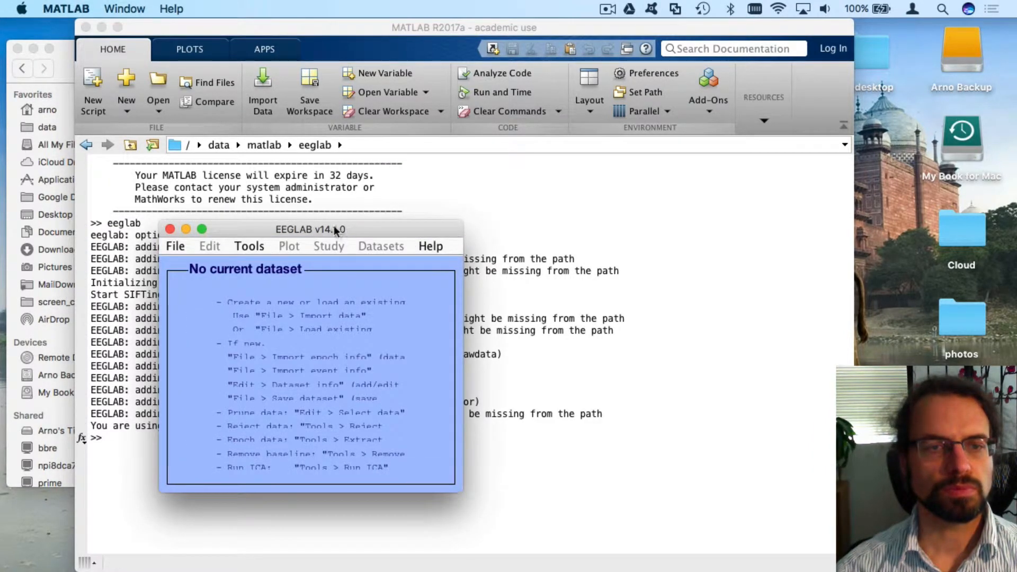
Import tutorial_muse/raw_data/S01-eyes_closed1.csv with the Muse Monitor App CSV importer
{"action": "left_click_drag", "start_coordinate": [322, 226], "coordinate": [190, 78]}
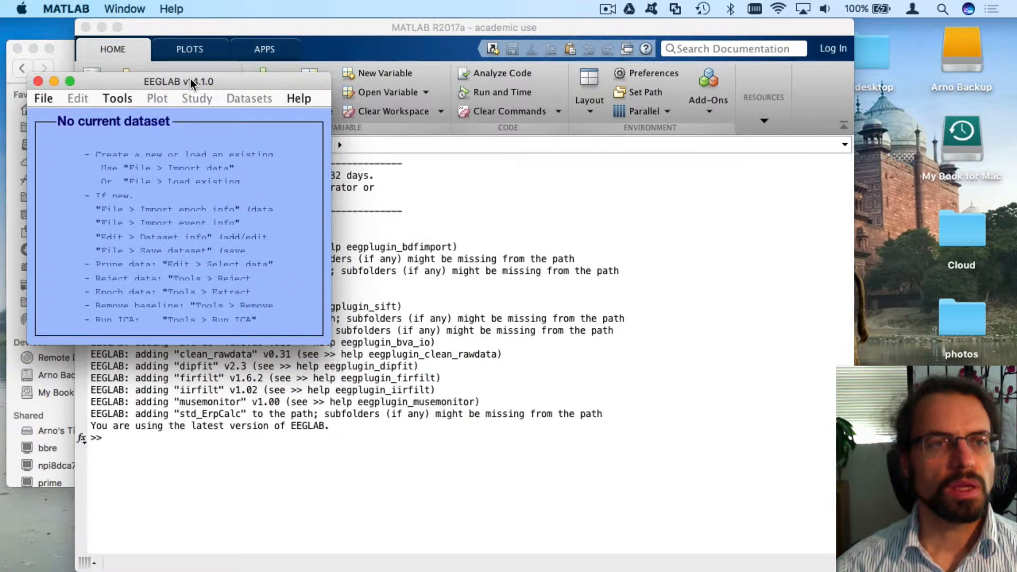
{"action": "left_click", "coordinate": [47, 100]}
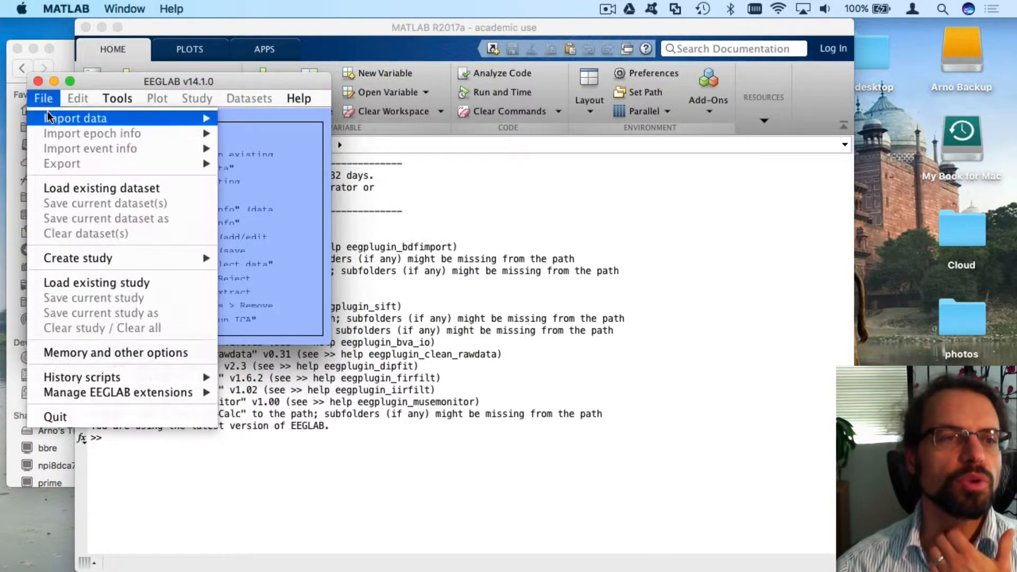
{"action": "mouse_move", "coordinate": [51, 119]}
{"action": "mouse_move", "coordinate": [278, 121]}
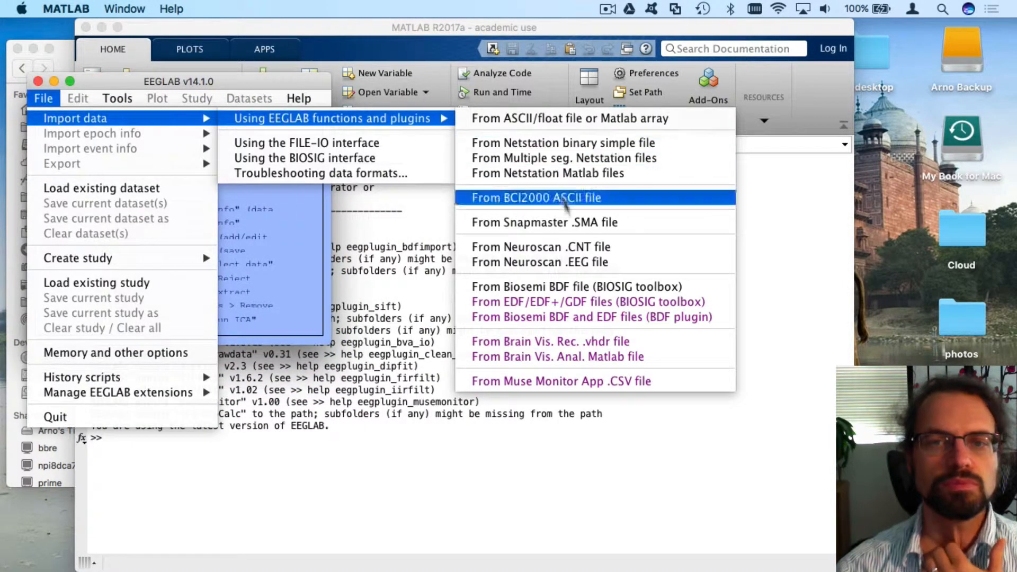
{"action": "left_click", "coordinate": [587, 380]}
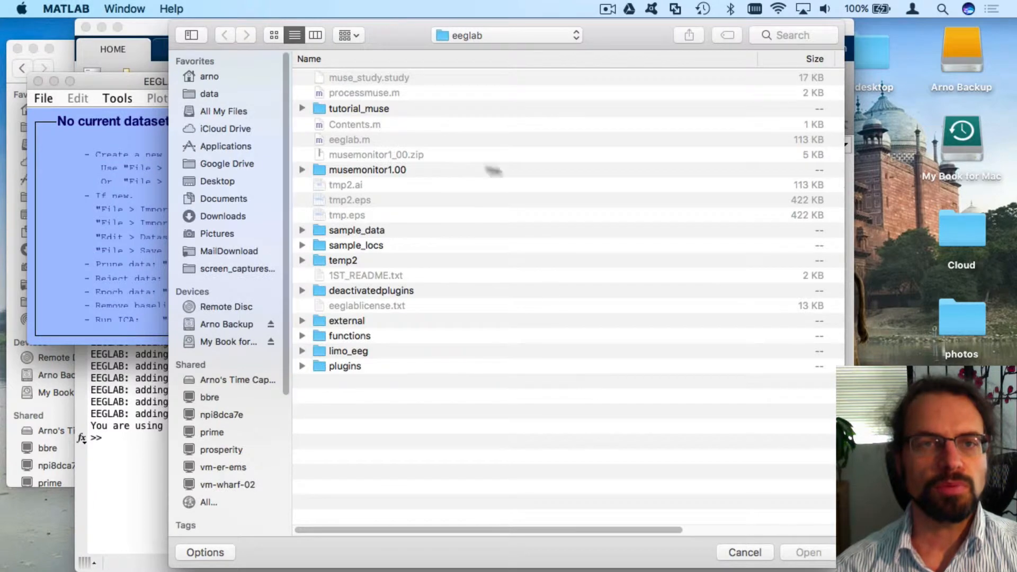
{"action": "double_click", "coordinate": [337, 107]}
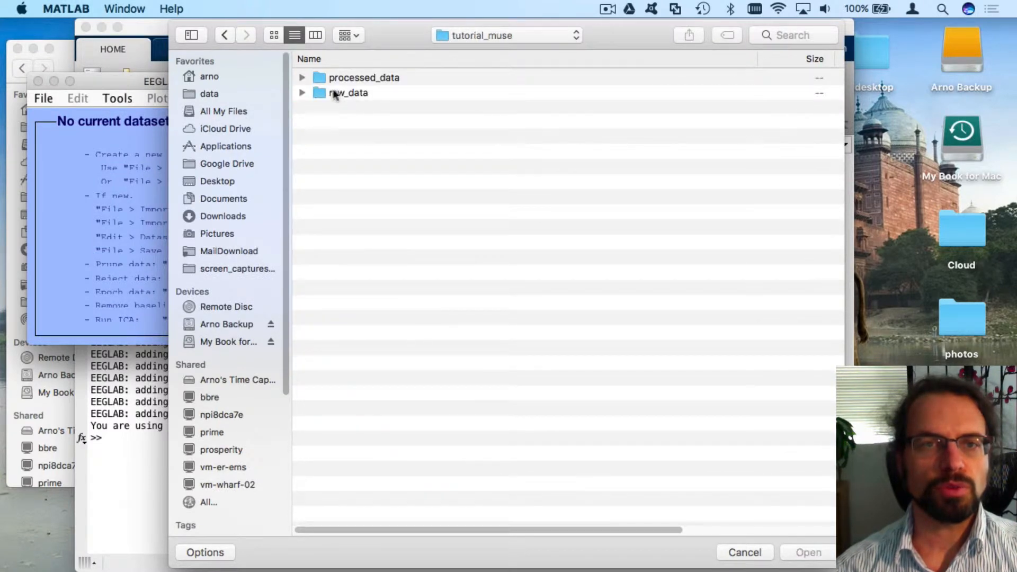
{"action": "double_click", "coordinate": [334, 93]}
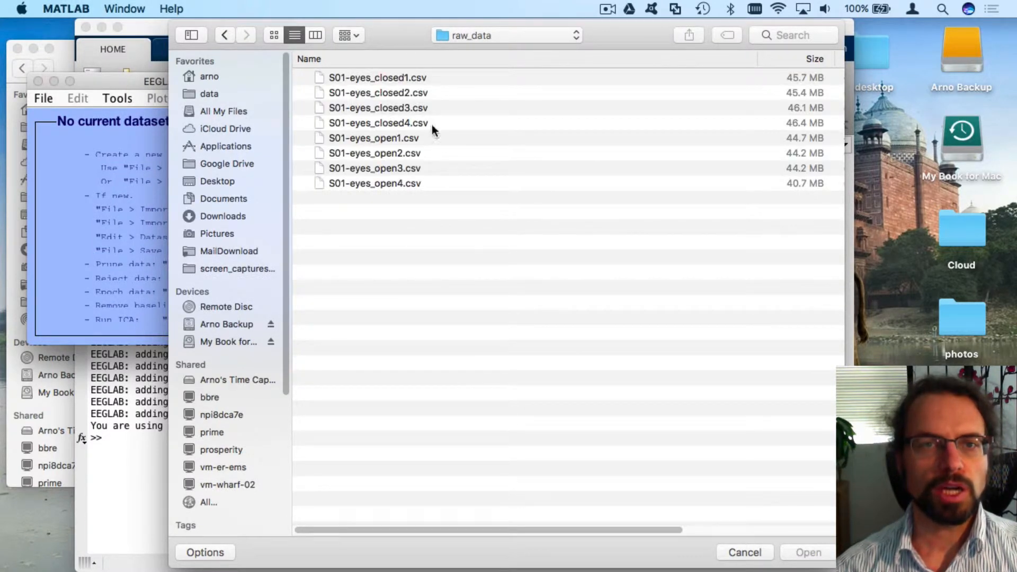
{"action": "double_click", "coordinate": [394, 77]}
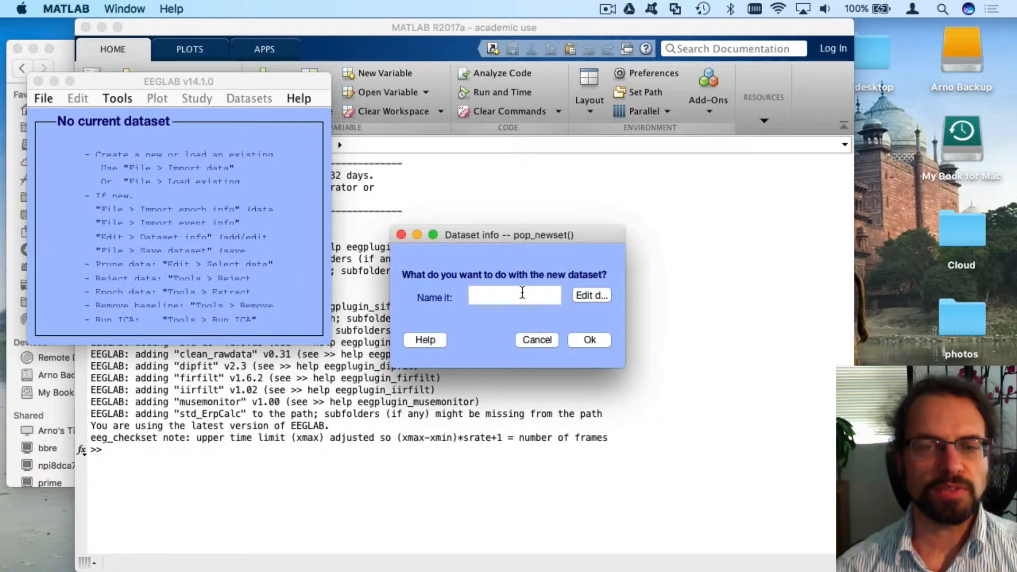
Name the new dataset eyes-closed1 and create it
{"action": "left_click", "coordinate": [529, 292]}
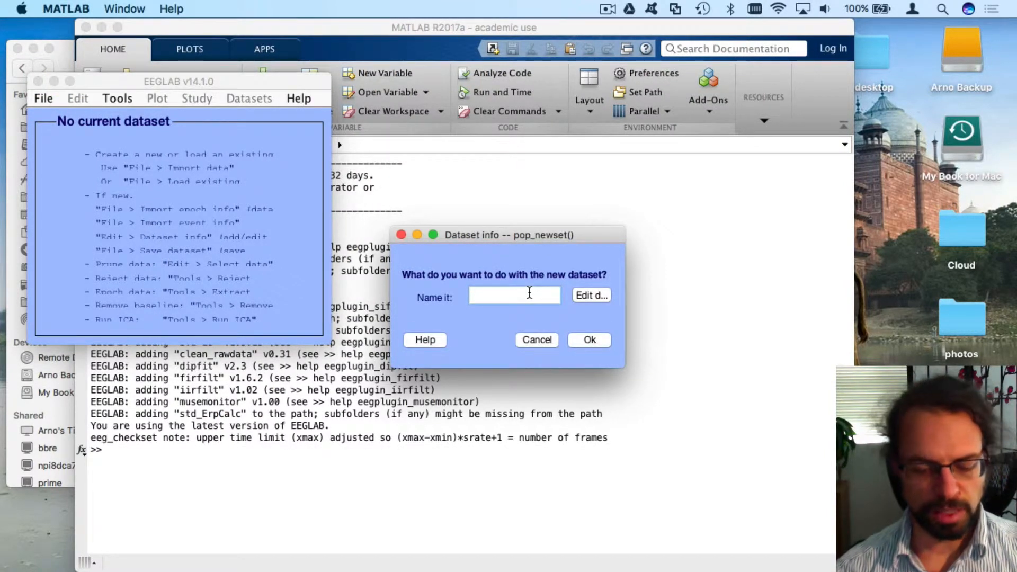
{"action": "type", "text": "eyes"}
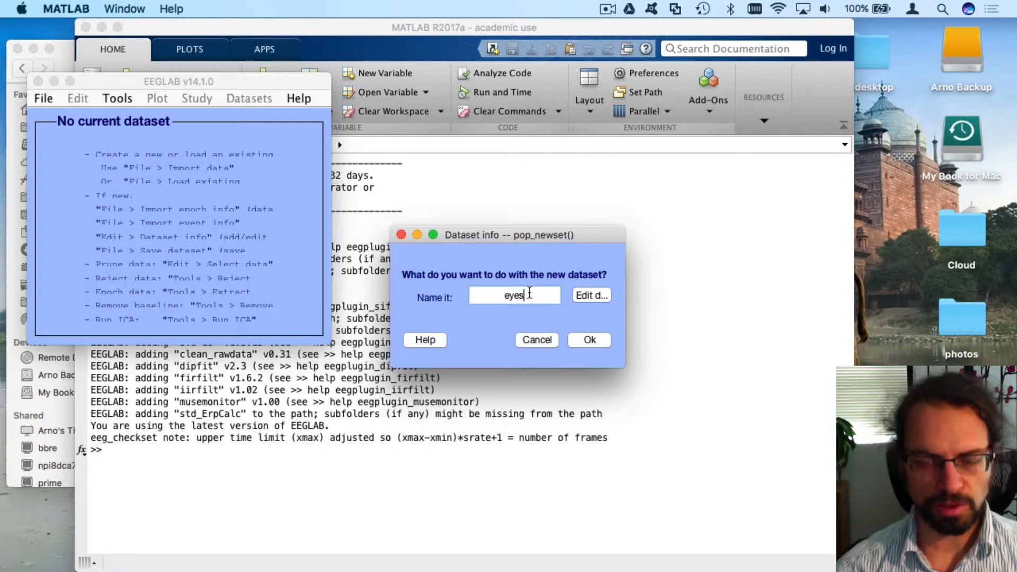
{"action": "type", "text": "-closed1"}
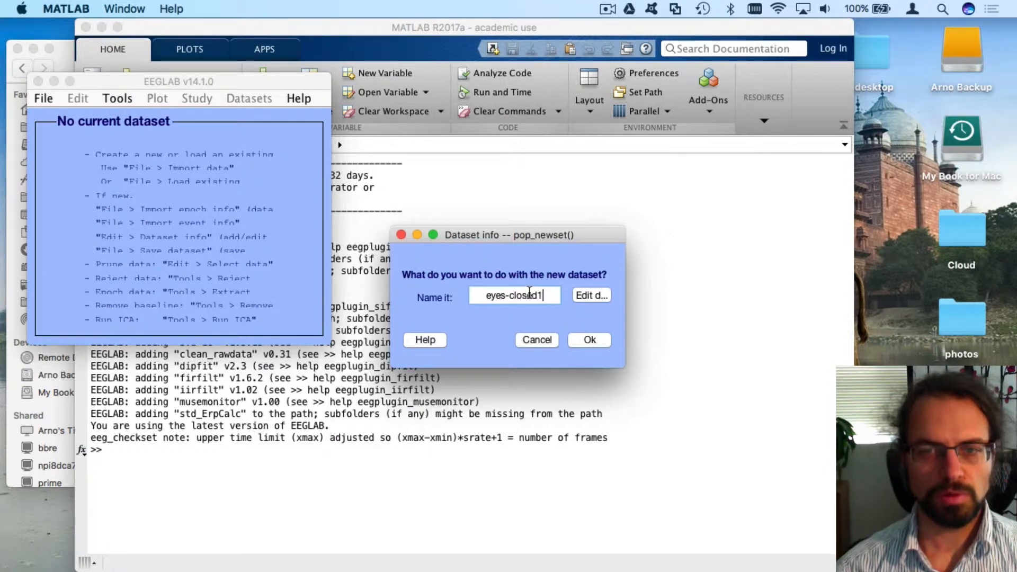
{"action": "left_click", "coordinate": [590, 340]}
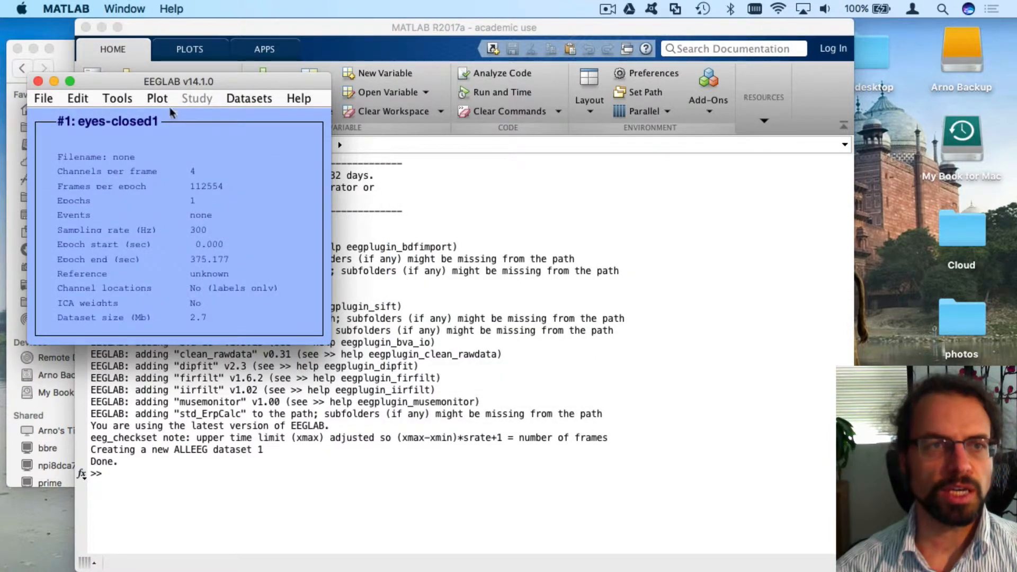
{"action": "left_click", "coordinate": [164, 106]}
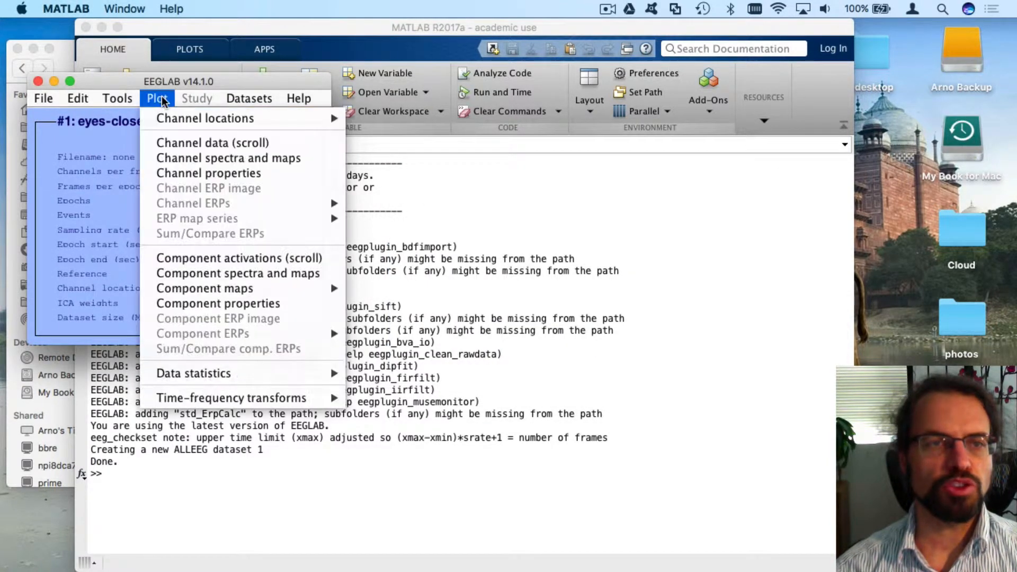
{"action": "left_click", "coordinate": [189, 140]}
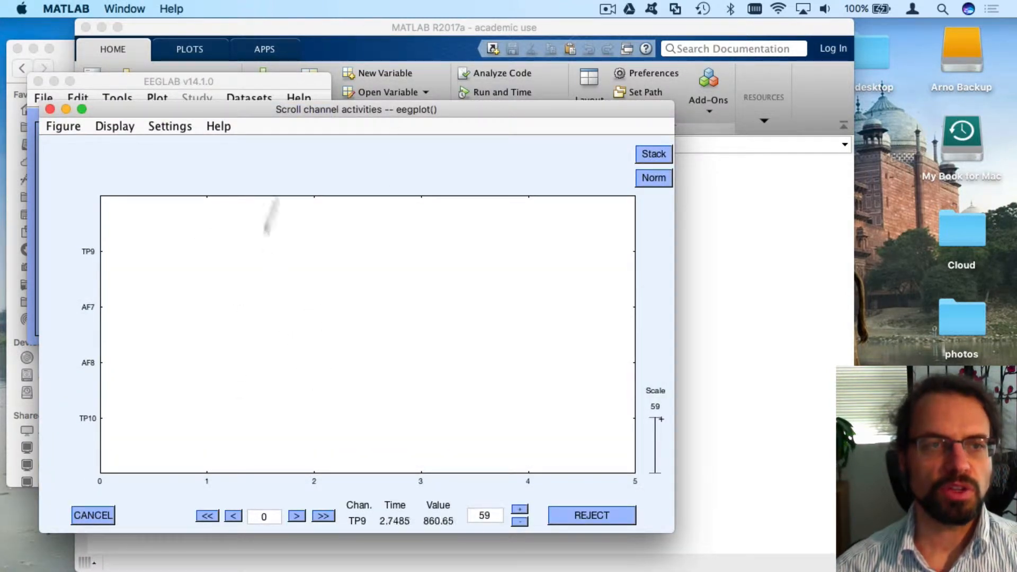
{"action": "left_click", "coordinate": [114, 127]}
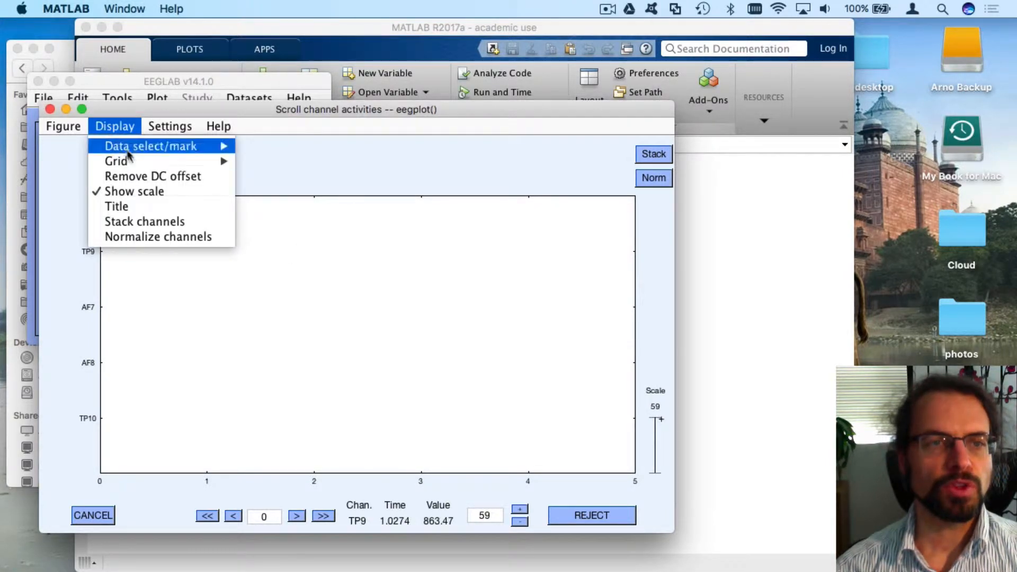
{"action": "left_click", "coordinate": [139, 176]}
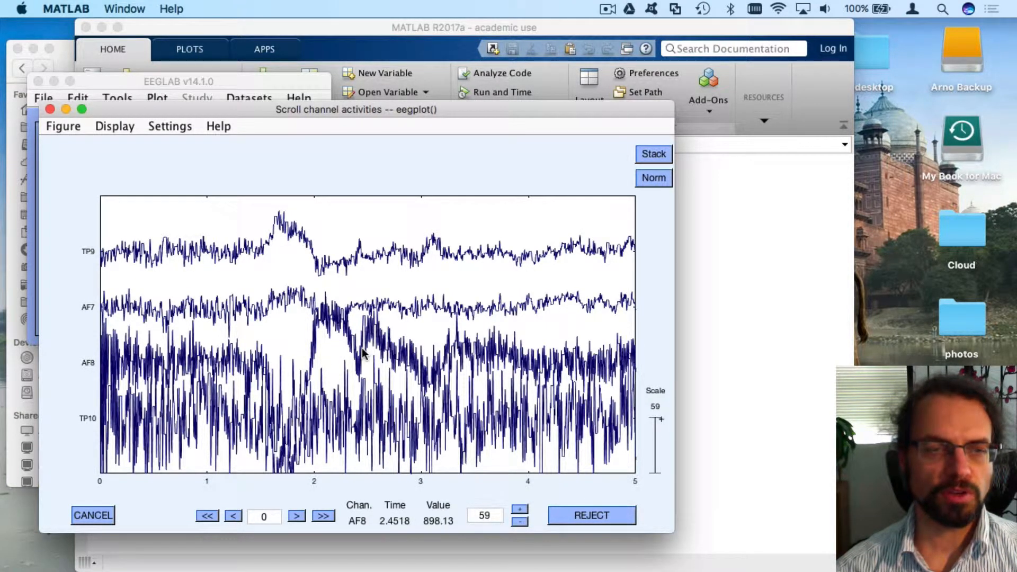
{"action": "left_click", "coordinate": [48, 109]}
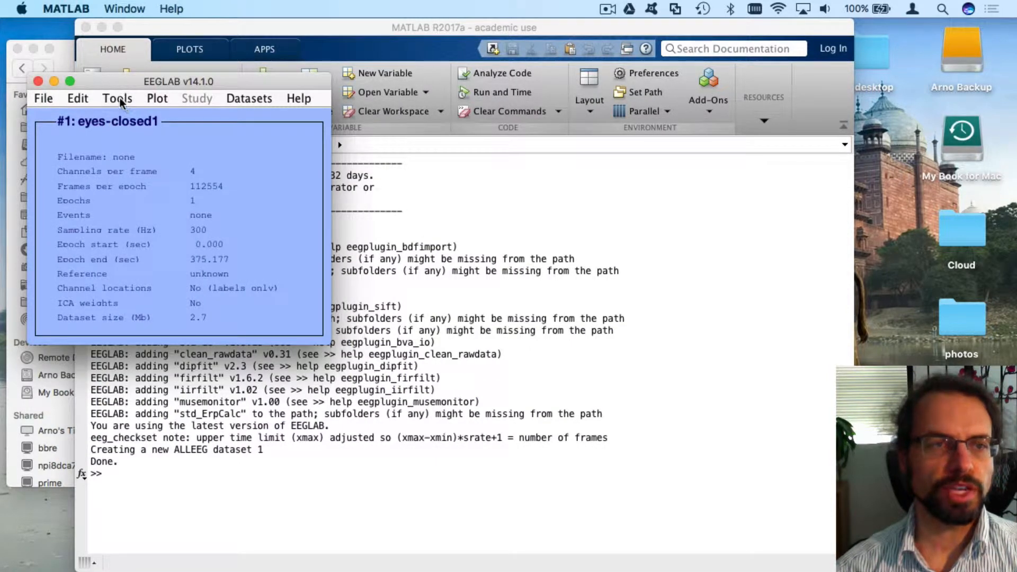
Remove each channel's mean baseline from eyes-closed1 with Tools > Remove baseline
{"action": "left_click_drag", "start_coordinate": [119, 81], "coordinate": [139, 132]}
{"action": "left_click", "coordinate": [139, 149]}
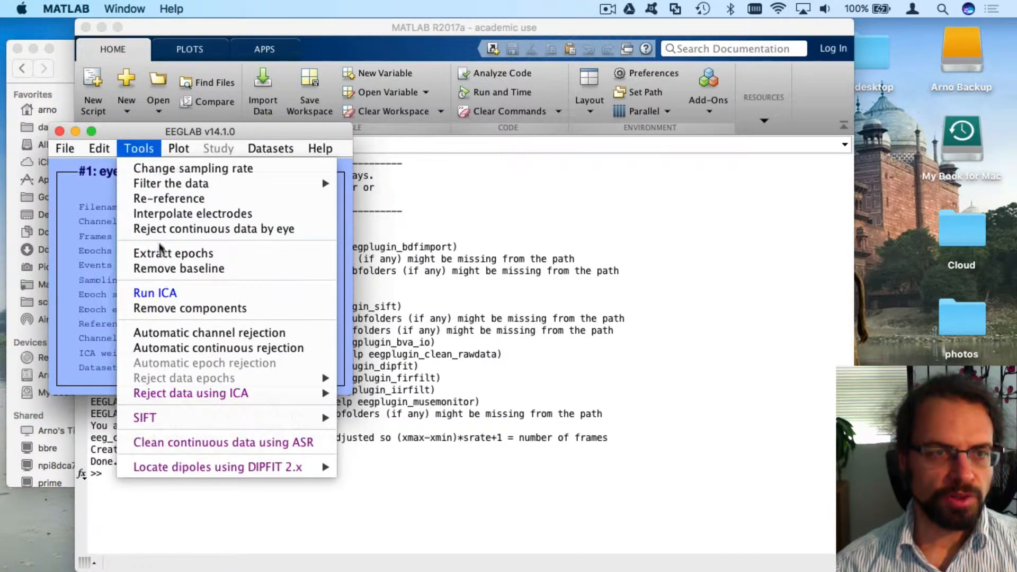
{"action": "left_click", "coordinate": [169, 269]}
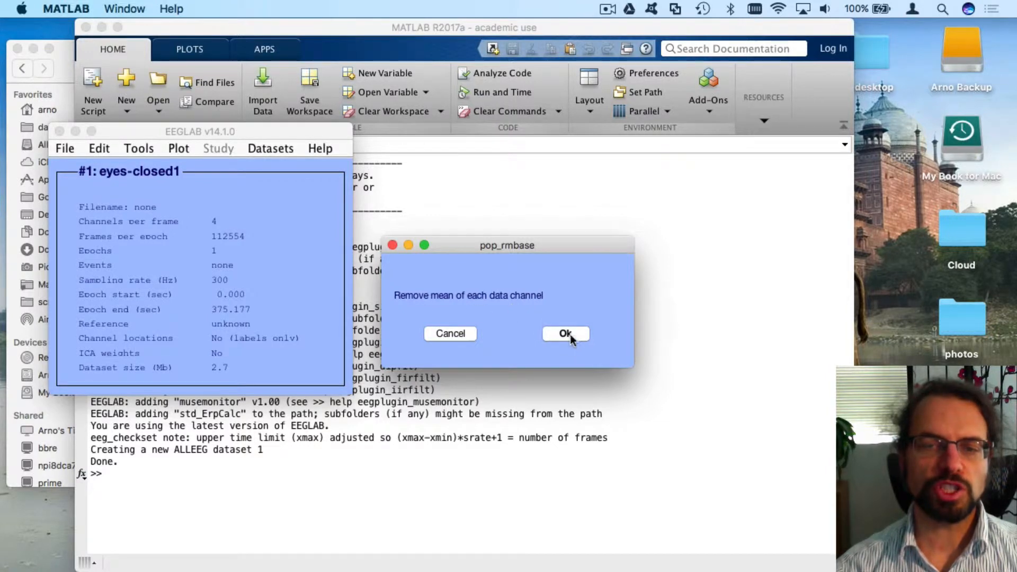
{"action": "left_click", "coordinate": [136, 150]}
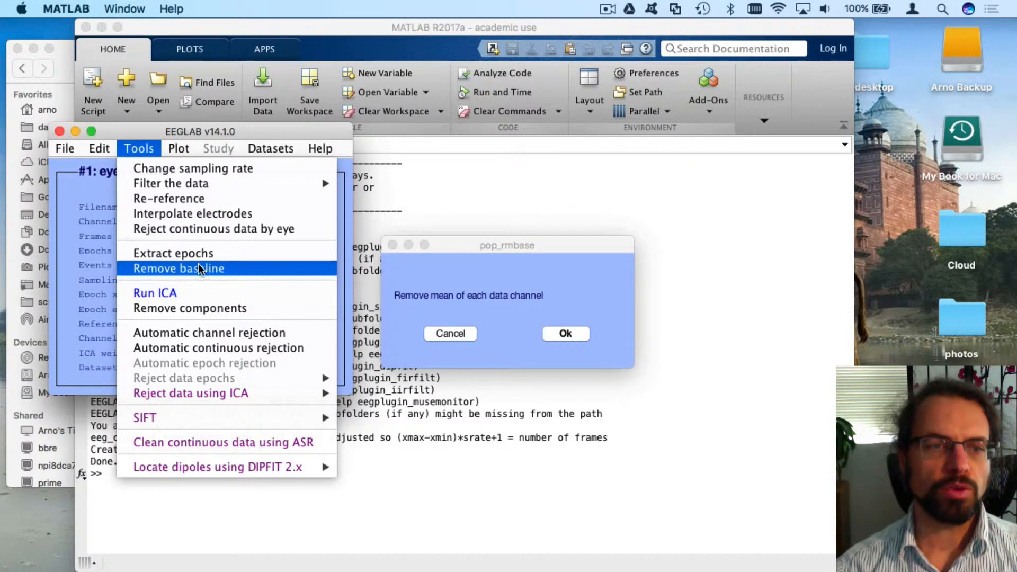
{"action": "left_click", "coordinate": [599, 310]}
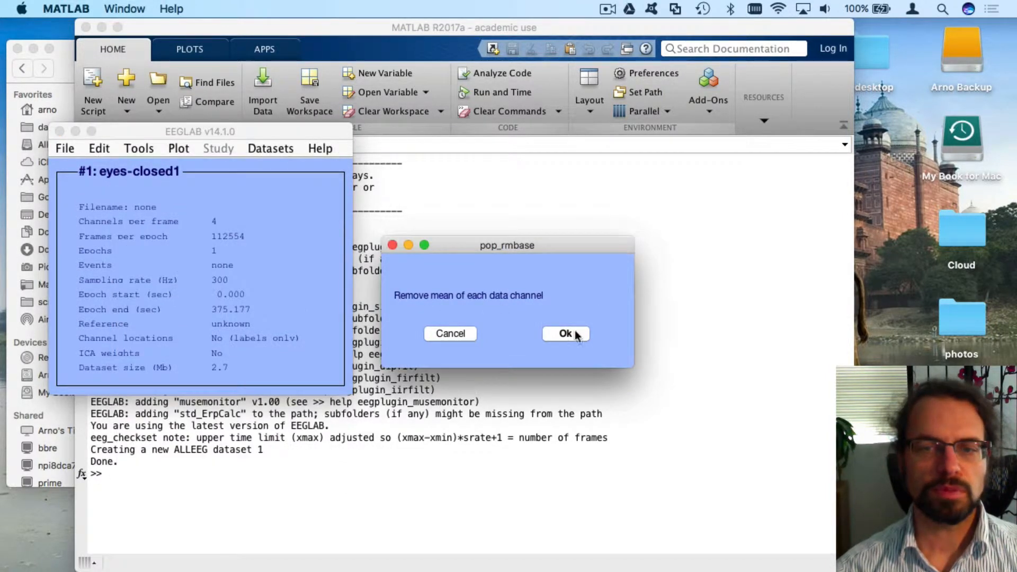
{"action": "left_click", "coordinate": [566, 334]}
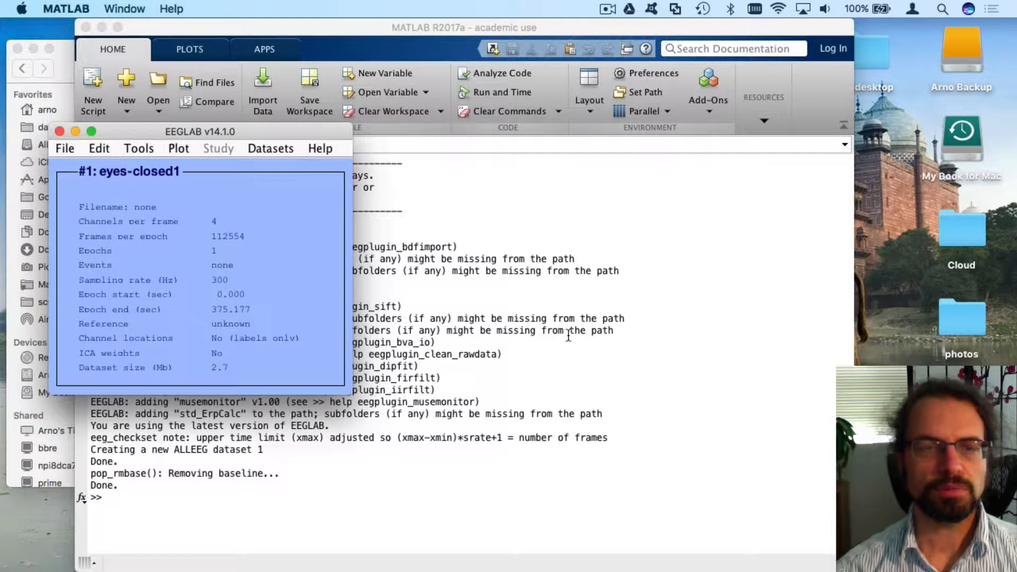
Run the basic FIR filter with a 1 Hz lower edge, frequency-response plot off
{"action": "left_click", "coordinate": [142, 150]}
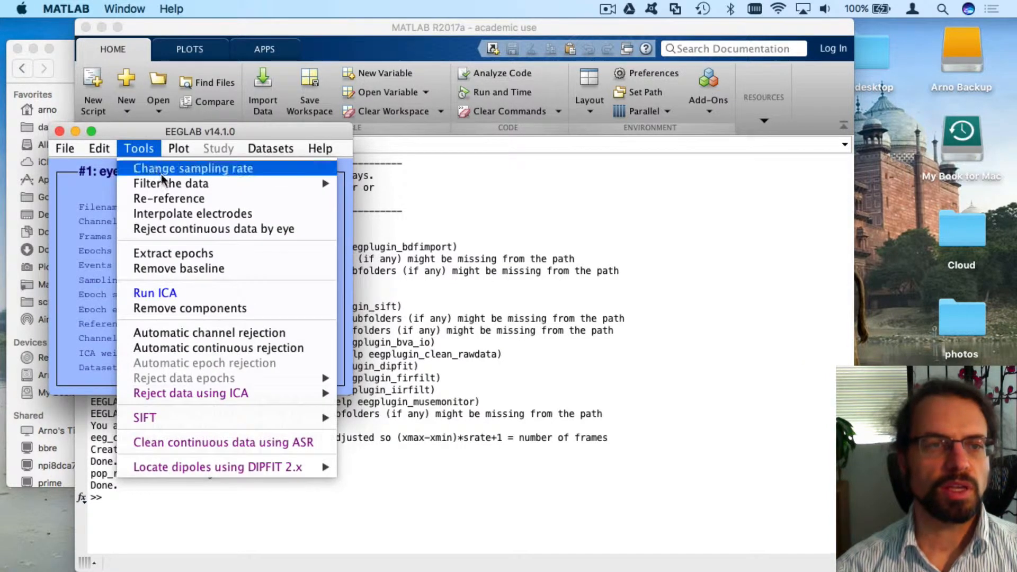
{"action": "mouse_move", "coordinate": [169, 184]}
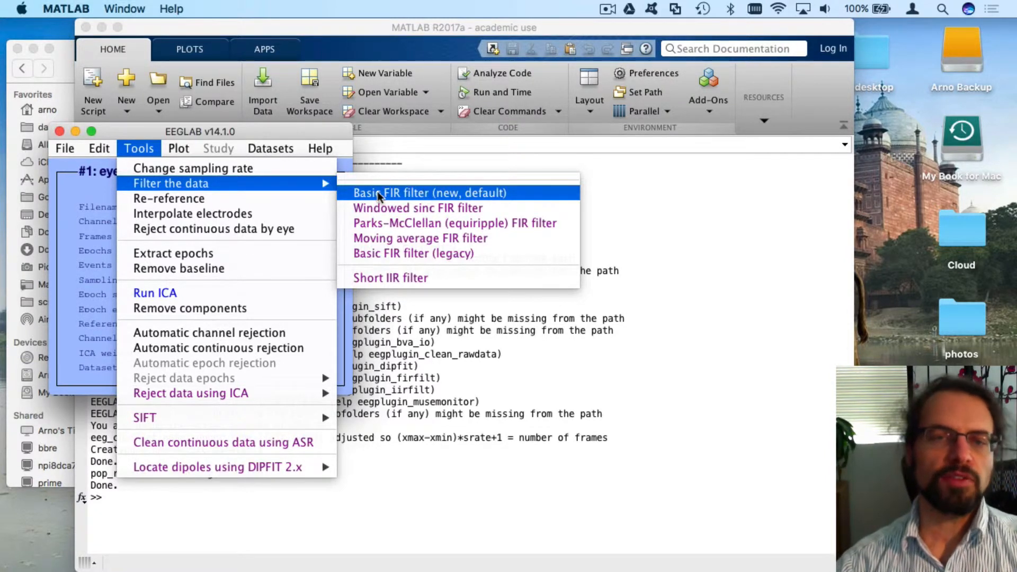
{"action": "left_click", "coordinate": [415, 197]}
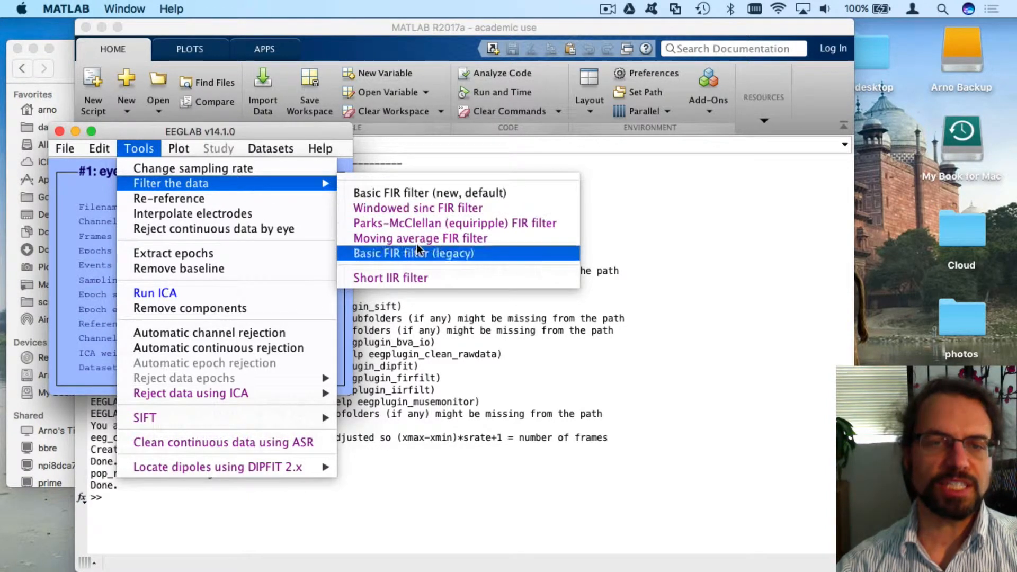
{"action": "left_click", "coordinate": [428, 191]}
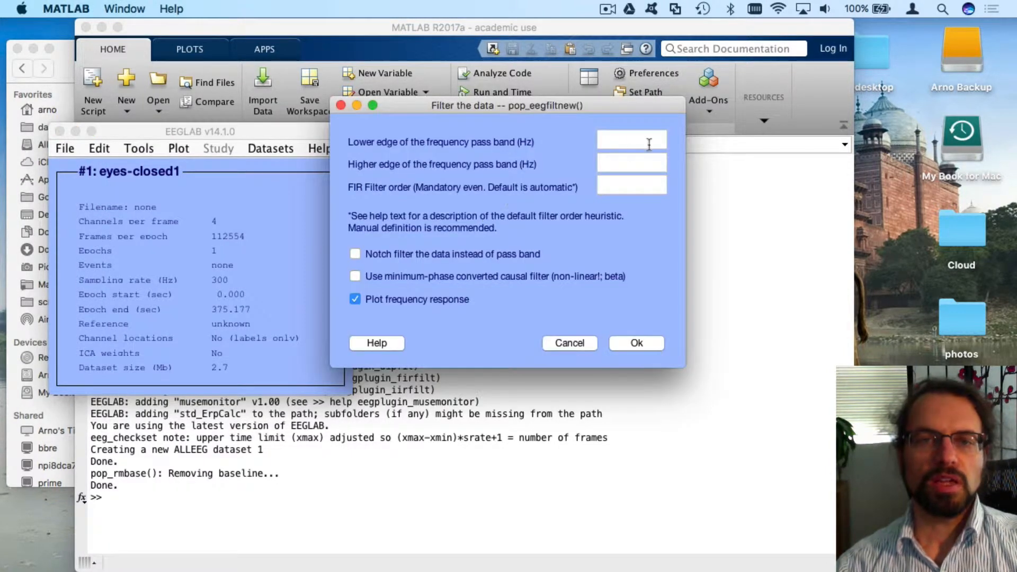
{"action": "left_click", "coordinate": [646, 141]}
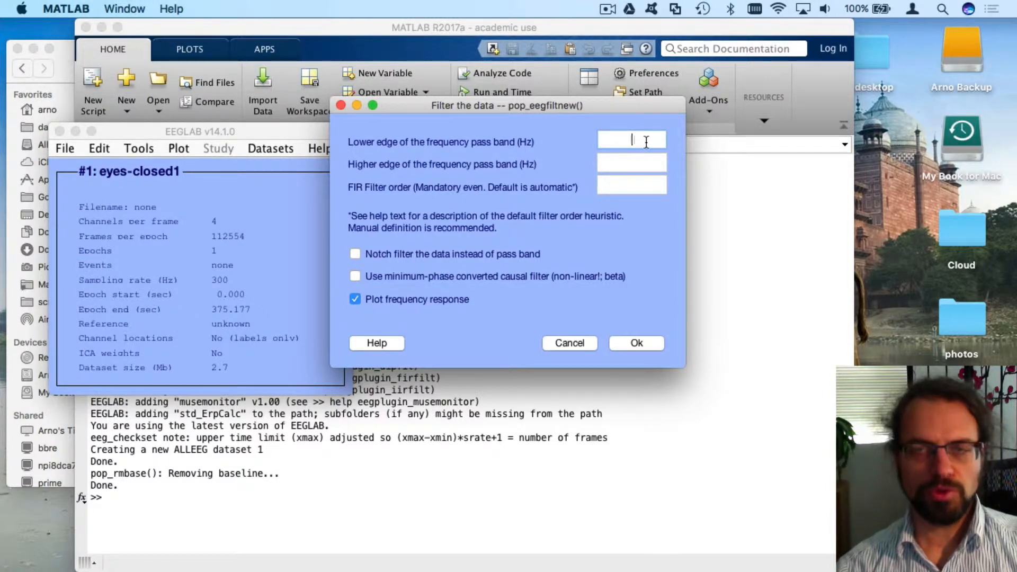
{"action": "type", "text": "1"}
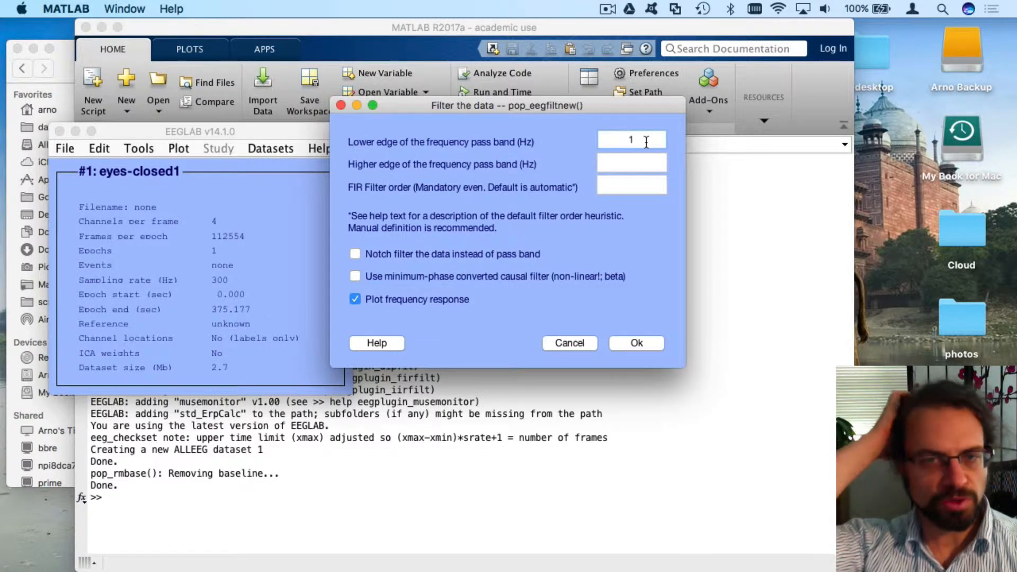
{"action": "left_click", "coordinate": [356, 300]}
{"action": "left_click", "coordinate": [636, 344]}
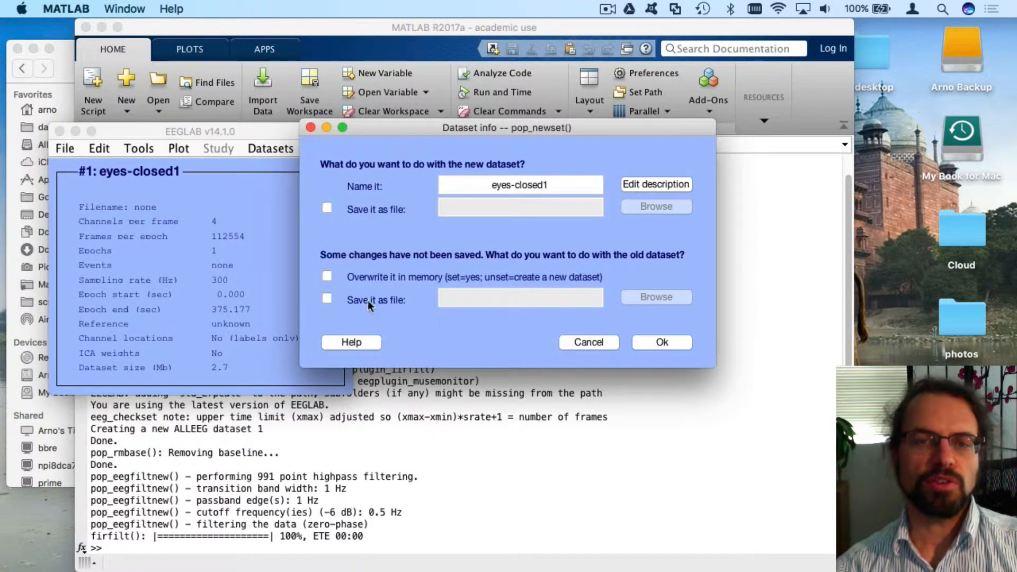
Overwrite eyes-closed1 in memory with the filtered data
{"action": "left_click_drag", "start_coordinate": [443, 122], "coordinate": [517, 166]}
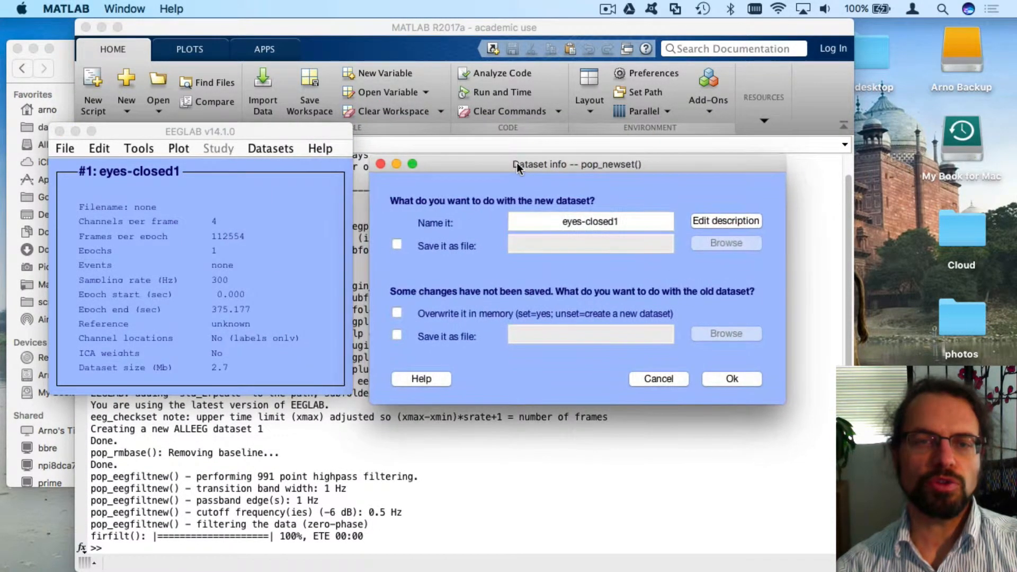
{"action": "left_click", "coordinate": [398, 312]}
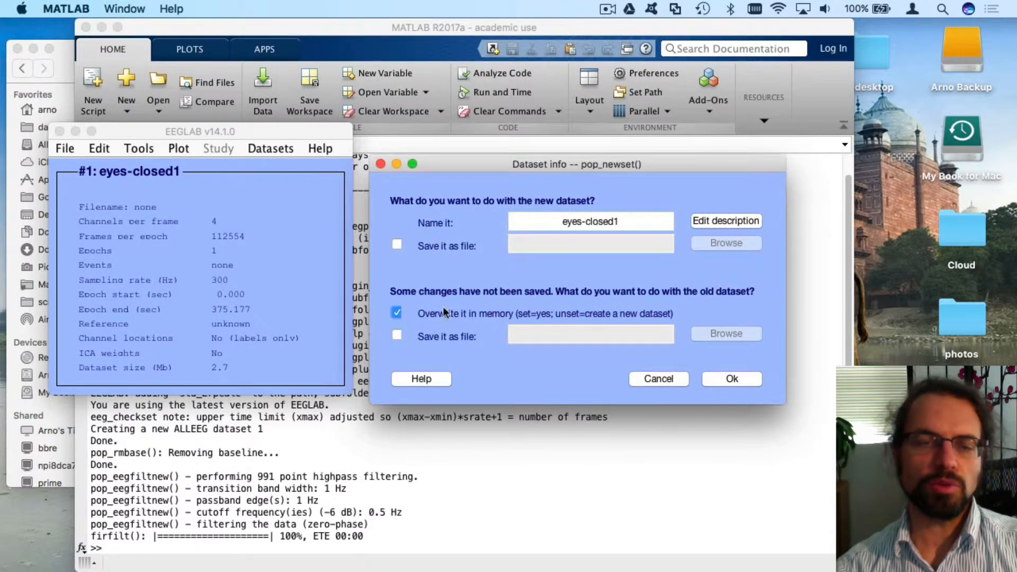
{"action": "left_click", "coordinate": [714, 379]}
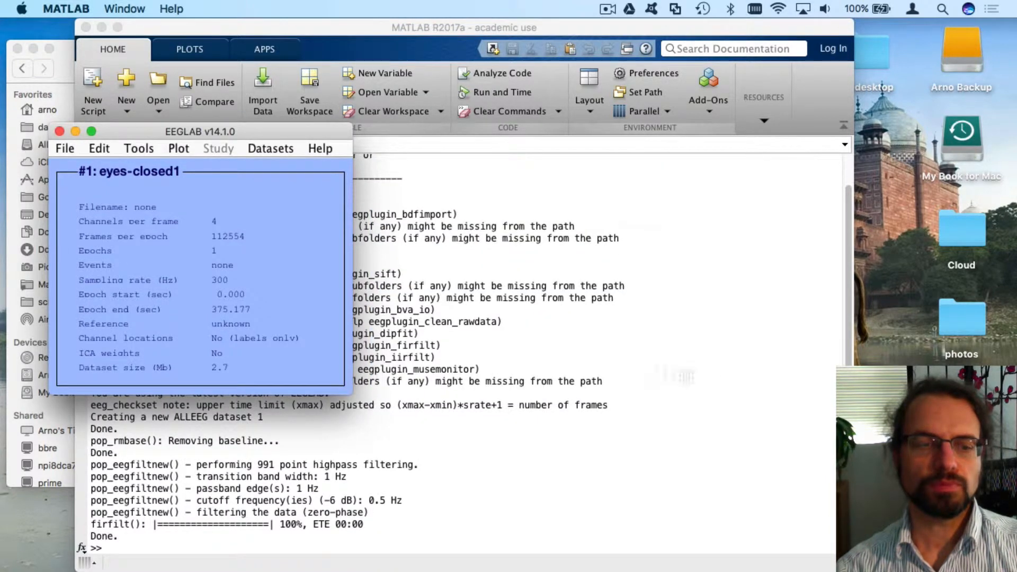
Go to the Plot menu's scrolling channel data option
{"action": "left_click", "coordinate": [139, 149]}
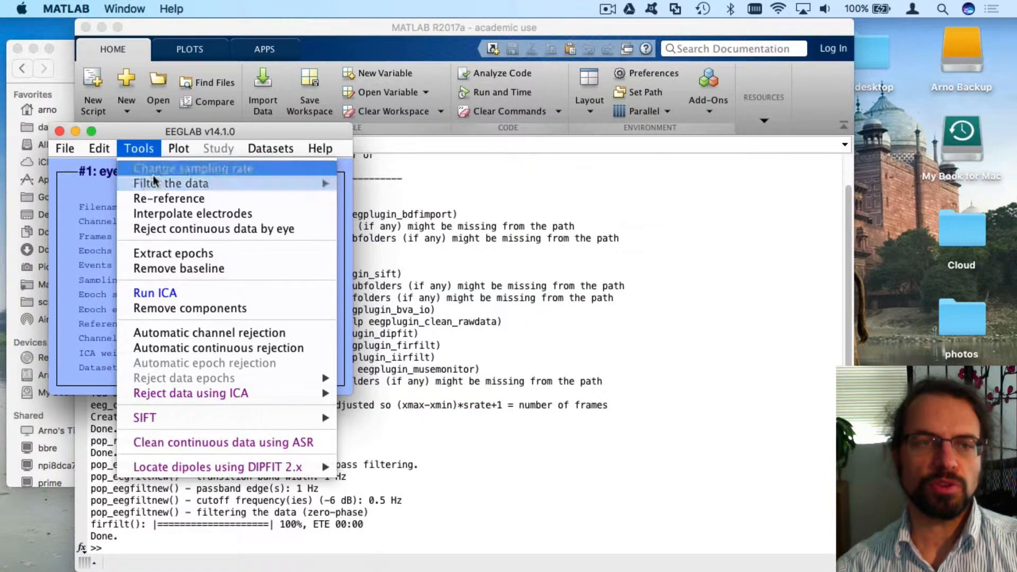
{"action": "mouse_move", "coordinate": [158, 184]}
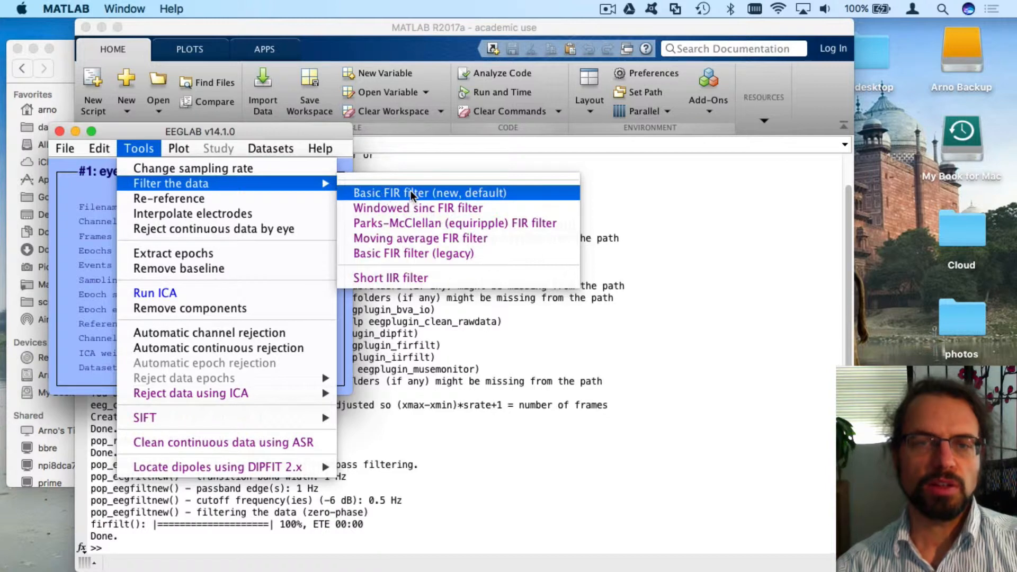
{"action": "left_click", "coordinate": [153, 149]}
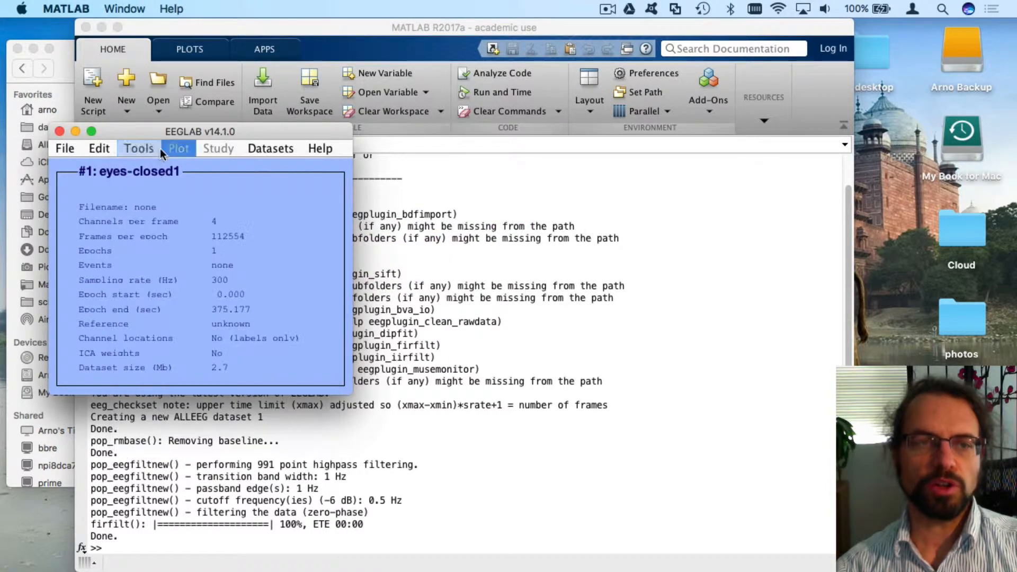
{"action": "left_click", "coordinate": [147, 148]}
{"action": "left_click", "coordinate": [178, 148]}
Open the eyes-closed1 channel scroll view and page forward through the recording
{"action": "left_click", "coordinate": [193, 189]}
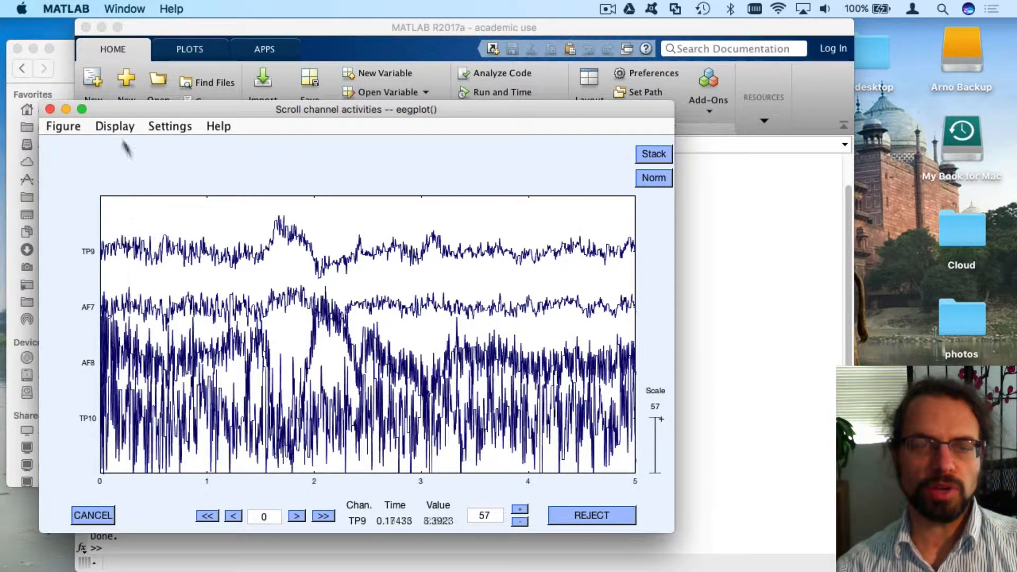
{"action": "left_click", "coordinate": [321, 517]}
{"action": "left_click", "coordinate": [322, 518]}
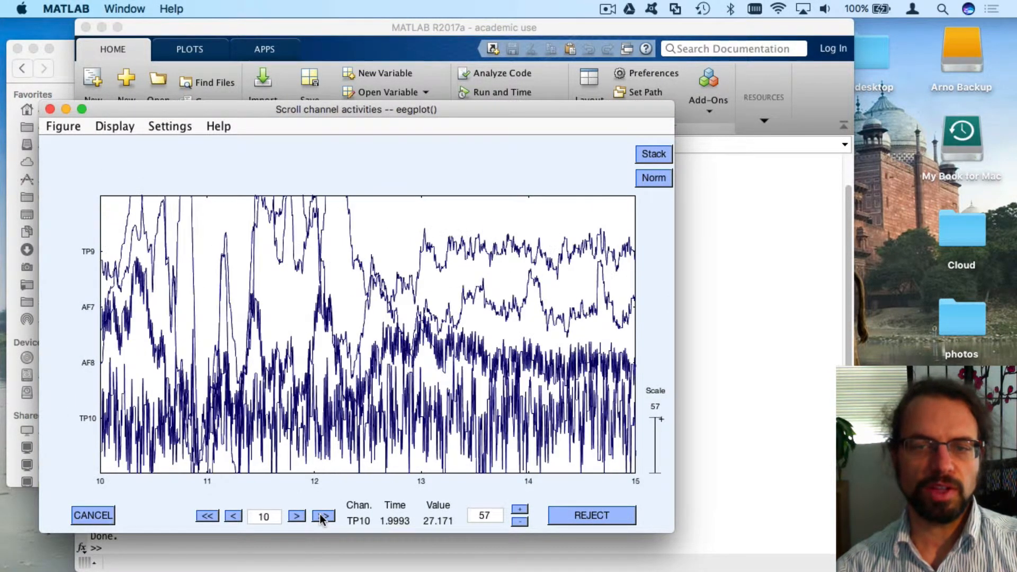
{"action": "left_click", "coordinate": [322, 517]}
{"action": "left_click", "coordinate": [321, 517]}
{"action": "left_click", "coordinate": [322, 517]}
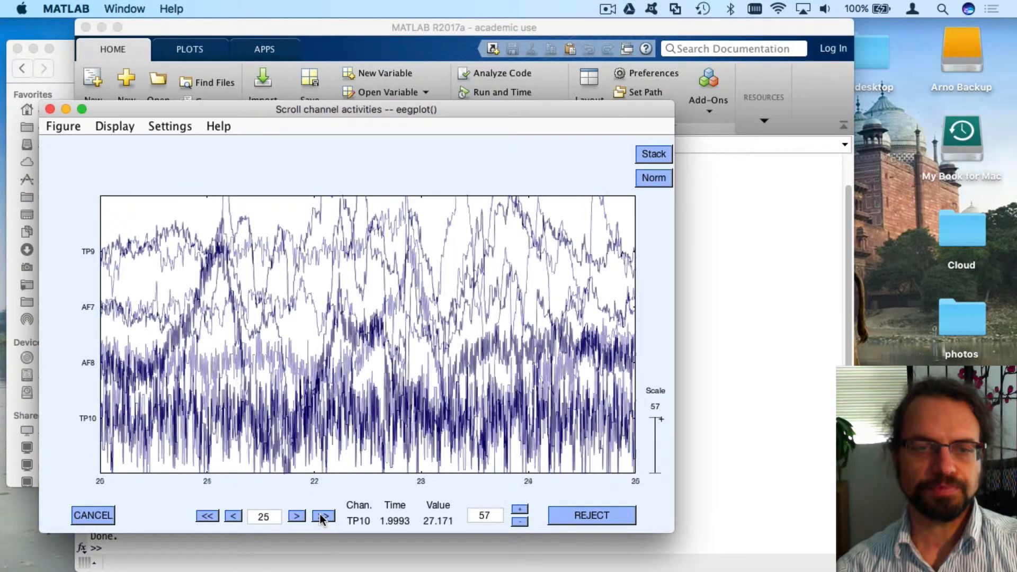
Page back to the first 5 seconds and enlarge the scroll viewer window
{"action": "left_click", "coordinate": [215, 517]}
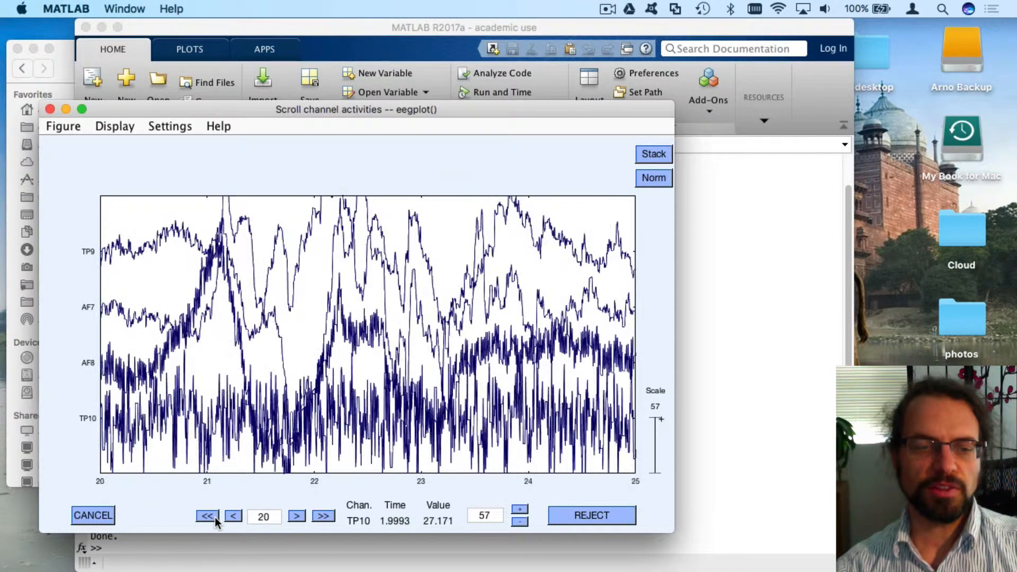
{"action": "left_click", "coordinate": [215, 517]}
{"action": "left_click", "coordinate": [214, 518]}
{"action": "left_click", "coordinate": [214, 518]}
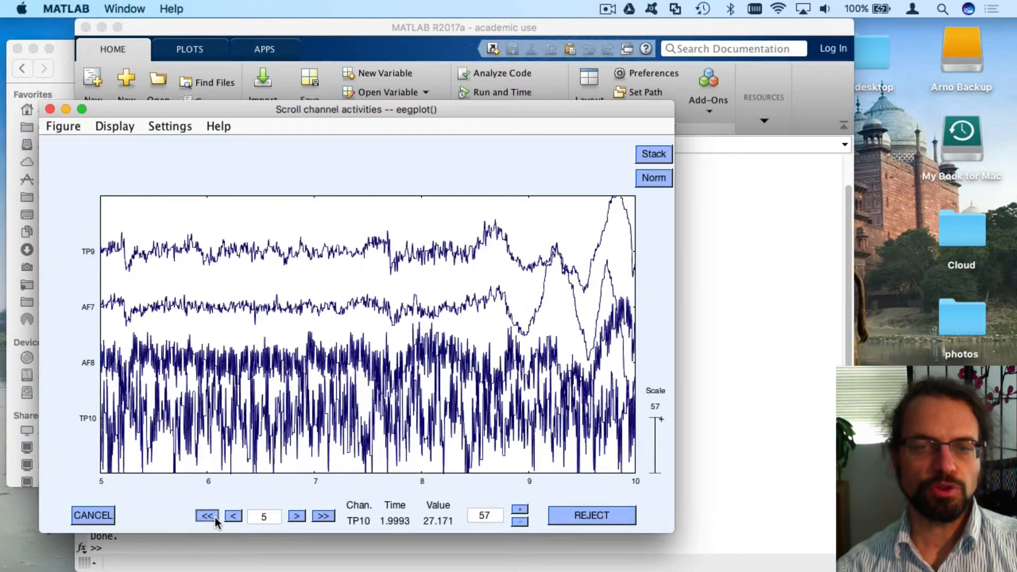
{"action": "left_click", "coordinate": [215, 517]}
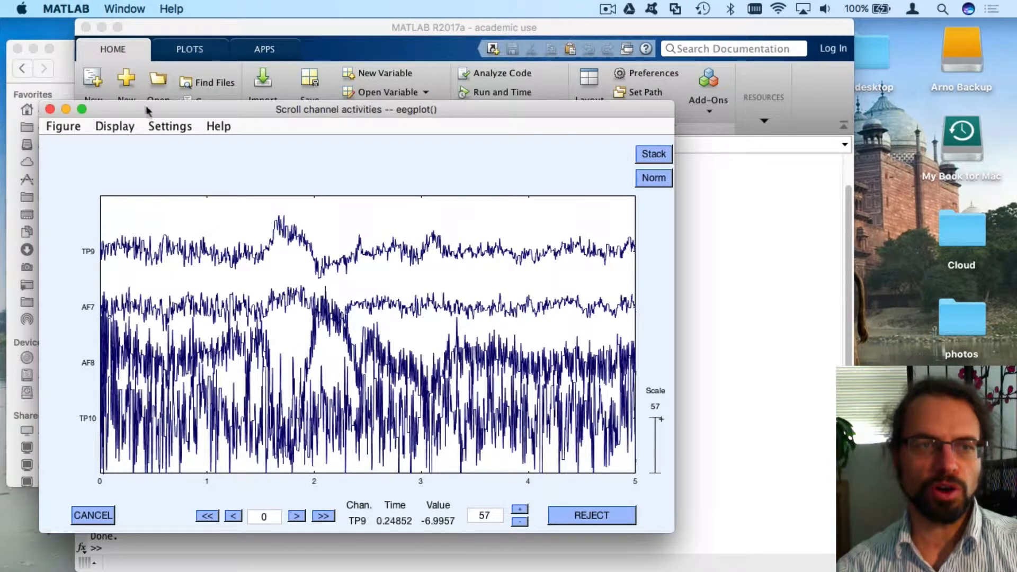
{"action": "left_click_drag", "start_coordinate": [178, 111], "coordinate": [161, 29]}
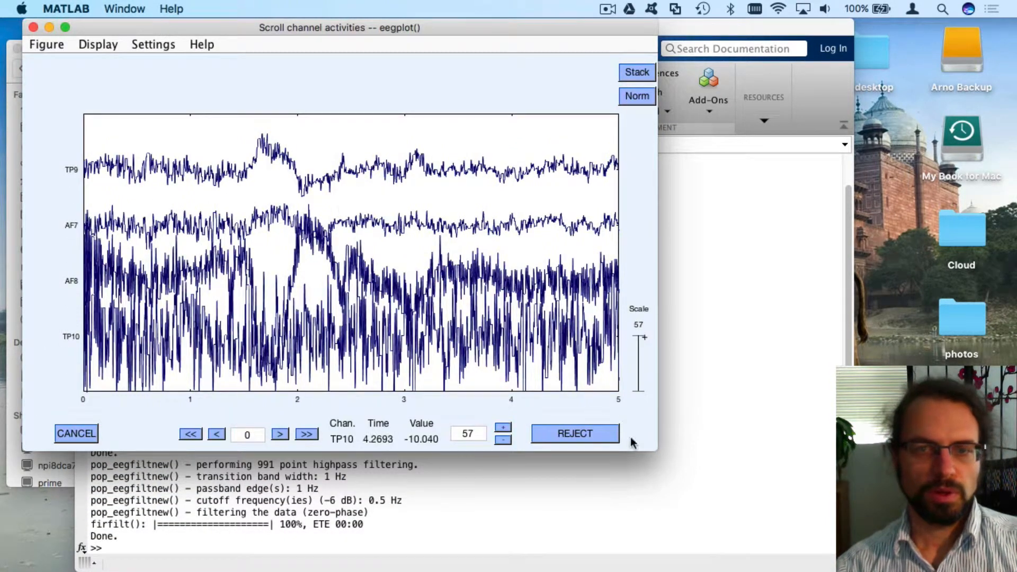
{"action": "left_click_drag", "start_coordinate": [660, 451], "coordinate": [917, 551]}
Set the scroll viewer's time range to 30 seconds per page
{"action": "left_click", "coordinate": [153, 44]}
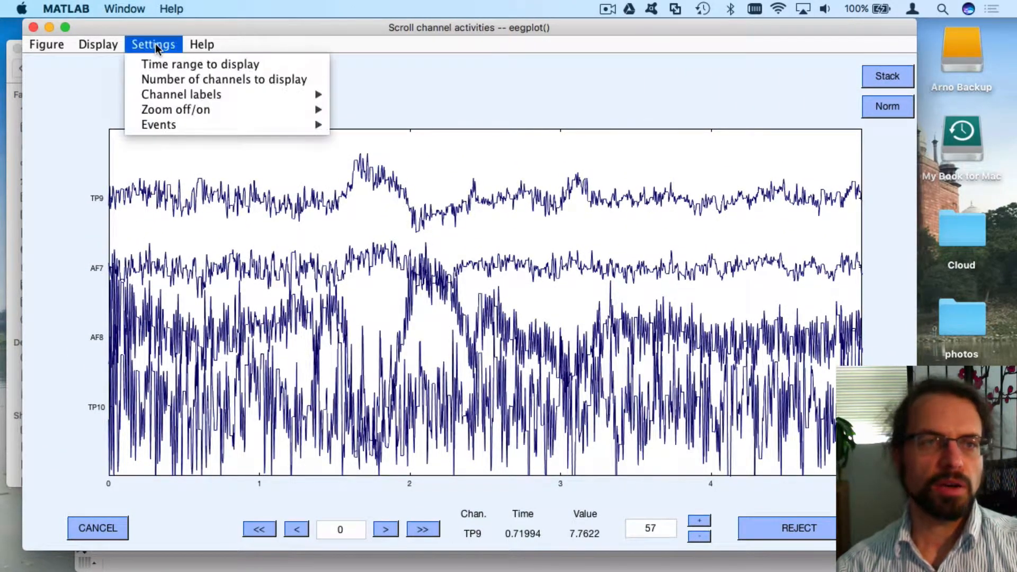
{"action": "left_click", "coordinate": [161, 63]}
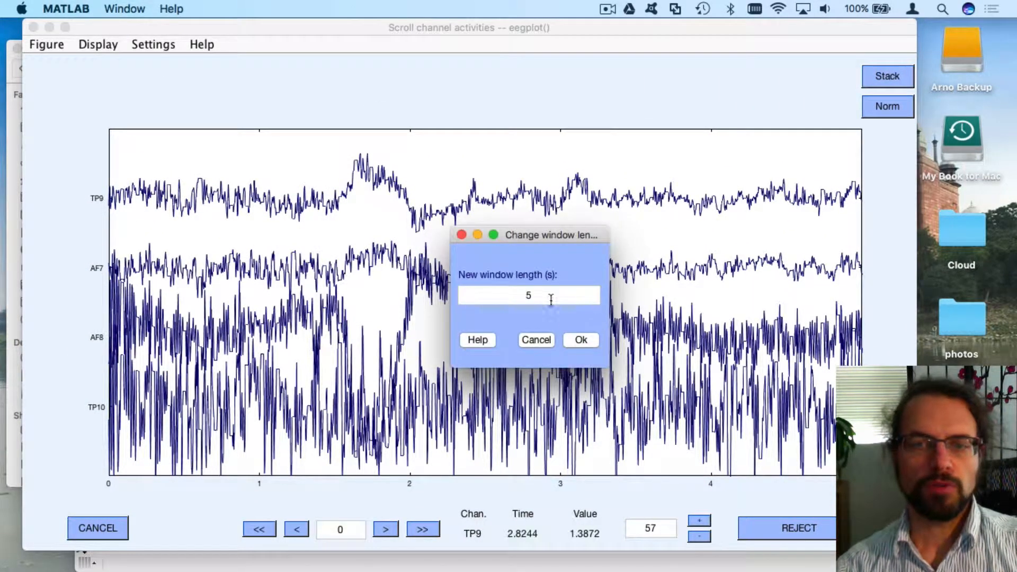
{"action": "left_click", "coordinate": [549, 298]}
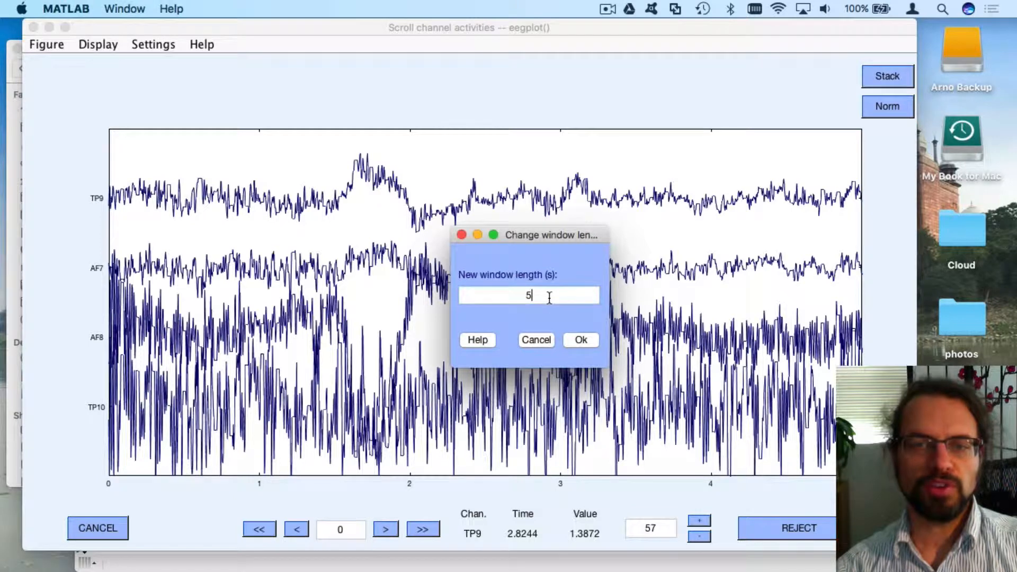
{"action": "left_click", "coordinate": [537, 340]}
{"action": "left_click", "coordinate": [159, 46]}
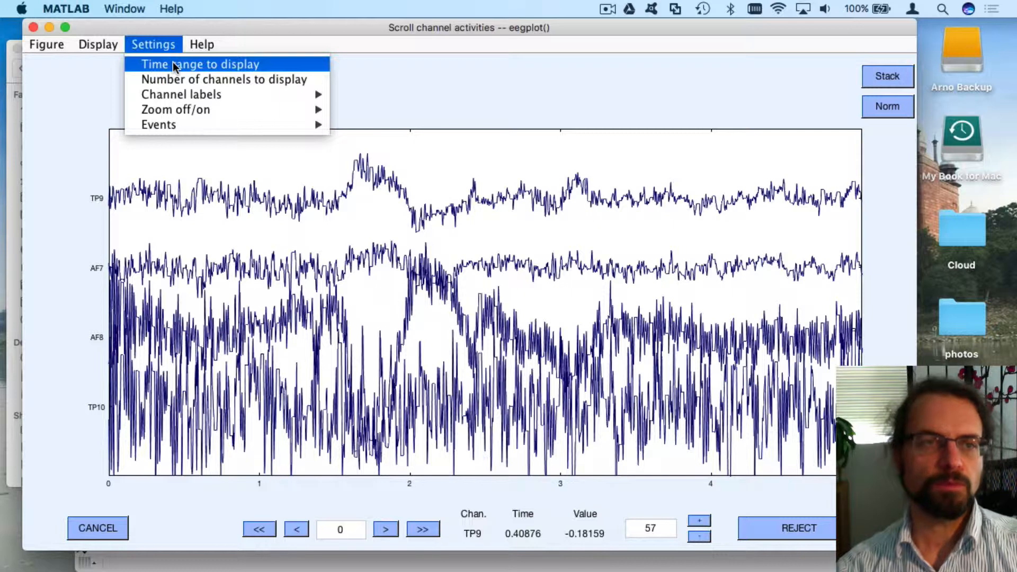
{"action": "left_click", "coordinate": [173, 64]}
{"action": "left_click", "coordinate": [532, 294]}
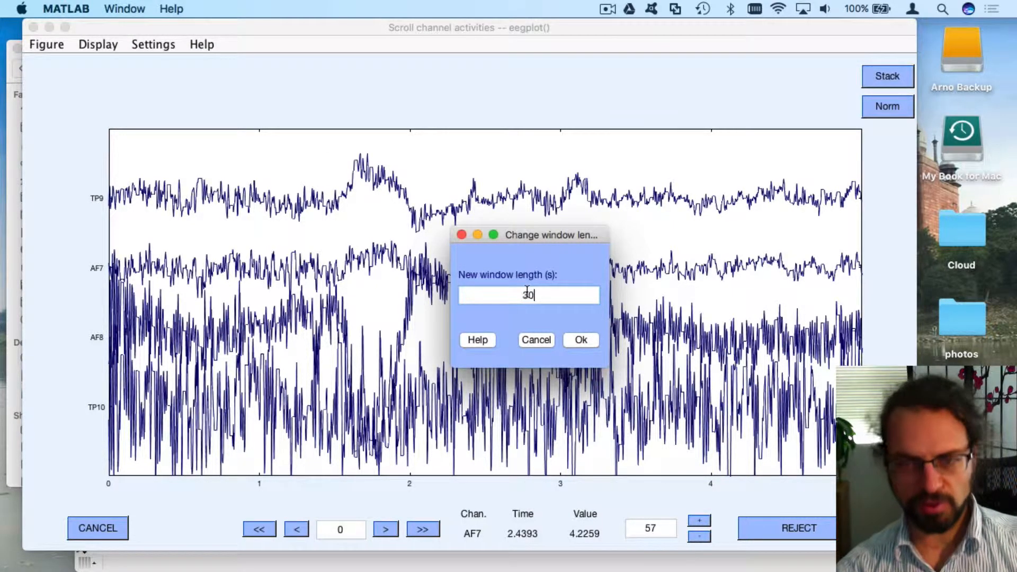
{"action": "type", "text": "30"}
{"action": "left_click", "coordinate": [580, 341]}
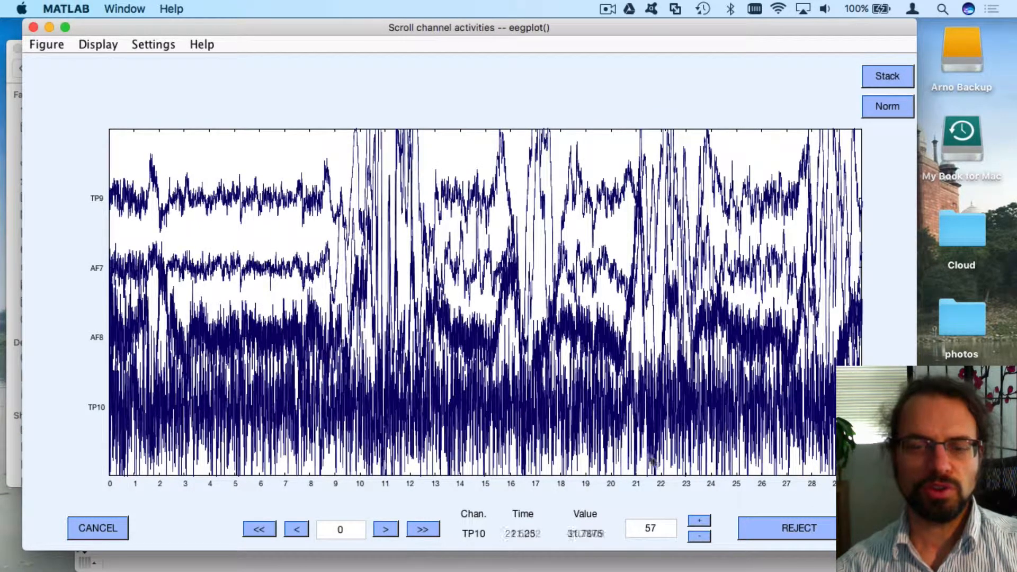
Set the channel display scale to 200
{"action": "left_click", "coordinate": [651, 527]}
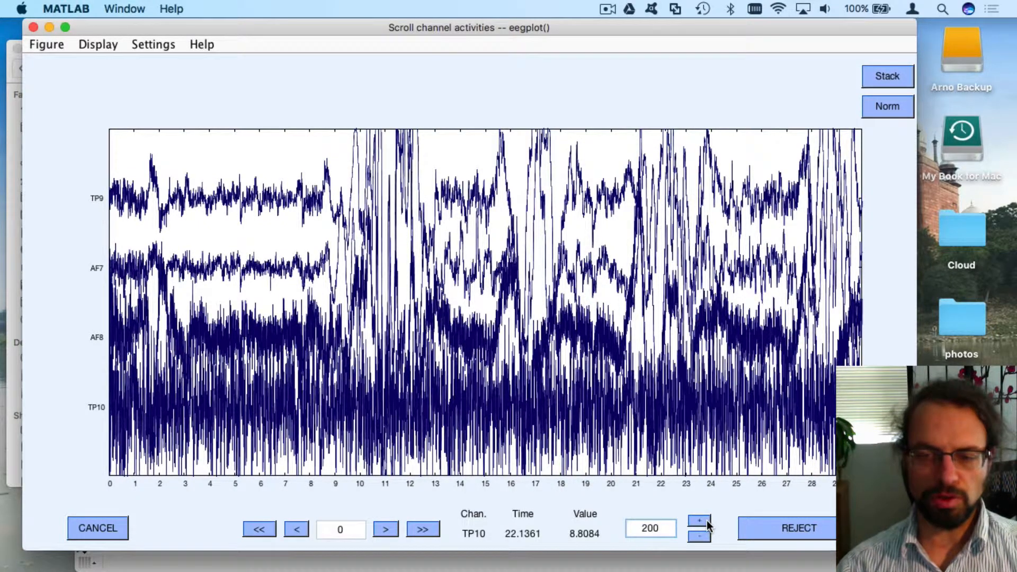
{"action": "type", "text": "200"}
{"action": "key", "text": "Return"}
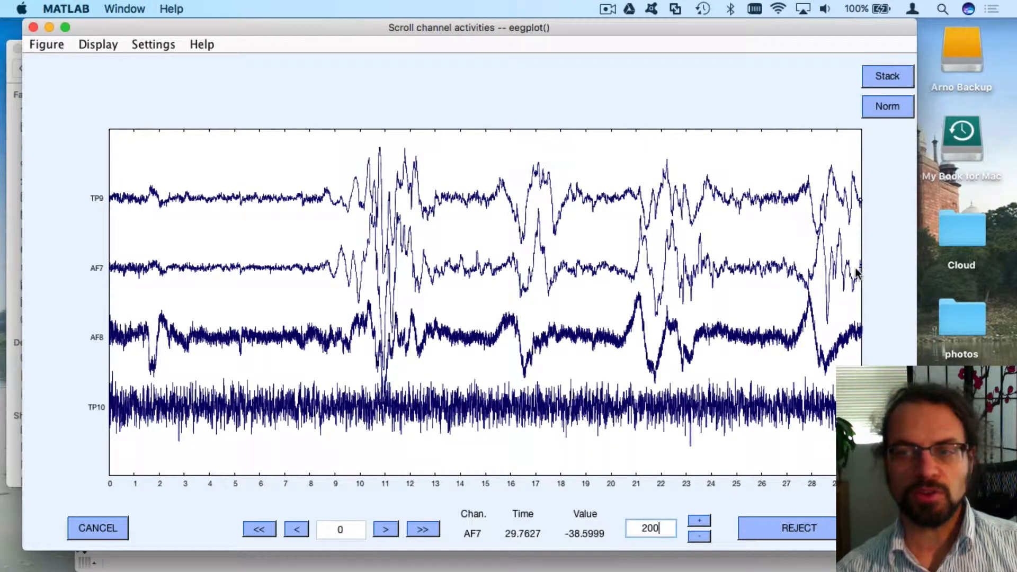
Drag across the plot to mark 0 to about 28.5 s of eyes-closed1 for rejection
{"action": "left_click_drag", "start_coordinate": [848, 270], "coordinate": [90, 281]}
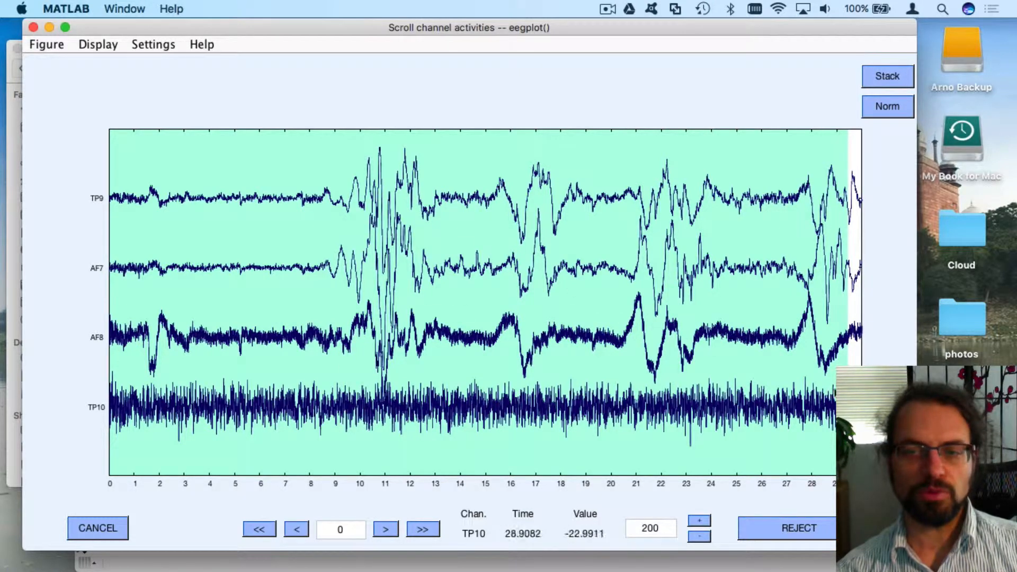
Move the view to start near 27 s and mark roughly 29–55 s for rejection
{"action": "left_click", "coordinate": [423, 531]}
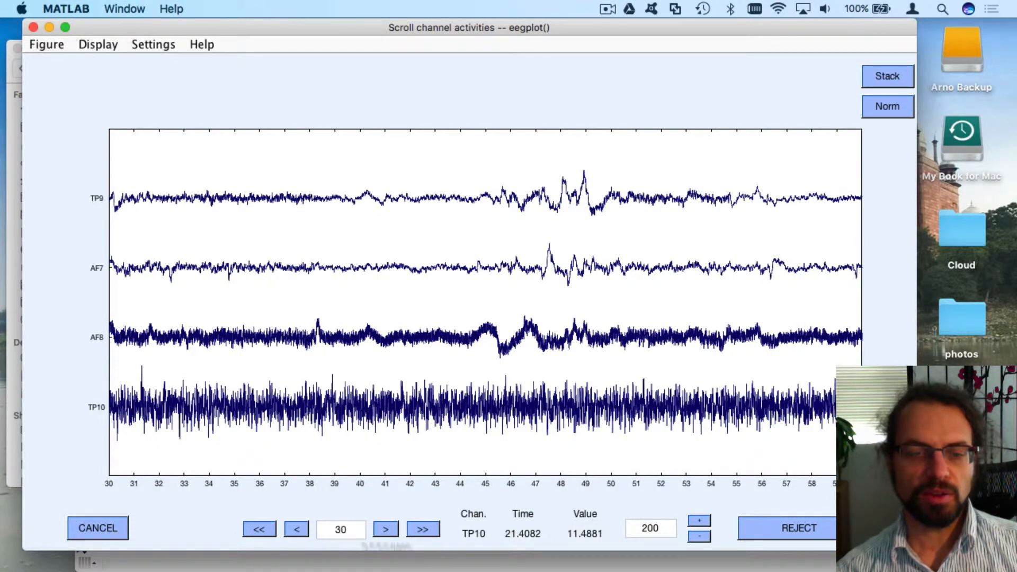
{"action": "left_click", "coordinate": [256, 534]}
{"action": "left_click", "coordinate": [422, 528]}
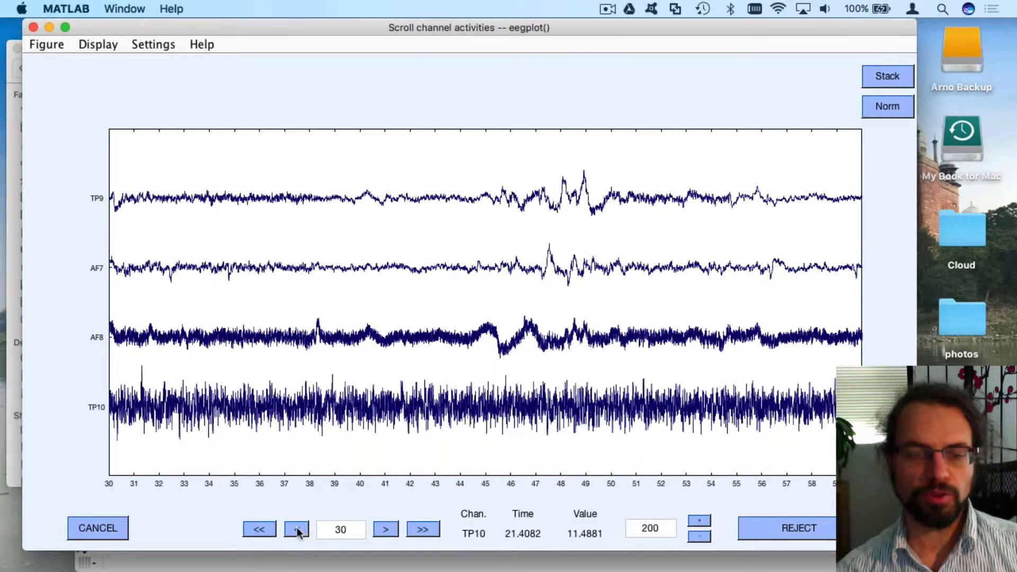
{"action": "left_click", "coordinate": [297, 529]}
{"action": "left_click", "coordinate": [297, 528]}
{"action": "left_click", "coordinate": [297, 527]}
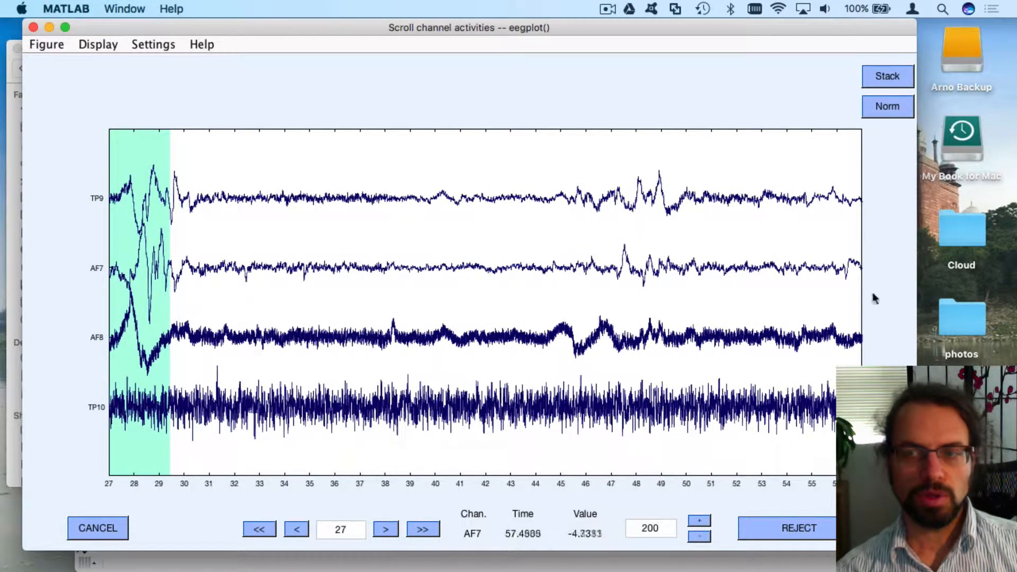
{"action": "left_click_drag", "start_coordinate": [832, 278], "coordinate": [156, 307]}
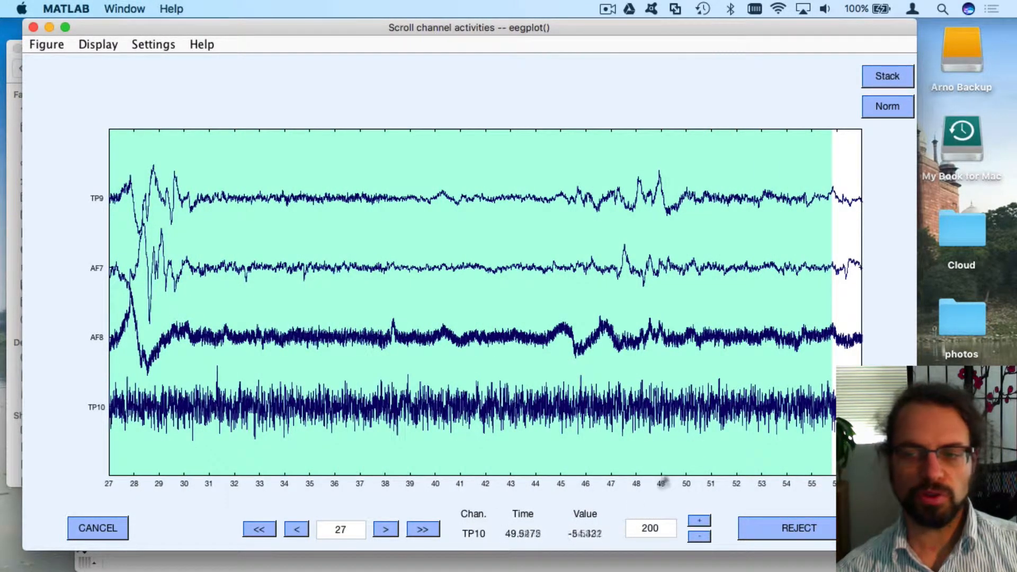
Step the view forward to 35 s and extend the marked region to about 60 s
{"action": "left_click", "coordinate": [385, 529]}
{"action": "left_click", "coordinate": [387, 530]}
{"action": "left_click", "coordinate": [387, 530]}
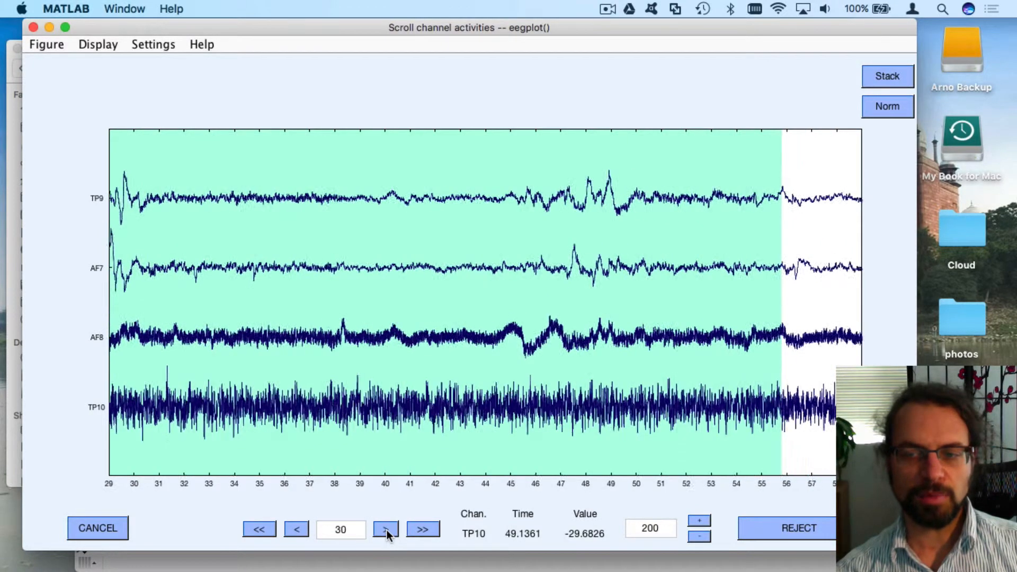
{"action": "left_click", "coordinate": [387, 530]}
{"action": "left_click", "coordinate": [387, 530]}
{"action": "left_click", "coordinate": [386, 529]}
{"action": "left_click", "coordinate": [387, 530]}
{"action": "left_click", "coordinate": [387, 530]}
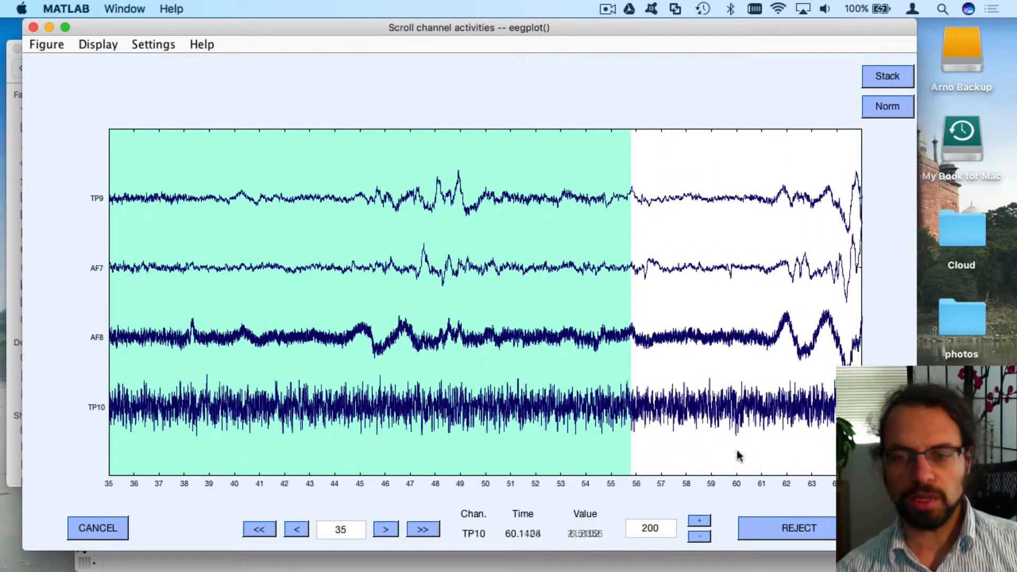
{"action": "left_click_drag", "start_coordinate": [738, 454], "coordinate": [623, 448]}
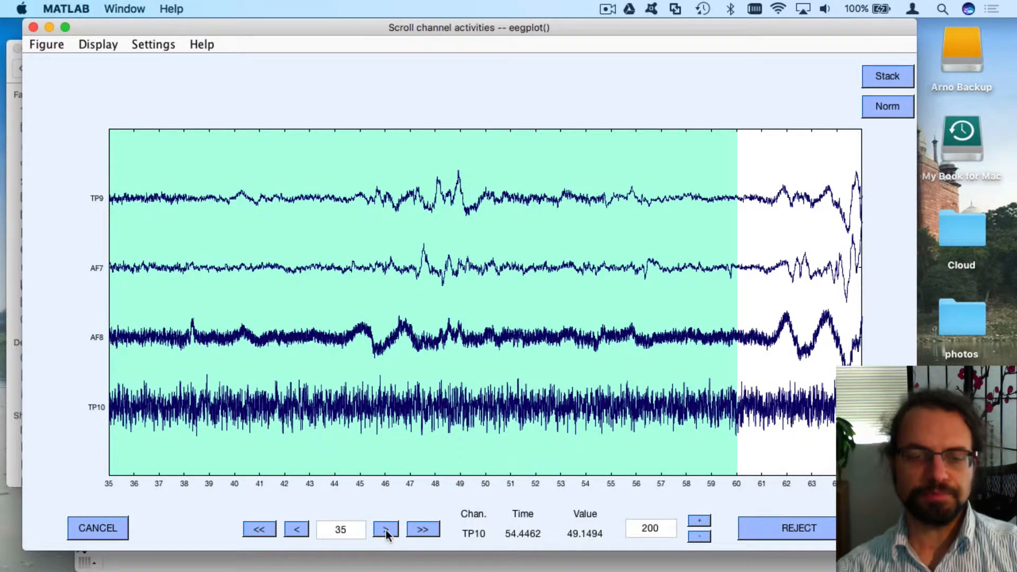
Extend the rejection marking through about 88.5 s
{"action": "left_click", "coordinate": [416, 529]}
{"action": "left_click", "coordinate": [301, 529]}
{"action": "left_click", "coordinate": [301, 529]}
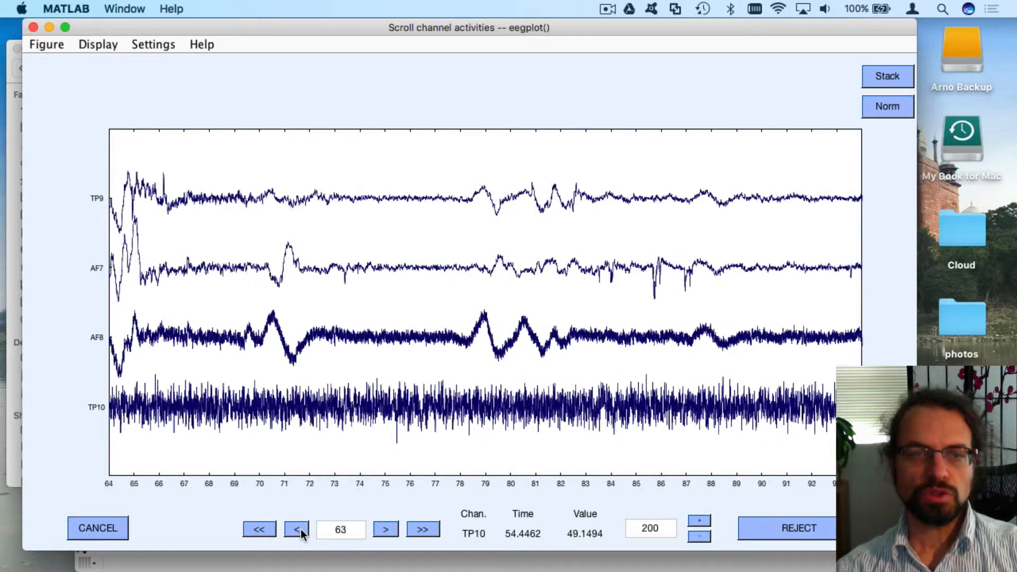
{"action": "left_click", "coordinate": [301, 530]}
{"action": "left_click", "coordinate": [301, 529]}
{"action": "left_click", "coordinate": [301, 530]}
{"action": "left_click", "coordinate": [301, 530]}
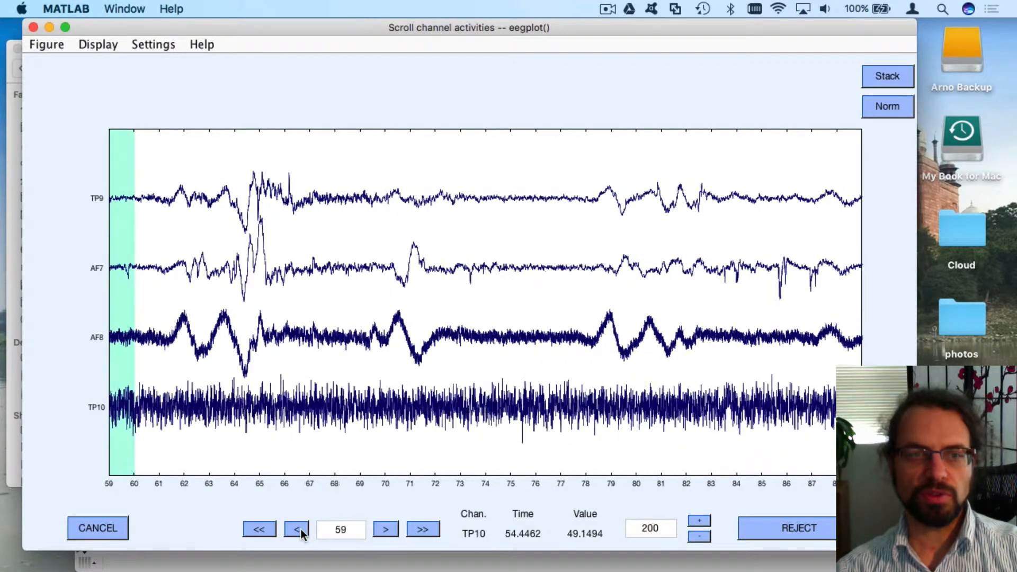
{"action": "left_click_drag", "start_coordinate": [850, 265], "coordinate": [125, 285]}
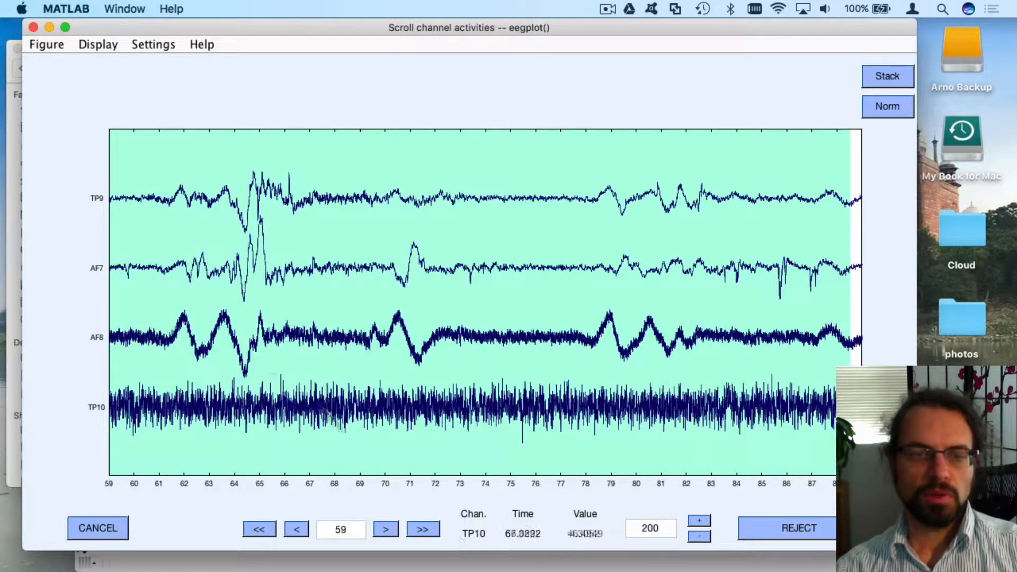
Extend the mark to about 90 s and mark 93.6–96.2 s and 100–115 s
{"action": "left_click", "coordinate": [428, 527]}
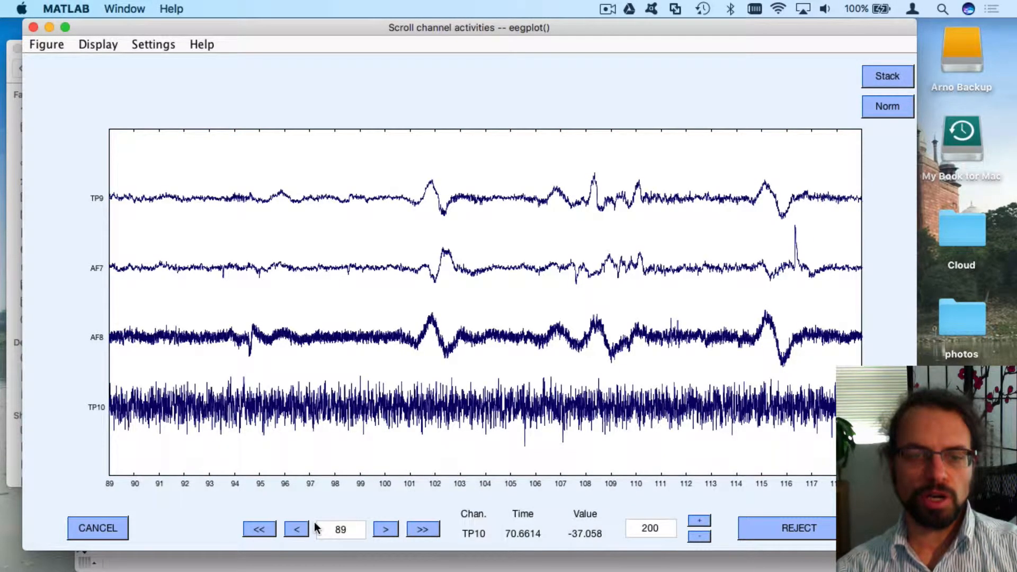
{"action": "left_click", "coordinate": [301, 526]}
{"action": "left_click", "coordinate": [300, 526]}
{"action": "left_click", "coordinate": [301, 525]}
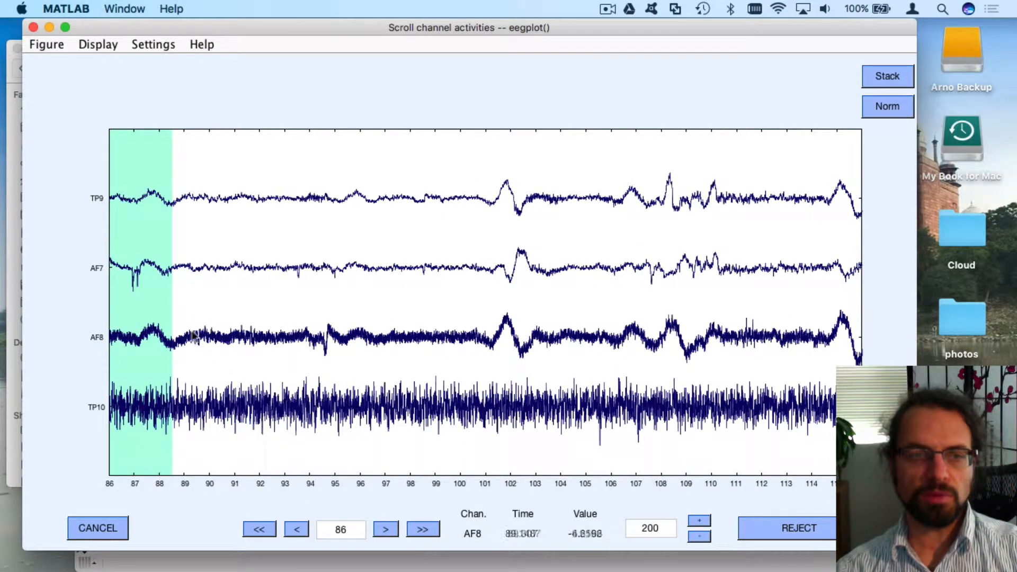
{"action": "left_click_drag", "start_coordinate": [208, 338], "coordinate": [149, 341]}
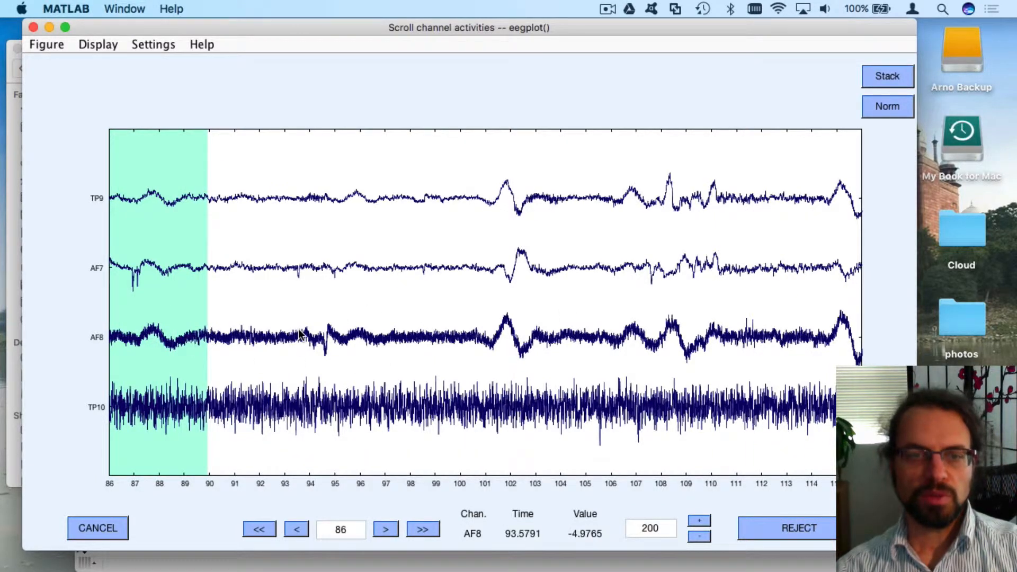
{"action": "left_click_drag", "start_coordinate": [301, 335], "coordinate": [366, 333]}
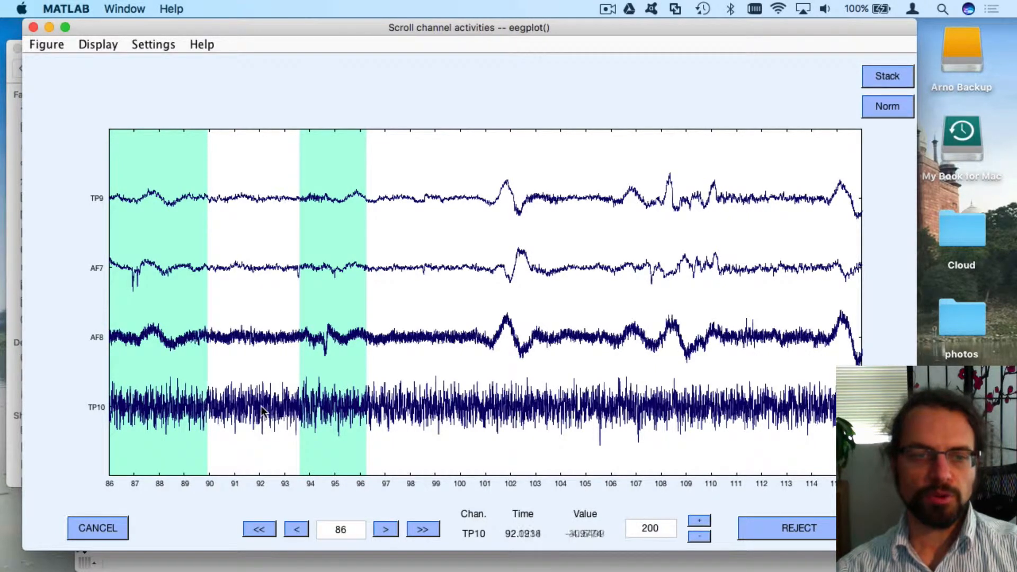
{"action": "left_click_drag", "start_coordinate": [465, 326], "coordinate": [836, 324]}
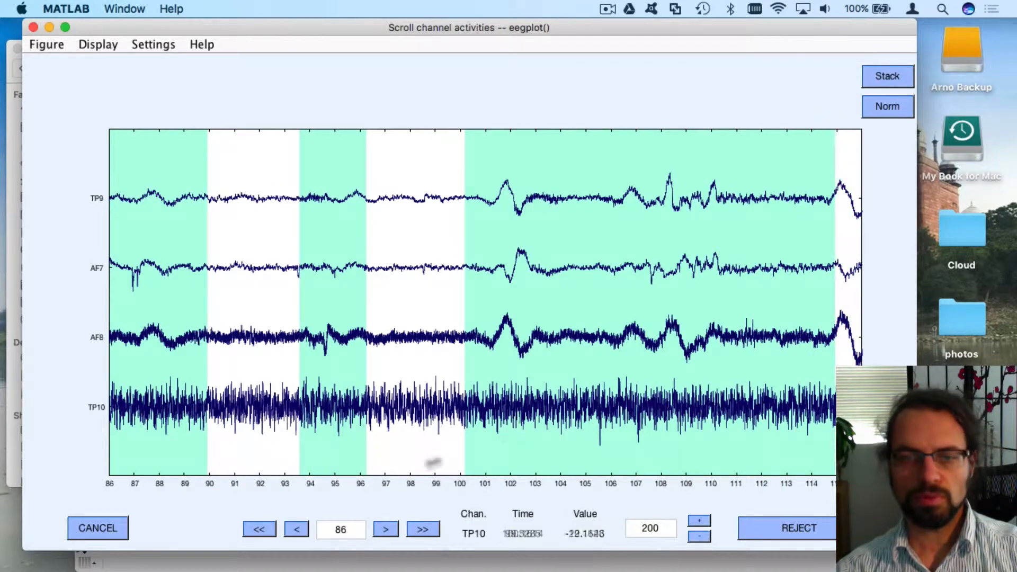
Extend the mark to about 125 s and mark 133.6–138.3 s for rejection
{"action": "left_click", "coordinate": [428, 530]}
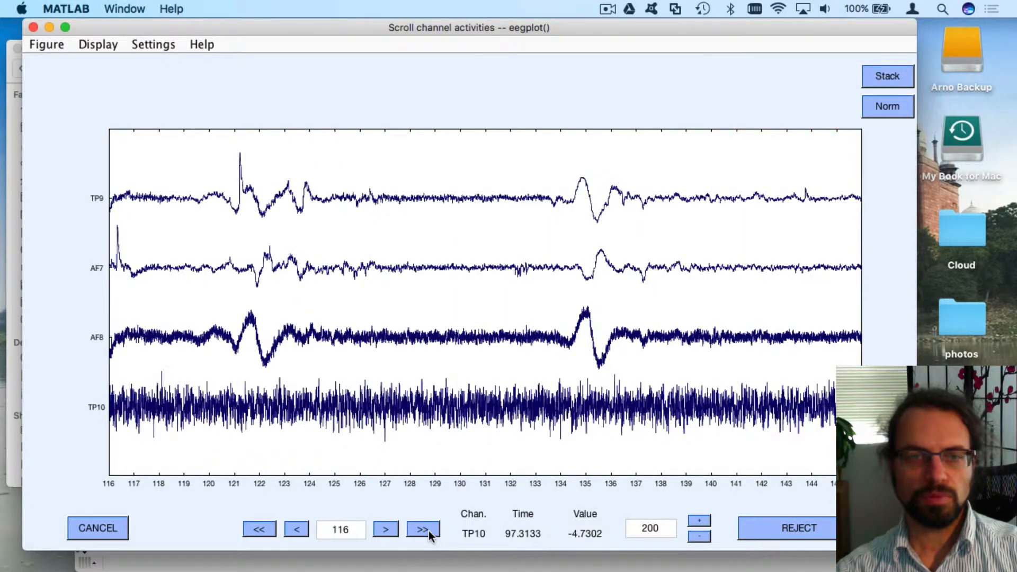
{"action": "left_click", "coordinate": [296, 532]}
{"action": "left_click", "coordinate": [297, 532]}
{"action": "left_click", "coordinate": [295, 532]}
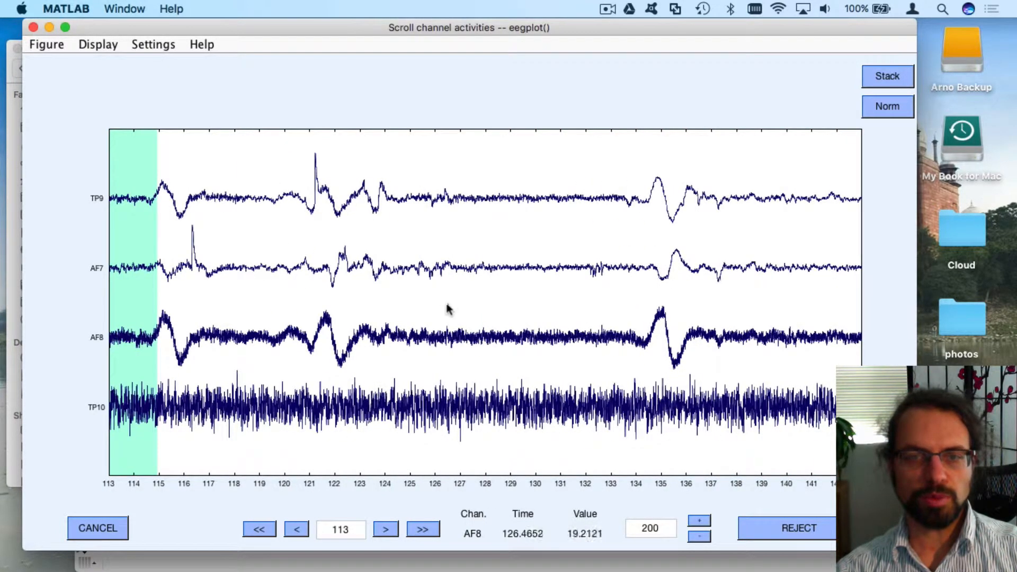
{"action": "left_click_drag", "start_coordinate": [418, 295], "coordinate": [105, 288]}
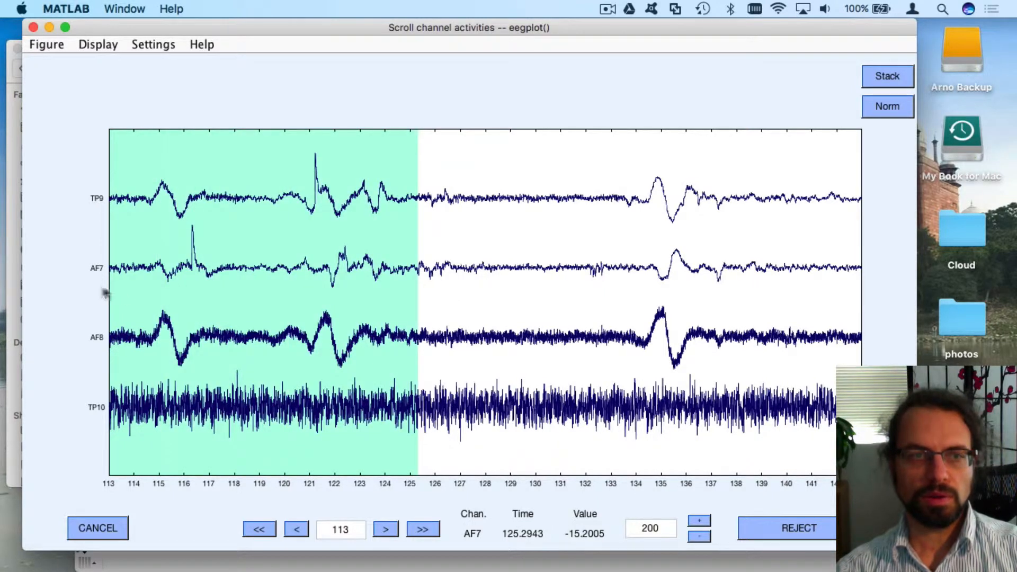
{"action": "left_click_drag", "start_coordinate": [625, 273], "coordinate": [745, 285]}
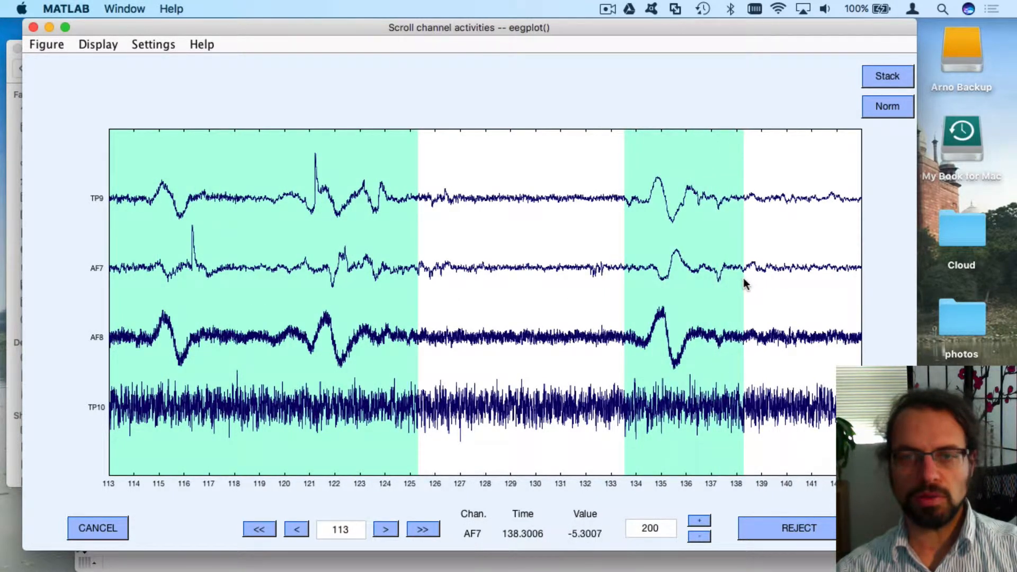
Mark about 146.5–147.7 s, 155–159.5 s and 161.7–171 s for rejection
{"action": "left_click", "coordinate": [419, 529]}
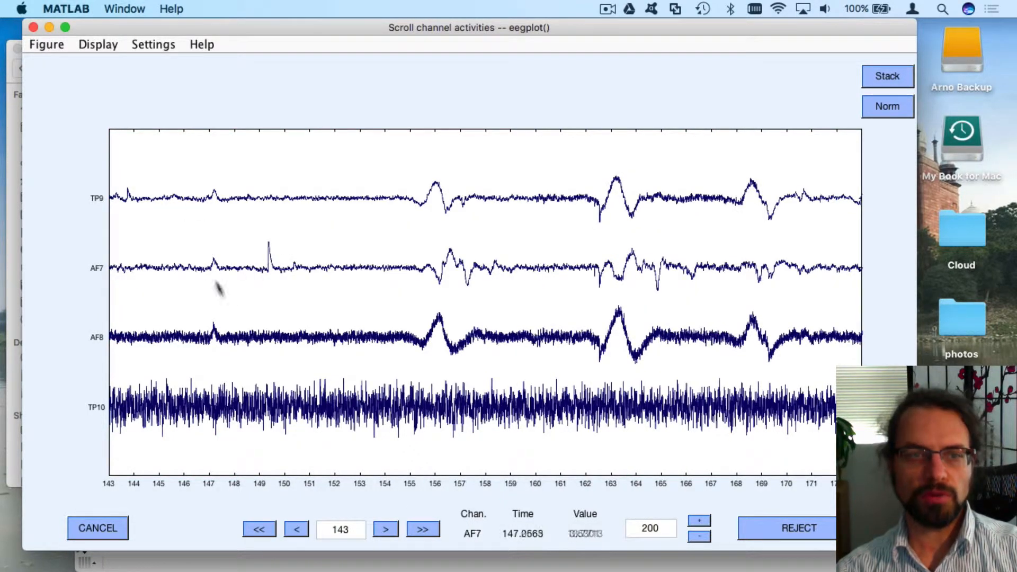
{"action": "left_click_drag", "start_coordinate": [198, 269], "coordinate": [302, 281]}
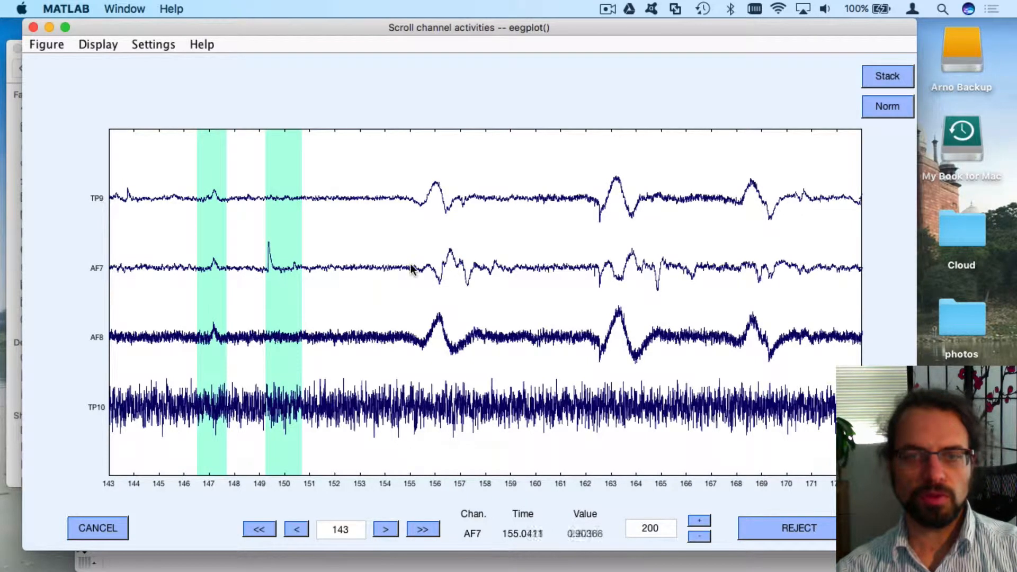
{"action": "left_click_drag", "start_coordinate": [411, 277], "coordinate": [518, 283]}
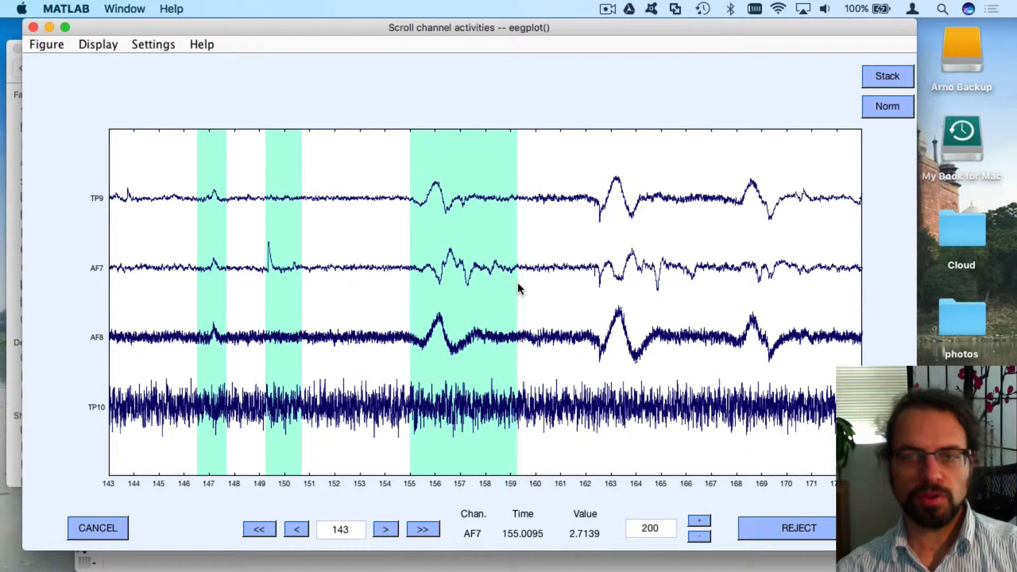
{"action": "left_click_drag", "start_coordinate": [577, 275], "coordinate": [671, 281]}
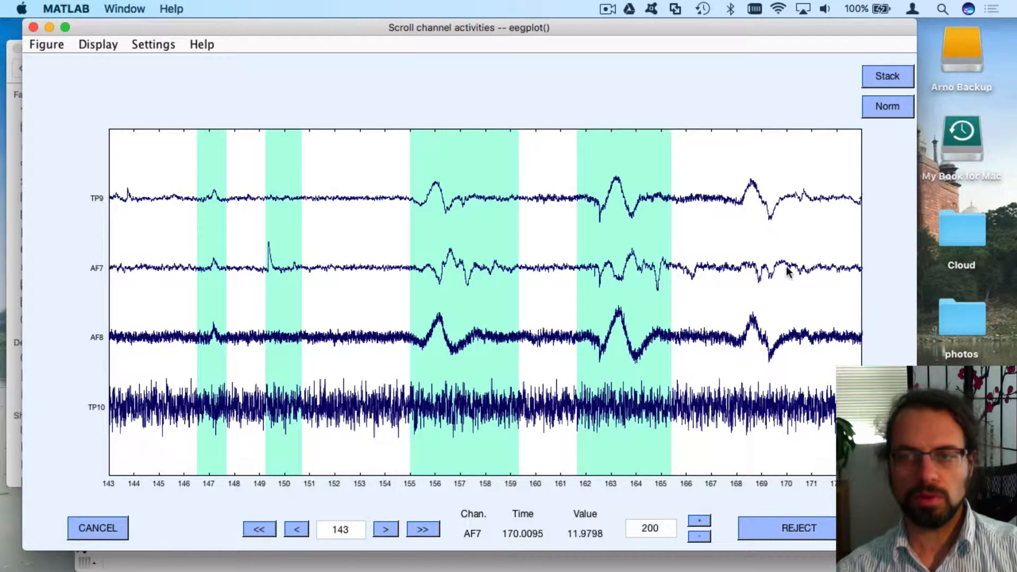
{"action": "left_click_drag", "start_coordinate": [820, 275], "coordinate": [642, 278]}
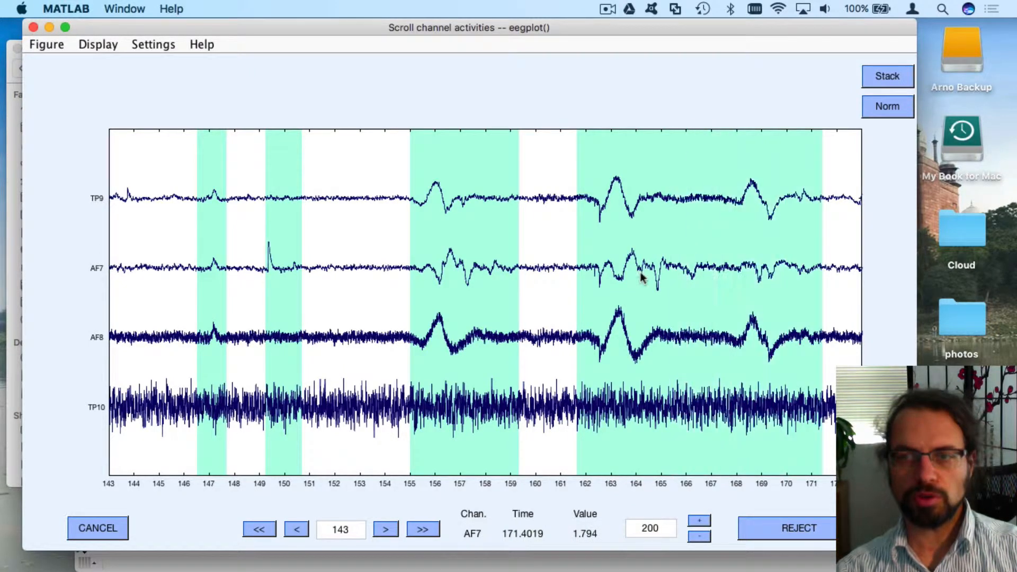
Mark about 177–180 s for rejection
{"action": "left_click", "coordinate": [416, 528]}
{"action": "left_click", "coordinate": [299, 533]}
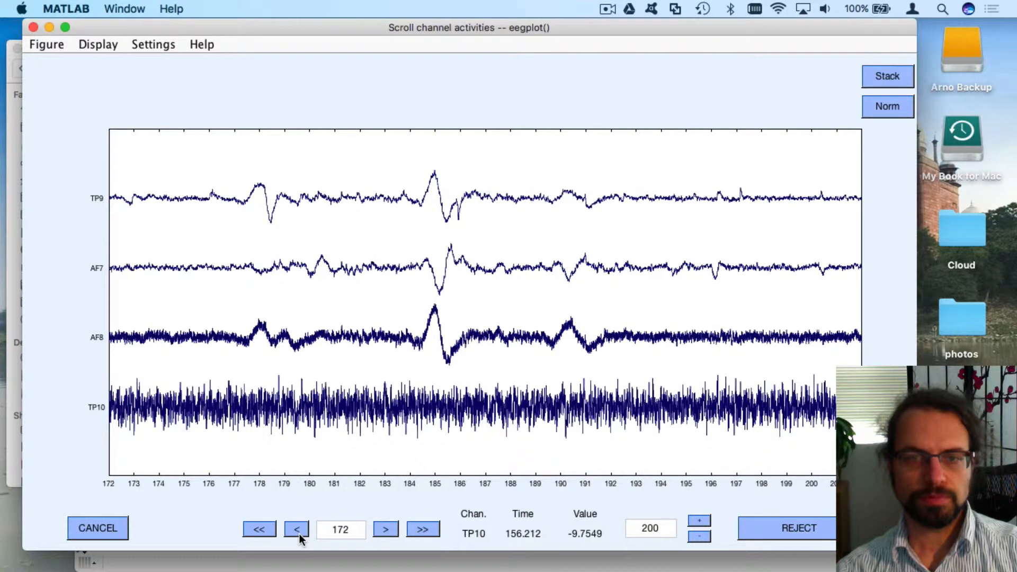
{"action": "left_click", "coordinate": [300, 533]}
{"action": "left_click", "coordinate": [299, 533]}
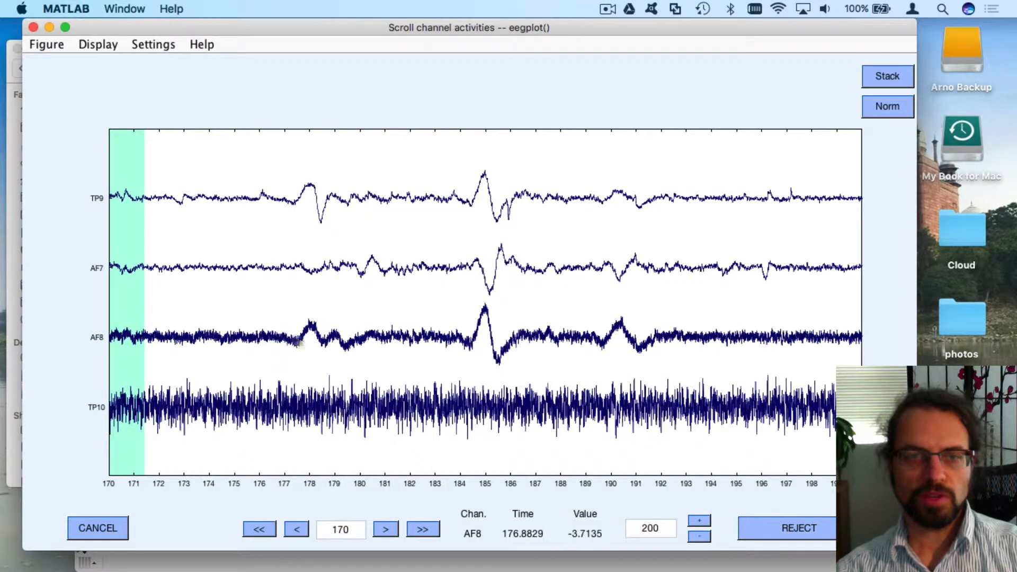
{"action": "left_click_drag", "start_coordinate": [280, 339], "coordinate": [687, 344]}
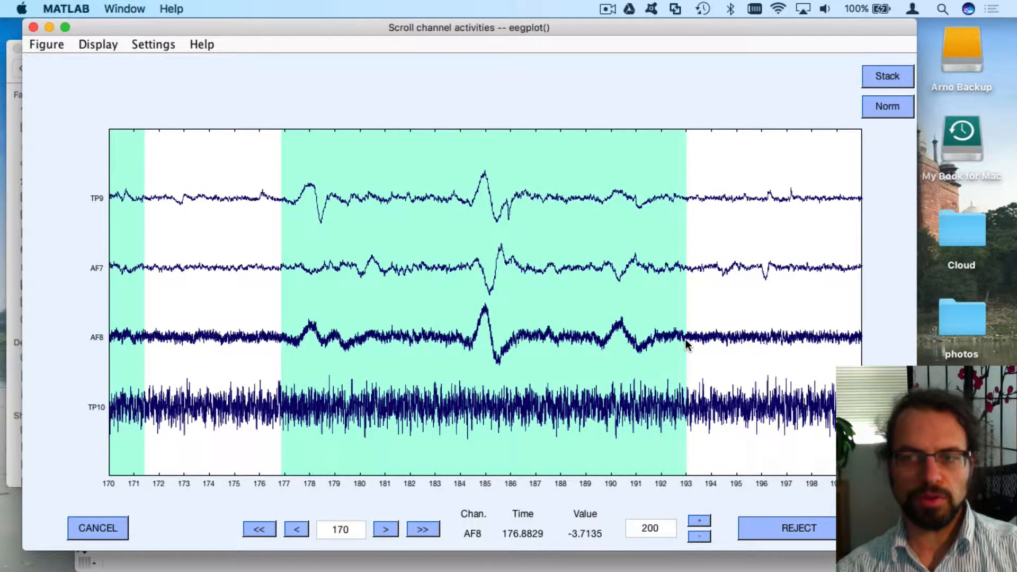
Extend the marked artifact region to about 201 s
{"action": "left_click", "coordinate": [424, 529]}
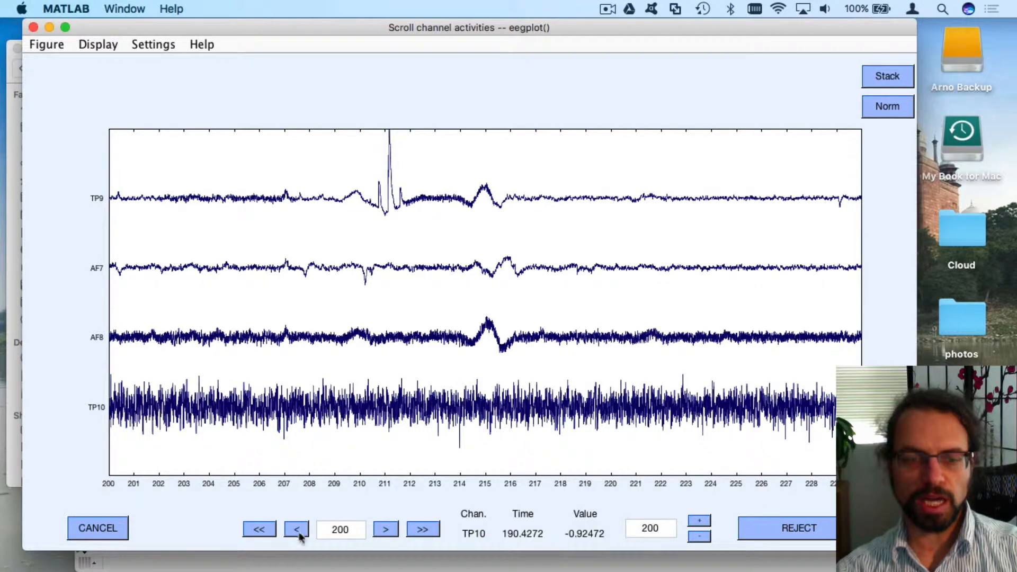
{"action": "left_click", "coordinate": [260, 530]}
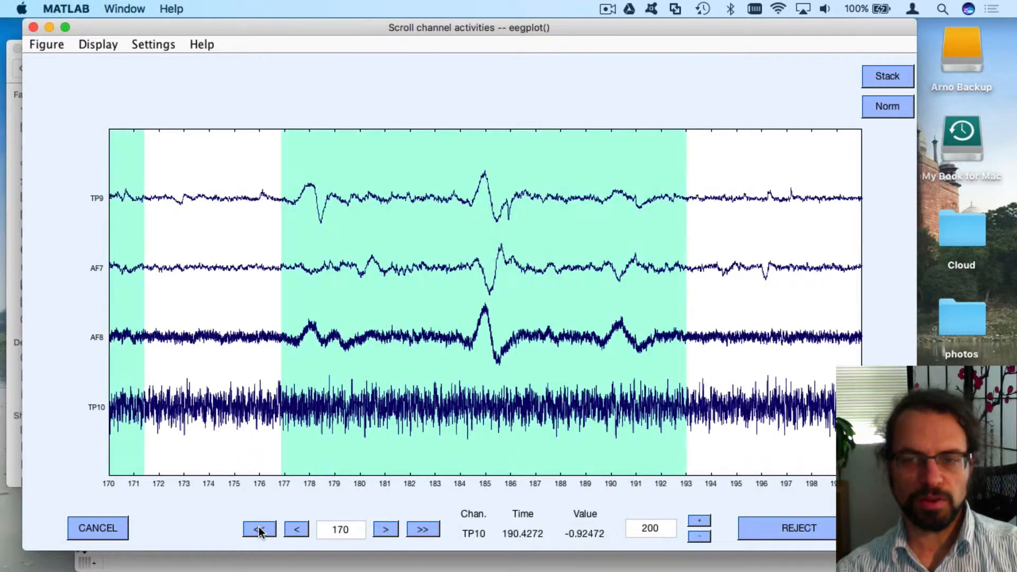
{"action": "left_click", "coordinate": [386, 529]}
{"action": "left_click", "coordinate": [386, 529]}
{"action": "left_click", "coordinate": [385, 529]}
{"action": "left_click", "coordinate": [386, 530]}
{"action": "left_click", "coordinate": [386, 529]}
{"action": "left_click", "coordinate": [385, 530]}
{"action": "left_click", "coordinate": [386, 529]}
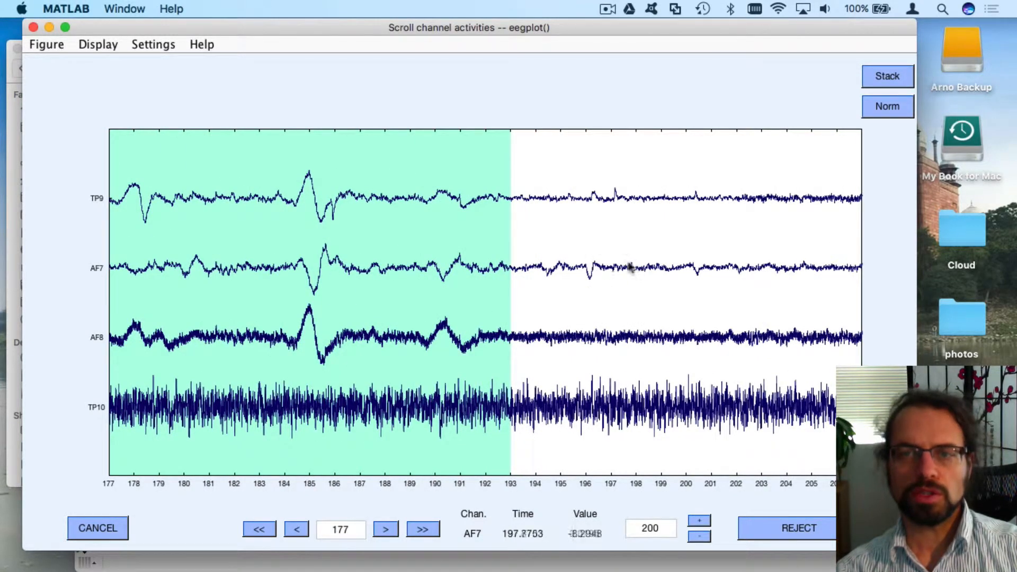
{"action": "left_click", "coordinate": [627, 267]}
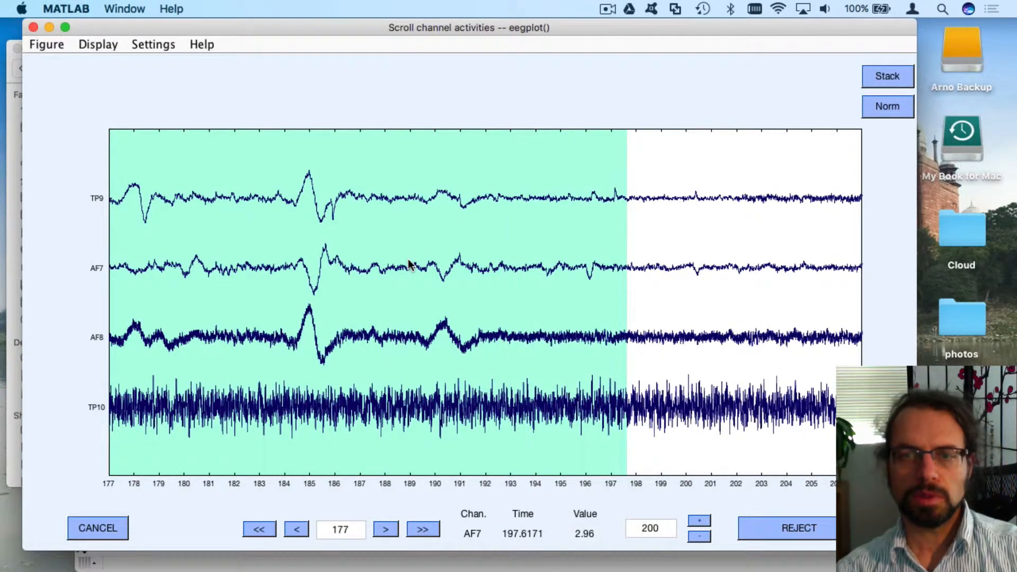
{"action": "left_click", "coordinate": [710, 270]}
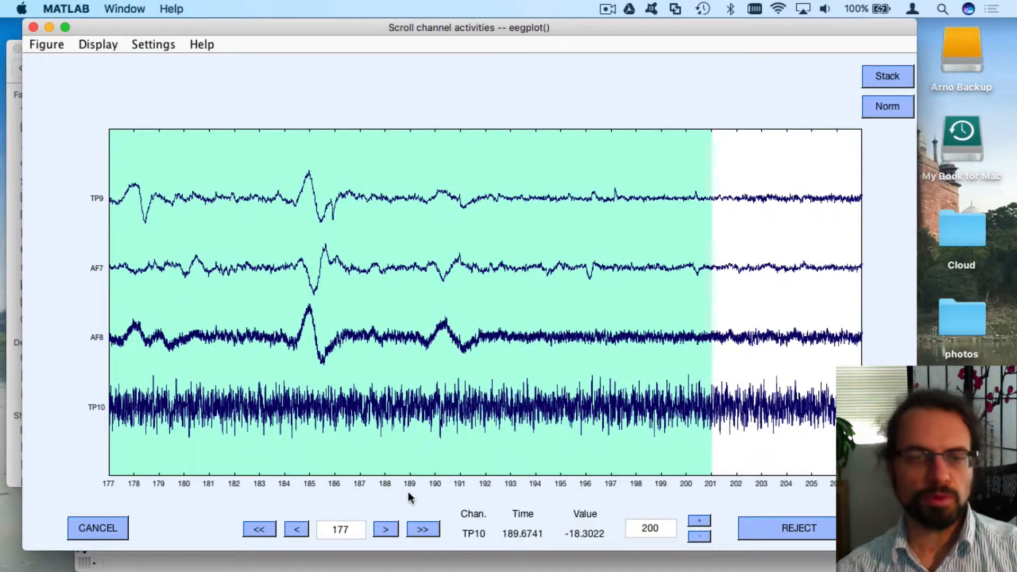
Mark the artifact stretch from about 207 s to 219 s for rejection
{"action": "left_click", "coordinate": [429, 530]}
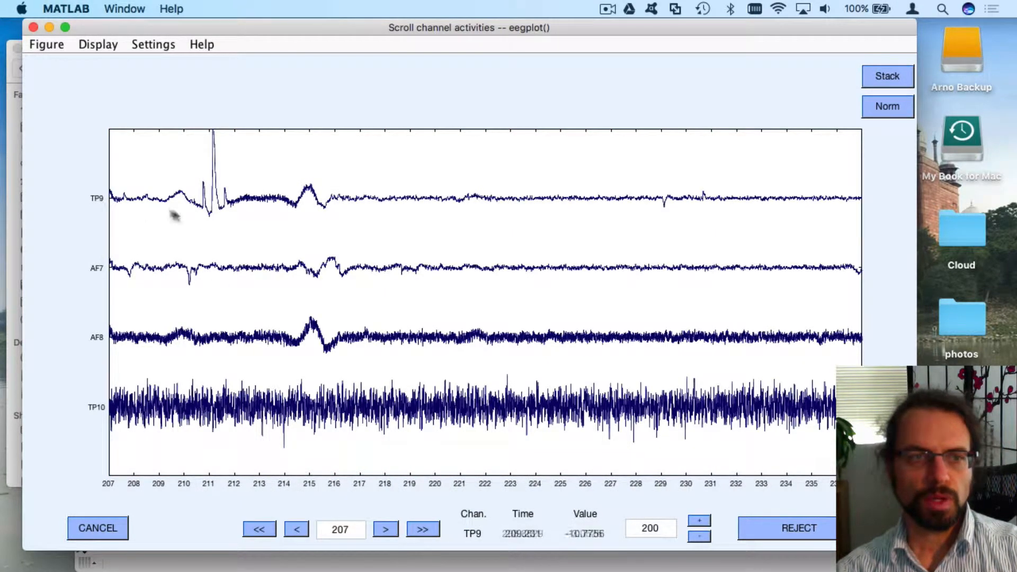
{"action": "left_click", "coordinate": [296, 529]}
{"action": "left_click", "coordinate": [297, 530]}
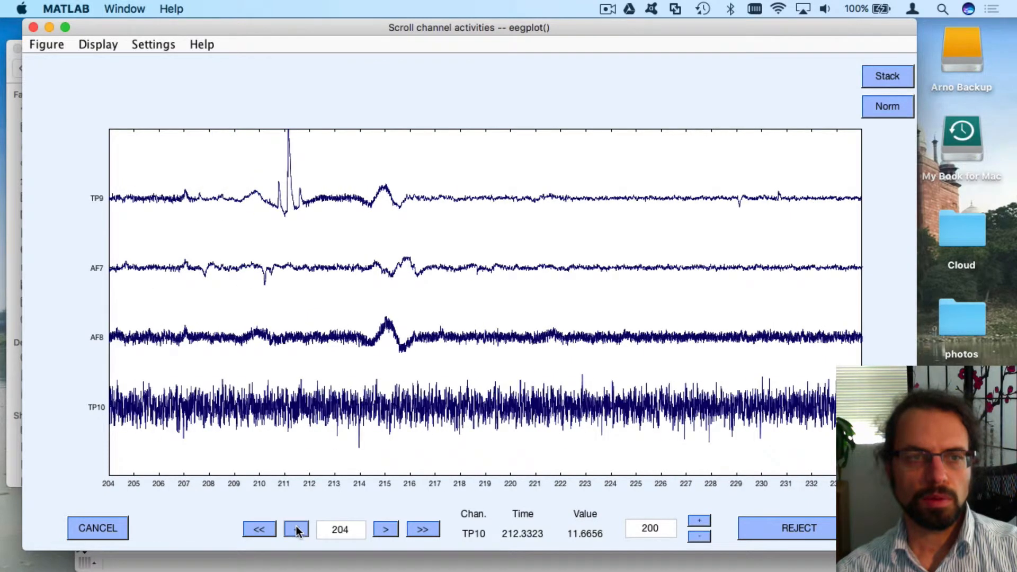
{"action": "left_click", "coordinate": [297, 530]}
{"action": "left_click_drag", "start_coordinate": [203, 265], "coordinate": [273, 263]}
{"action": "left_click_drag", "start_coordinate": [359, 261], "coordinate": [526, 272]}
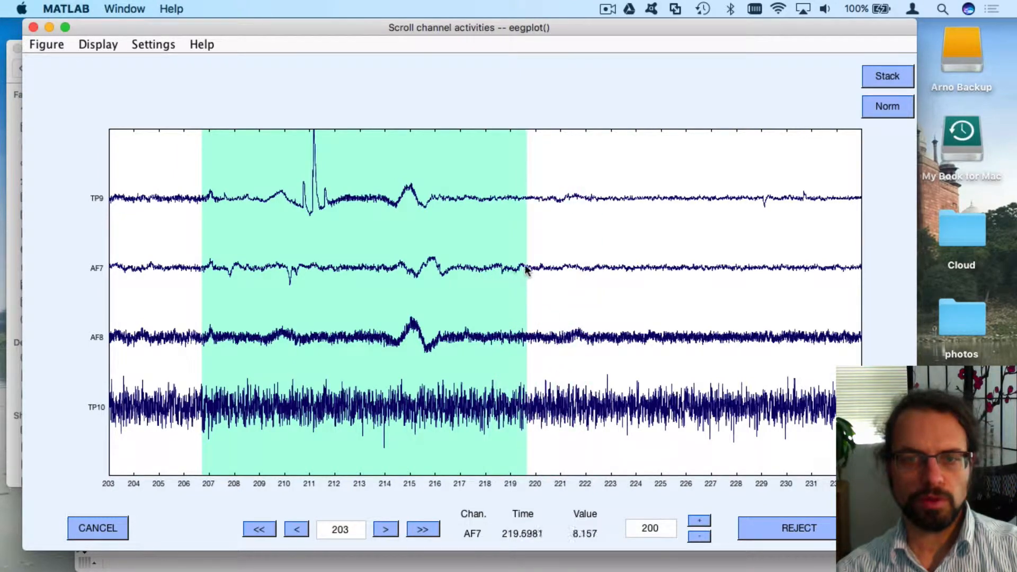
Mark the artifacts near 237 s, 229–231 s and 264 s for rejection
{"action": "left_click", "coordinate": [424, 530]}
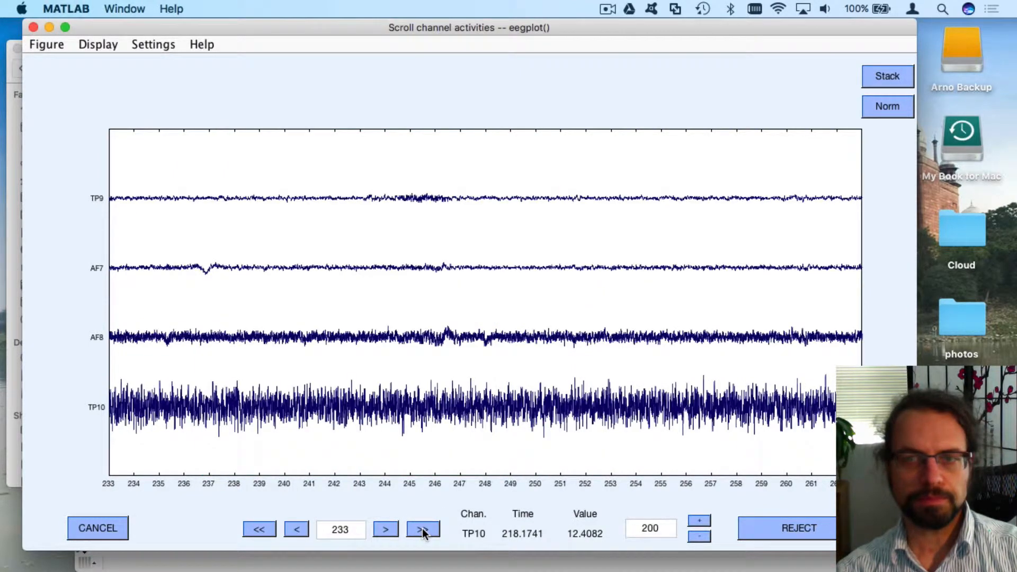
{"action": "left_click_drag", "start_coordinate": [195, 267], "coordinate": [224, 263]}
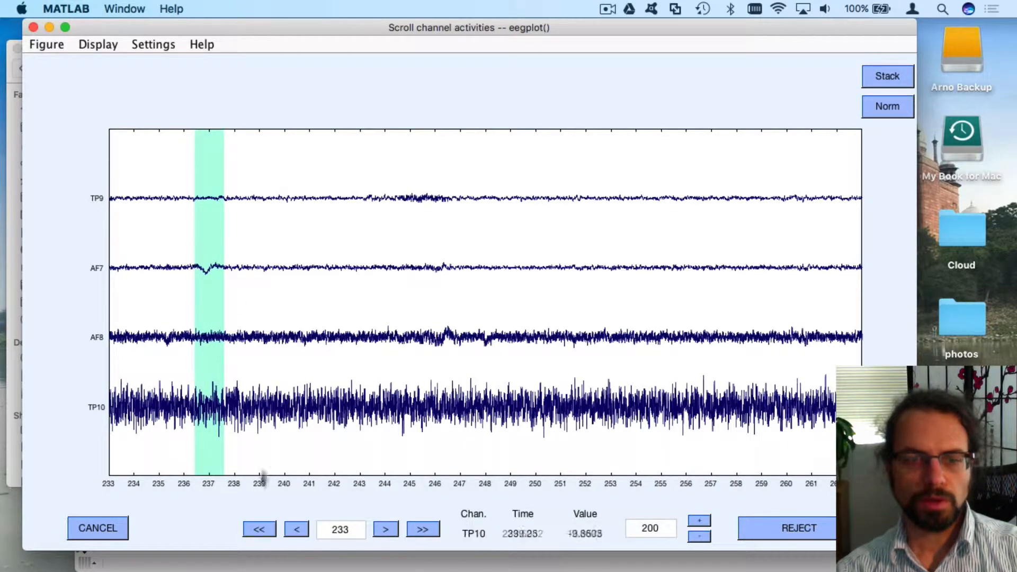
{"action": "left_click", "coordinate": [260, 529]}
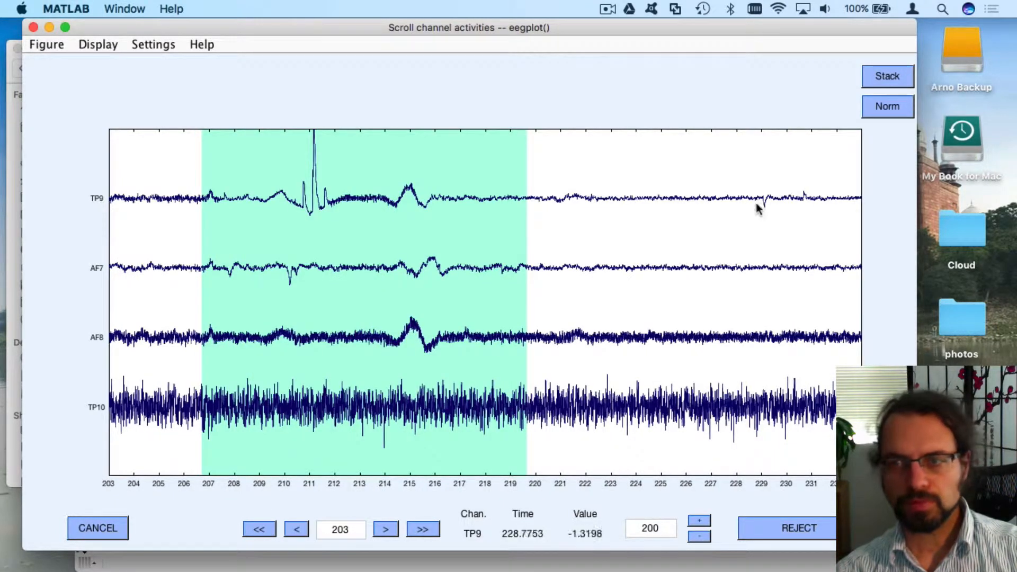
{"action": "left_click_drag", "start_coordinate": [758, 201], "coordinate": [811, 206]}
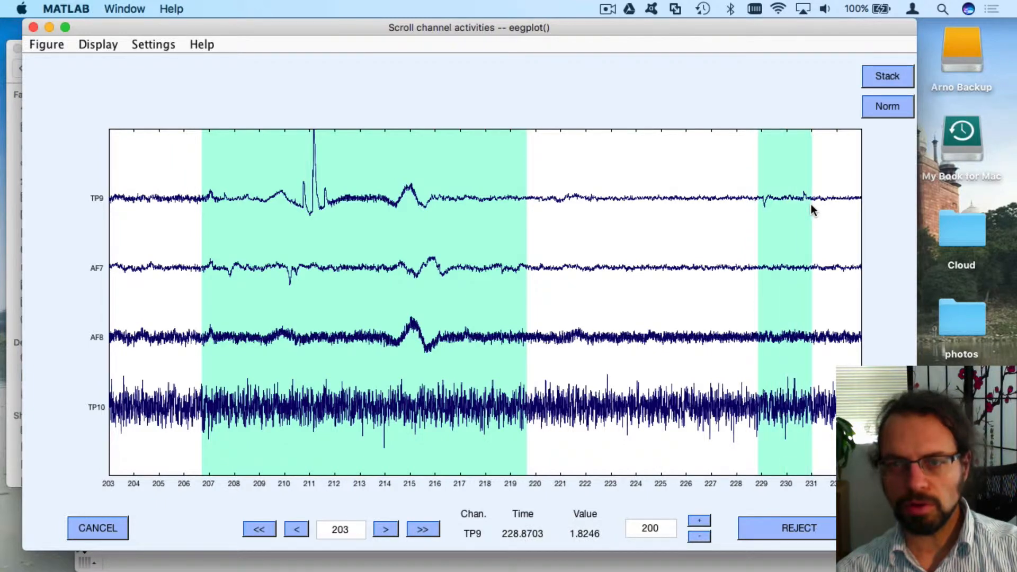
{"action": "left_click", "coordinate": [416, 526]}
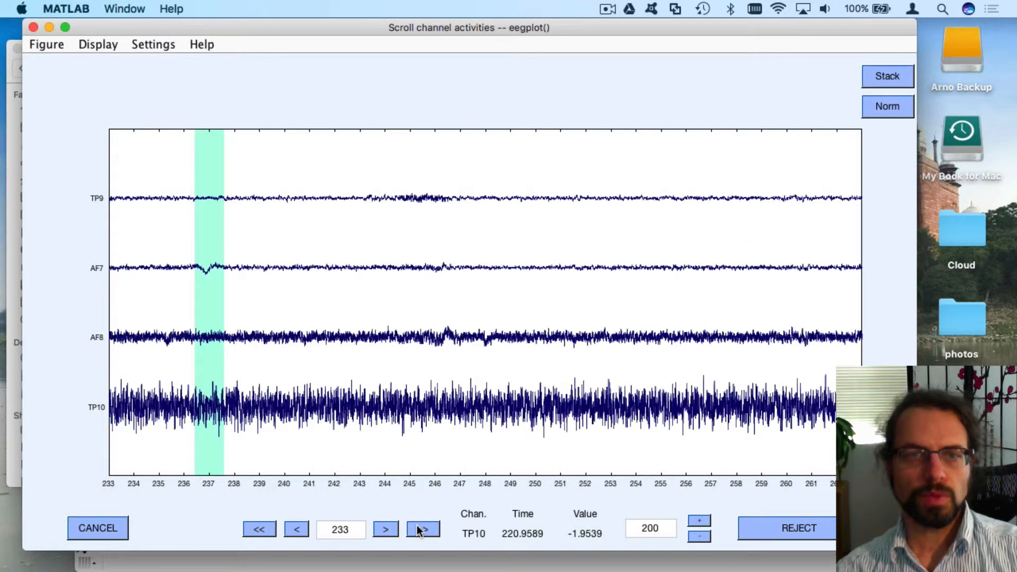
{"action": "left_click", "coordinate": [418, 526]}
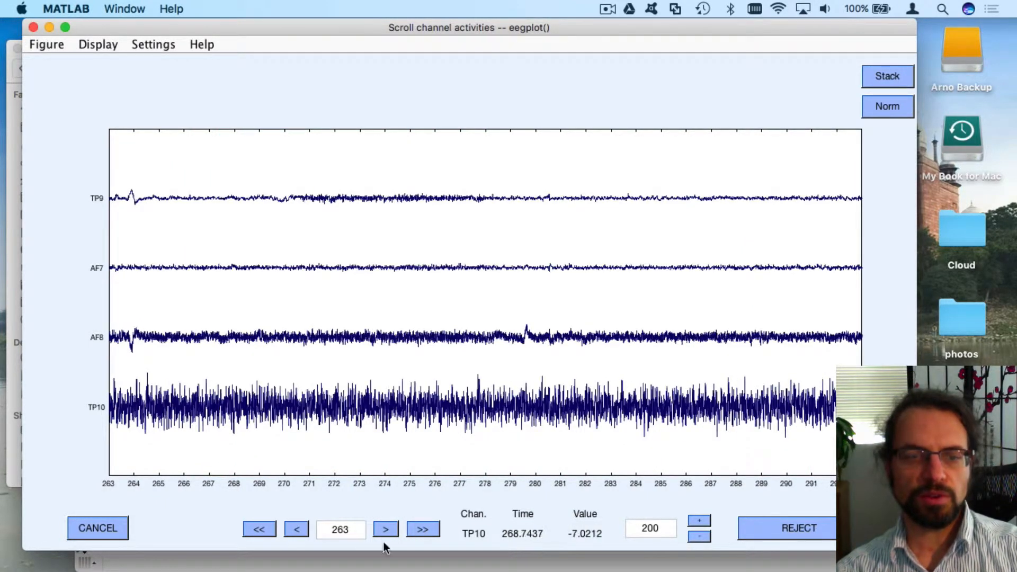
{"action": "left_click", "coordinate": [303, 526]}
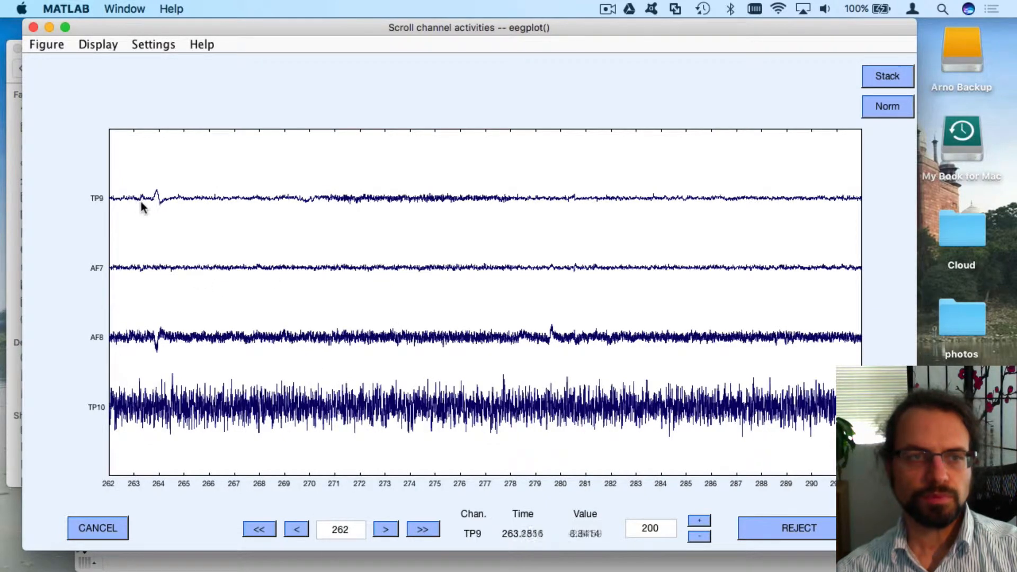
{"action": "left_click_drag", "start_coordinate": [141, 203], "coordinate": [179, 209]}
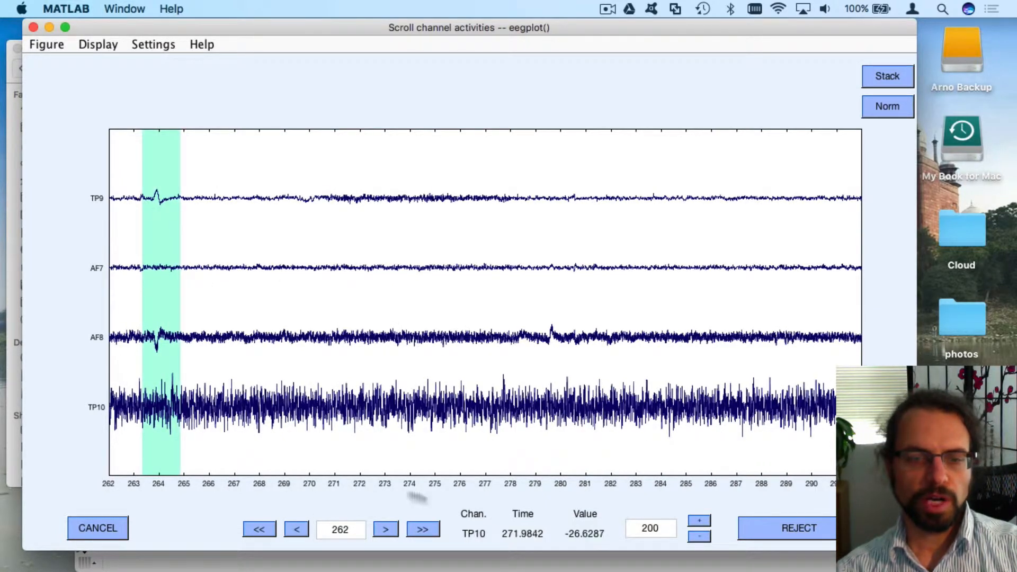
Mark the artifact at about 321–324 s and the noisy final seconds from about 372 s
{"action": "left_click", "coordinate": [427, 531]}
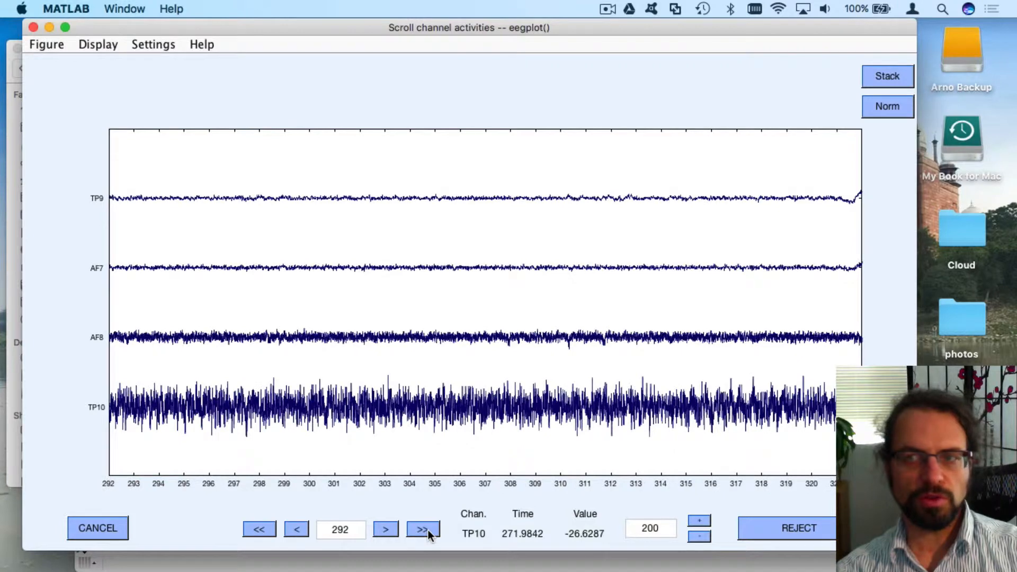
{"action": "left_click", "coordinate": [428, 530]}
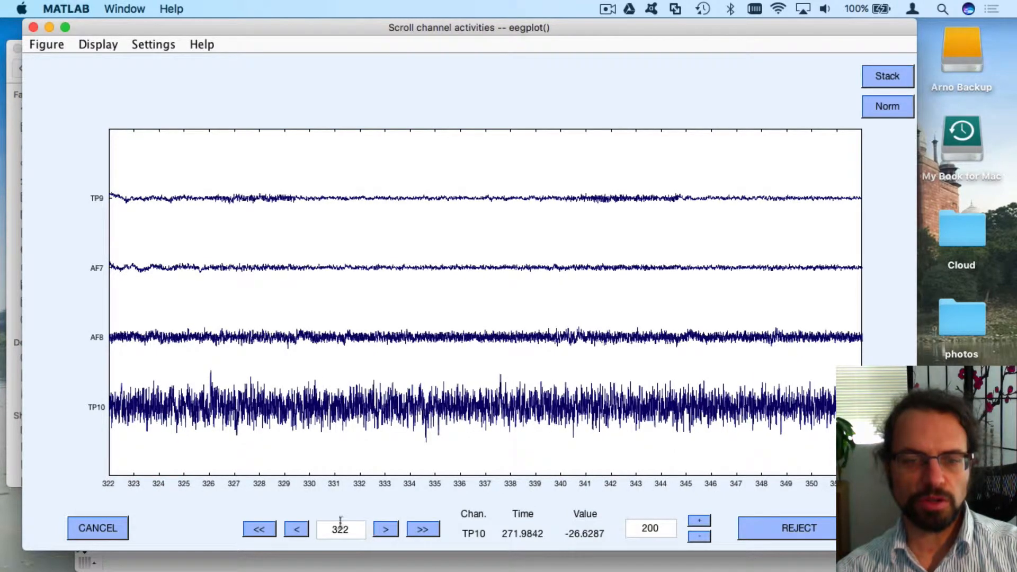
{"action": "left_click", "coordinate": [295, 529]}
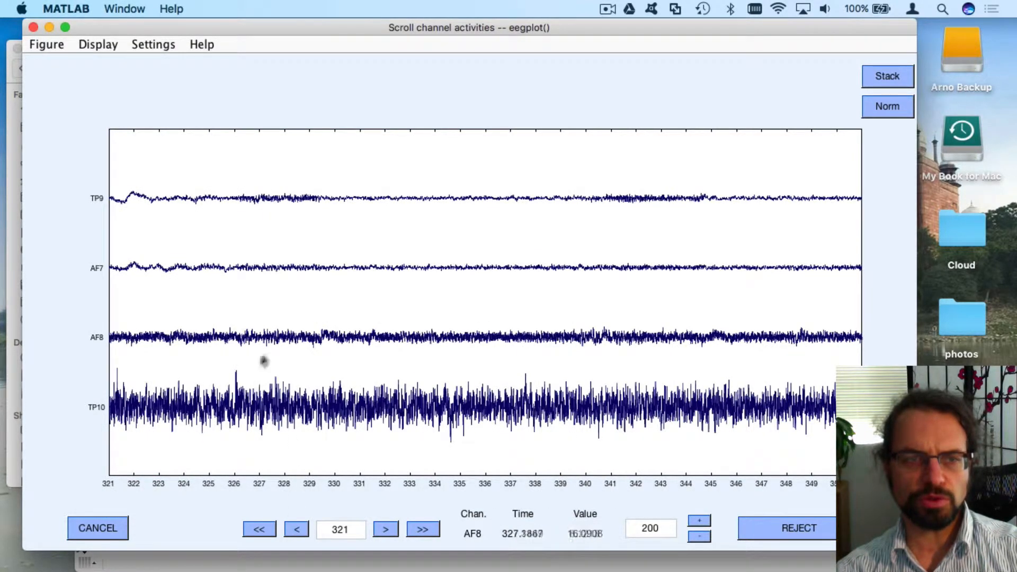
{"action": "left_click", "coordinate": [297, 530]}
{"action": "left_click", "coordinate": [297, 530]}
{"action": "left_click", "coordinate": [297, 530]}
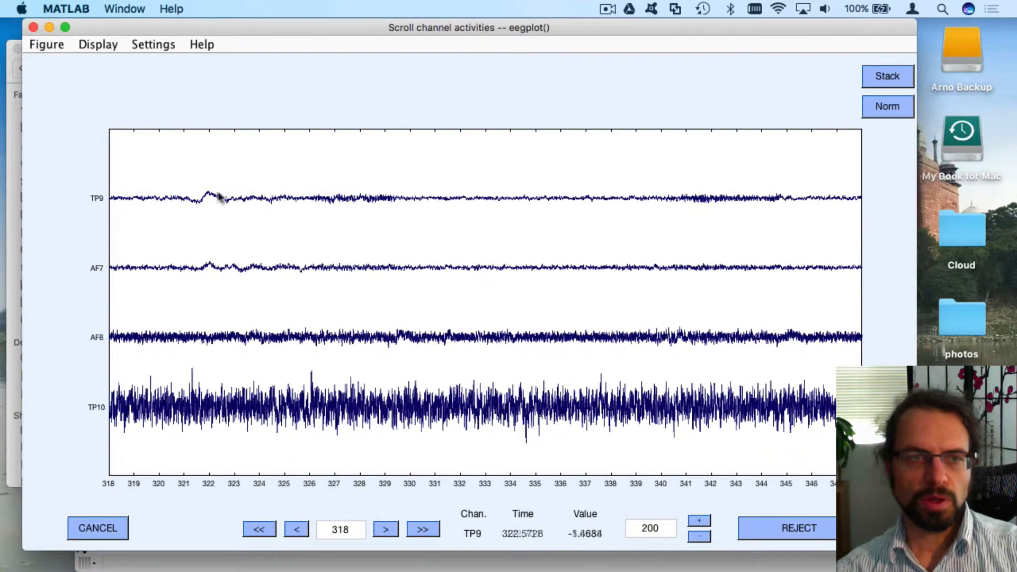
{"action": "left_click_drag", "start_coordinate": [178, 196], "coordinate": [271, 215]}
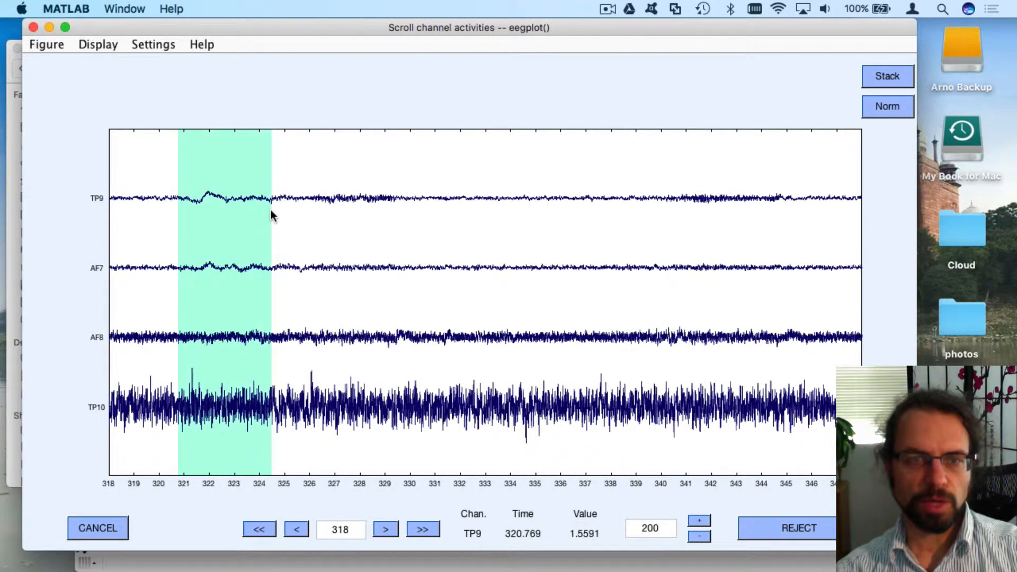
{"action": "left_click", "coordinate": [422, 529]}
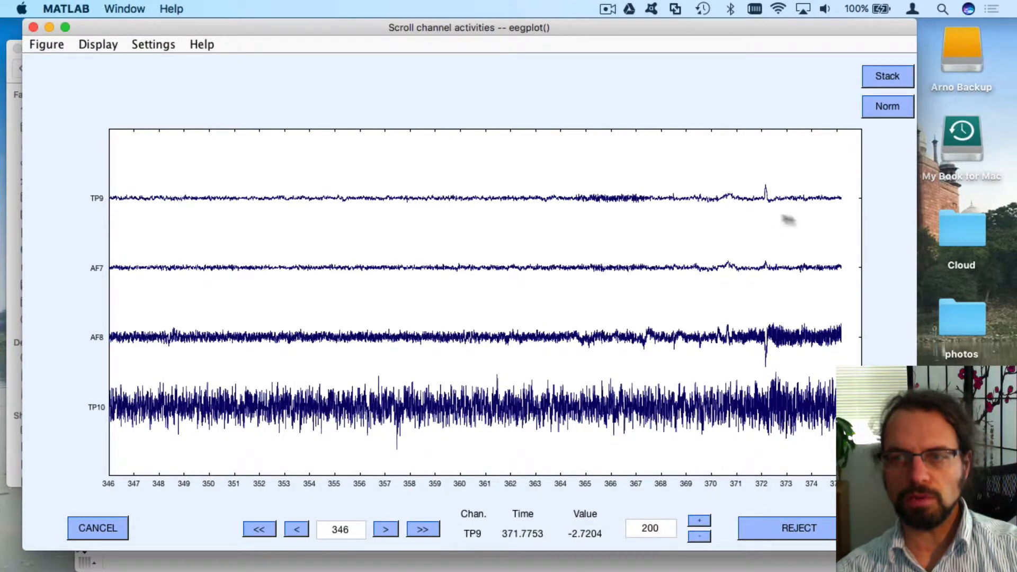
{"action": "left_click_drag", "start_coordinate": [754, 210], "coordinate": [872, 227]}
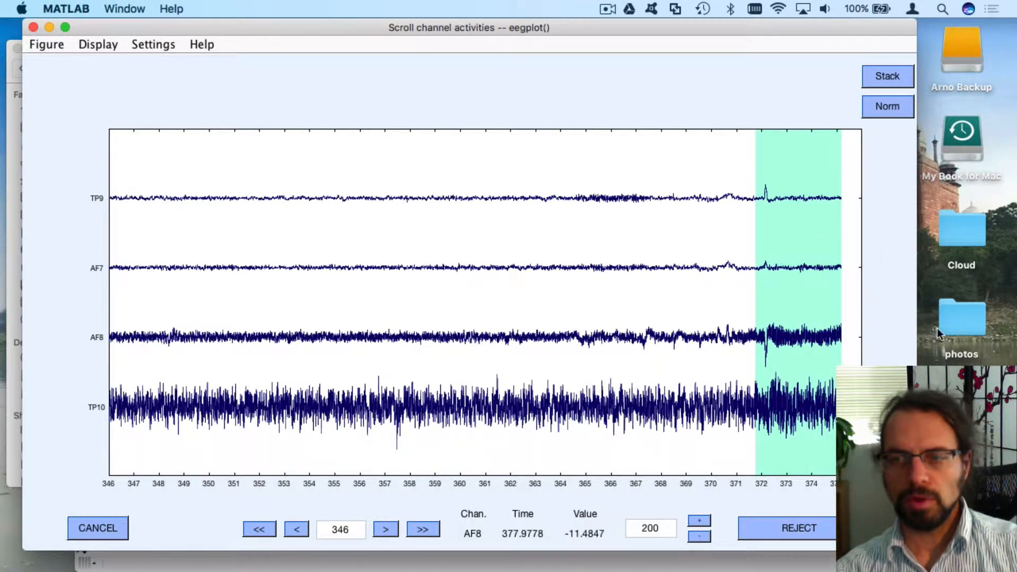
Page back through the marked data and reject all marked stretches
{"action": "left_click", "coordinate": [260, 529]}
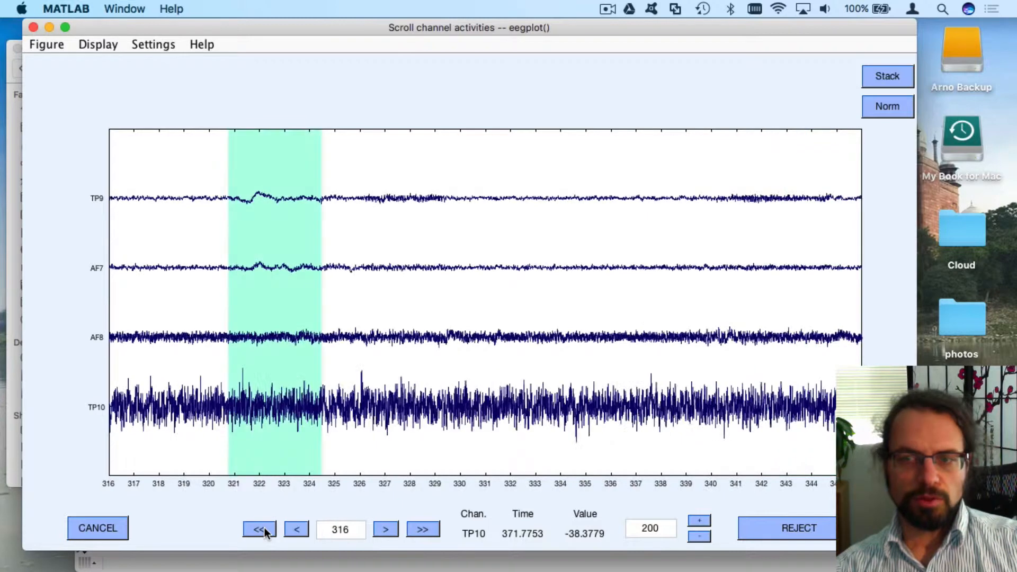
{"action": "left_click", "coordinate": [259, 529]}
{"action": "left_click", "coordinate": [260, 529]}
{"action": "left_click", "coordinate": [259, 529]}
{"action": "left_click", "coordinate": [260, 529]}
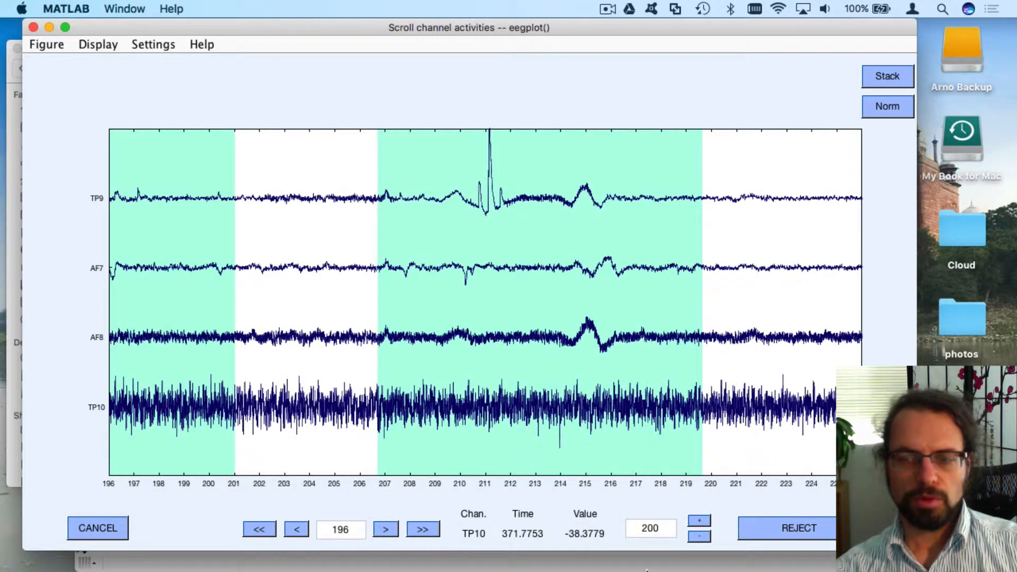
{"action": "left_click", "coordinate": [746, 527]}
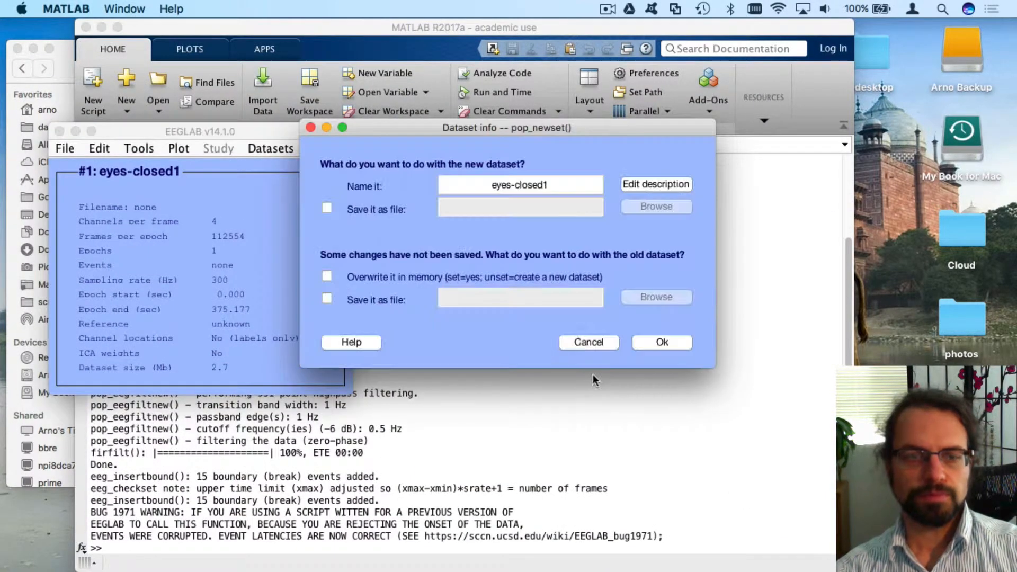
Store the artifact-rejected data by overwriting eyes-closed1 in memory
{"action": "left_click", "coordinate": [327, 276]}
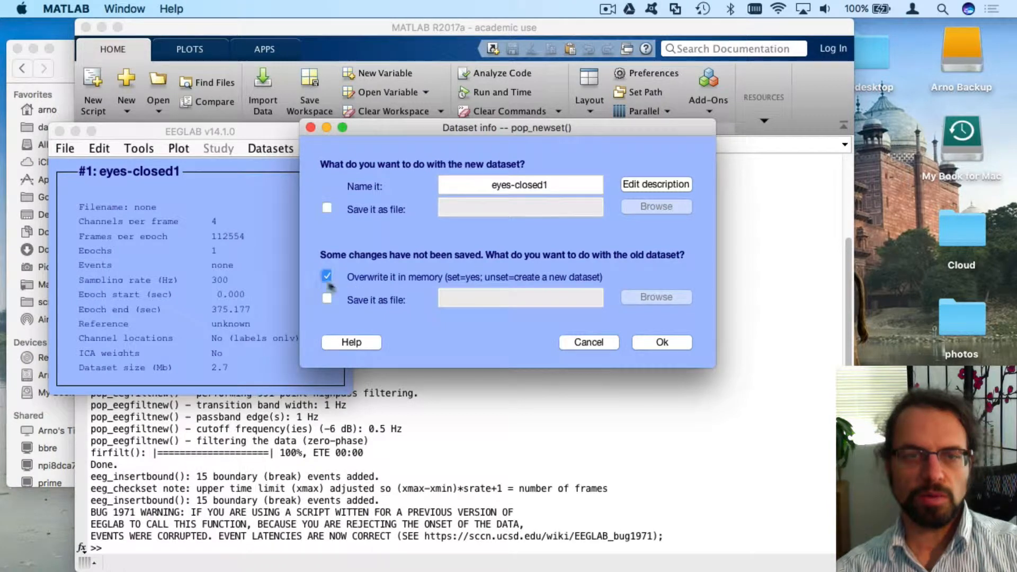
{"action": "left_click", "coordinate": [648, 343]}
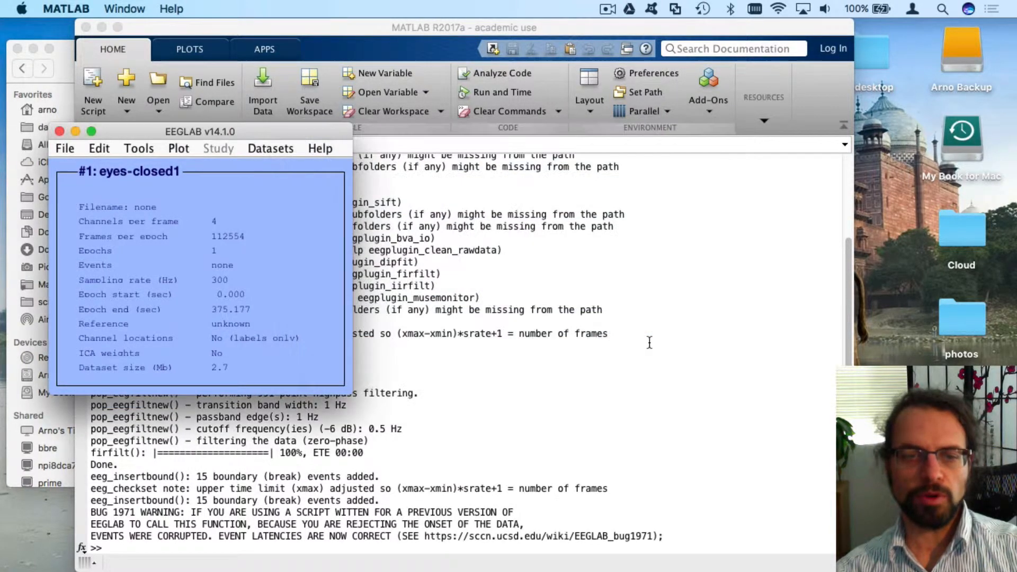
Reopen the channel data scroll viewer with a 30-second display window
{"action": "left_click", "coordinate": [175, 147]}
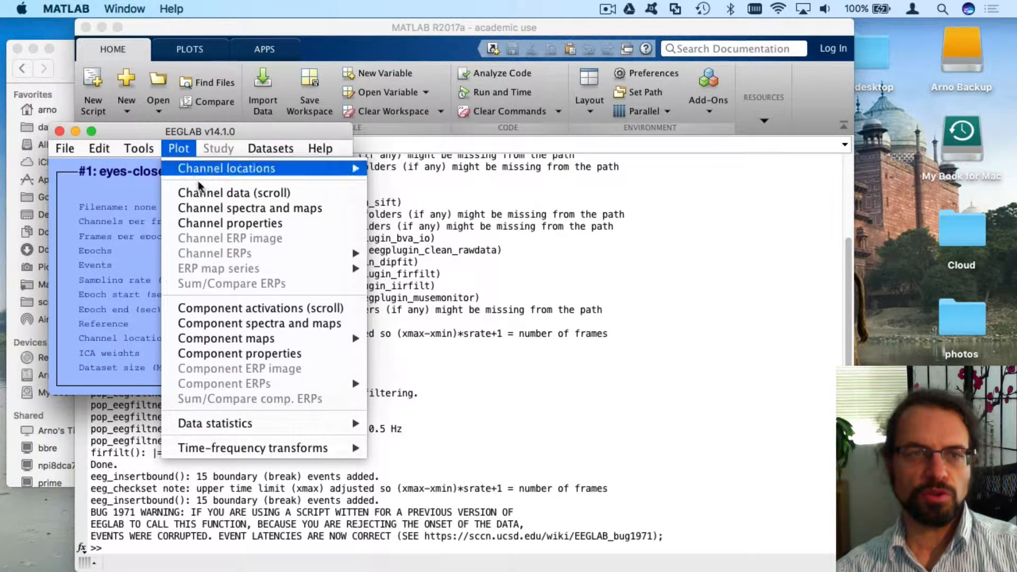
{"action": "left_click", "coordinate": [201, 186]}
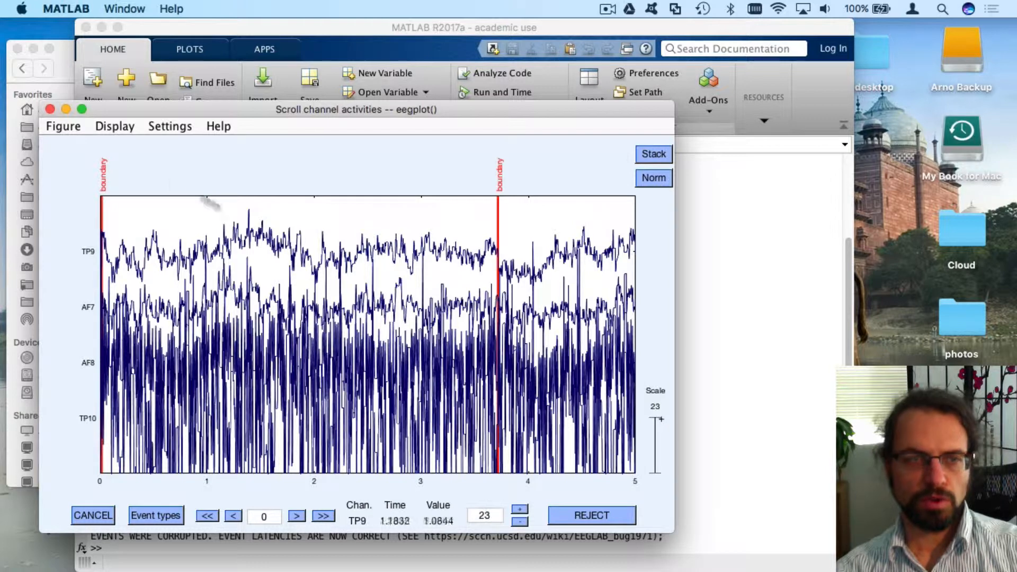
{"action": "left_click", "coordinate": [162, 127]}
{"action": "left_click", "coordinate": [180, 146]}
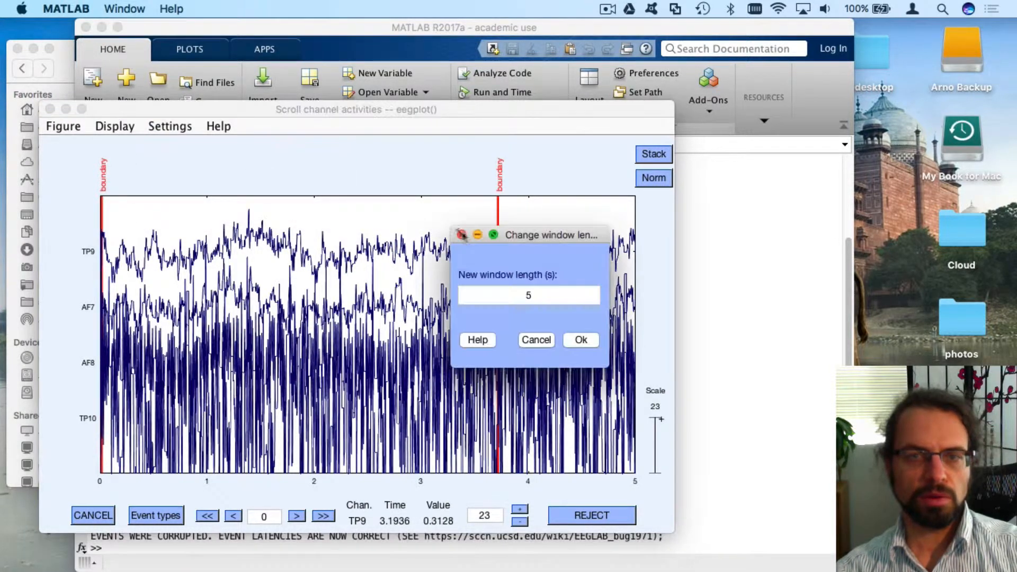
{"action": "left_click", "coordinate": [546, 292]}
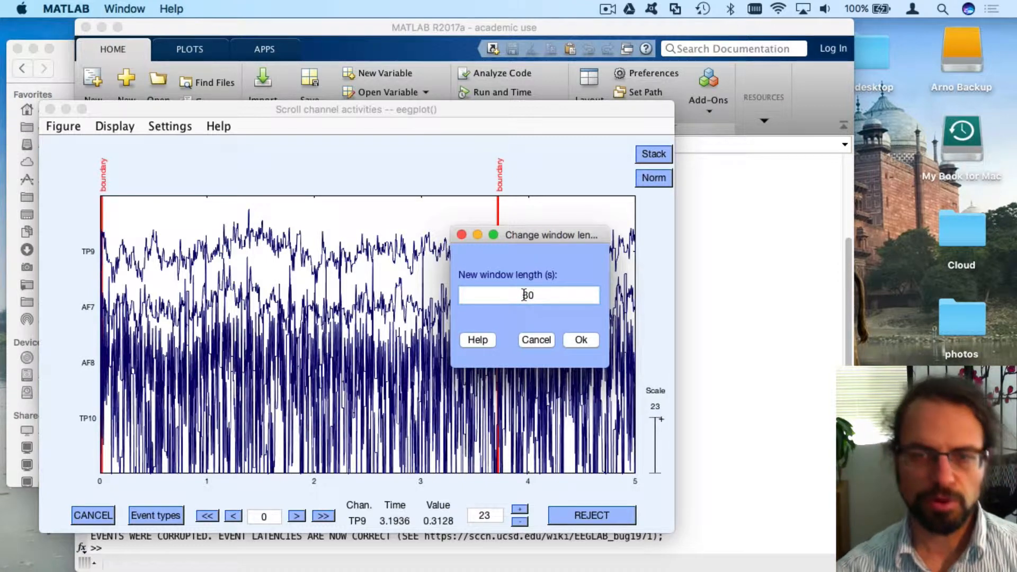
{"action": "type", "text": "30"}
{"action": "left_click", "coordinate": [577, 339]}
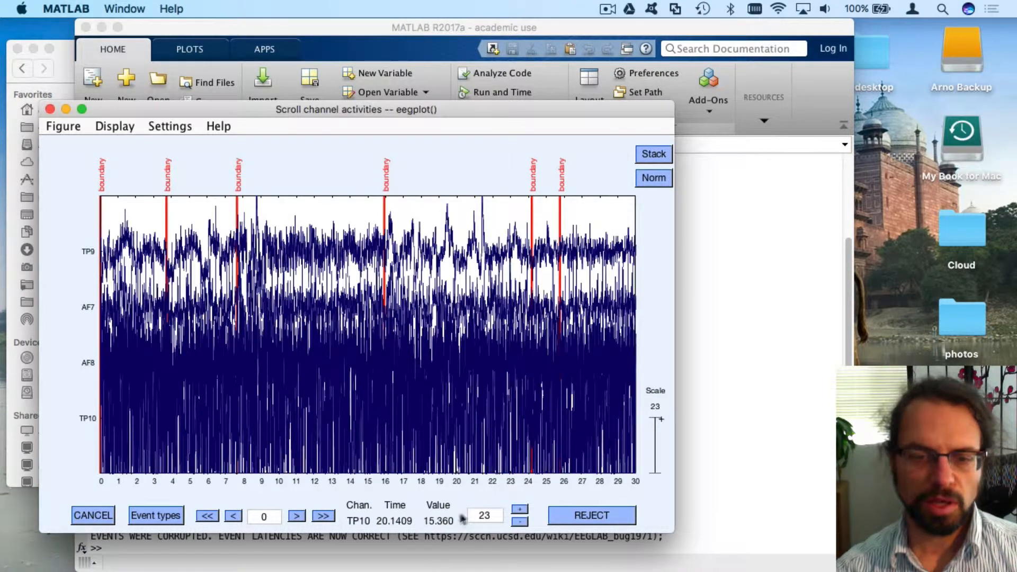
Set the amplitude scale to 100 and page forward to the end of the data
{"action": "left_click", "coordinate": [487, 514]}
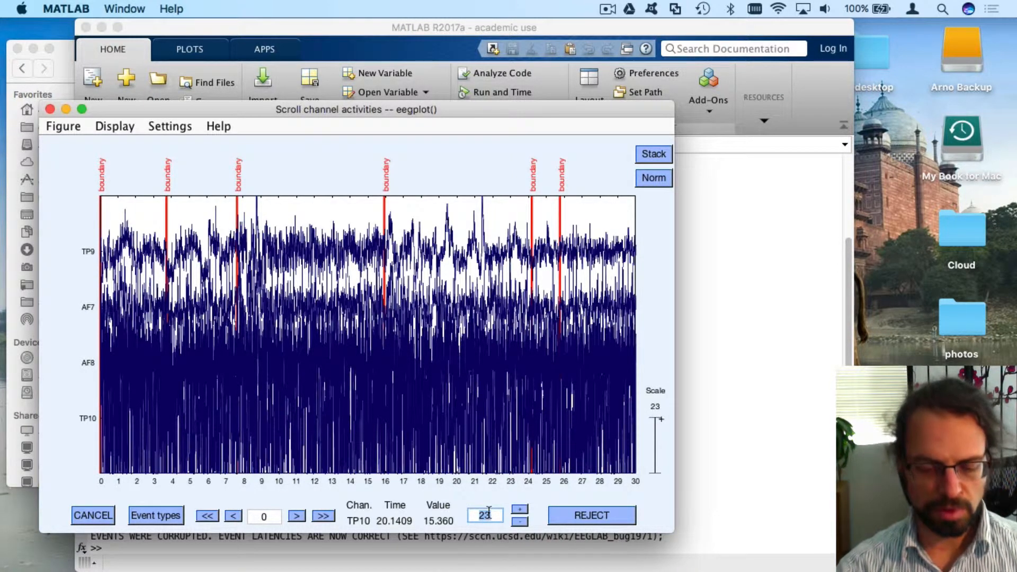
{"action": "type", "text": "100"}
{"action": "key", "text": "Return"}
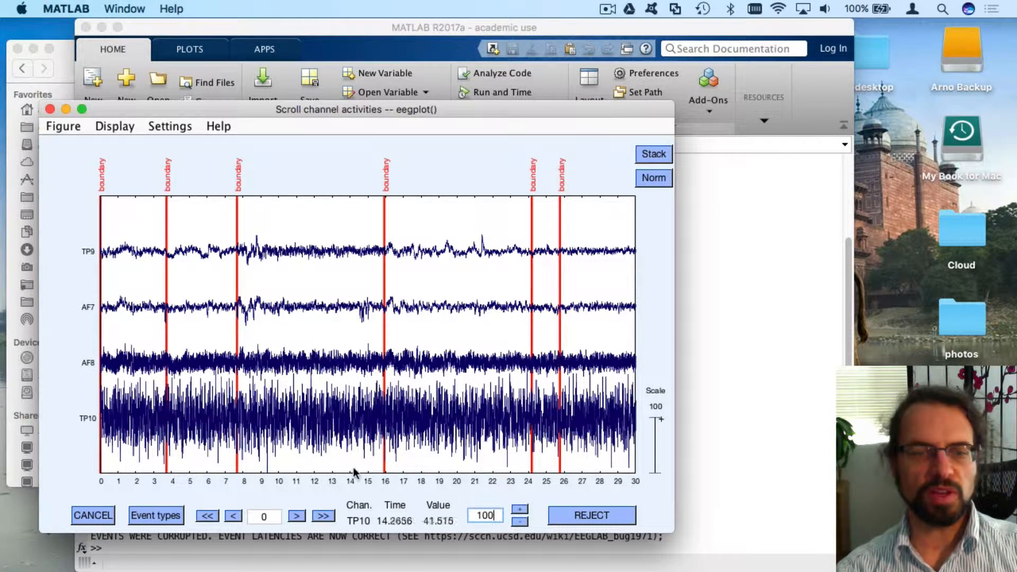
{"action": "left_click", "coordinate": [324, 515]}
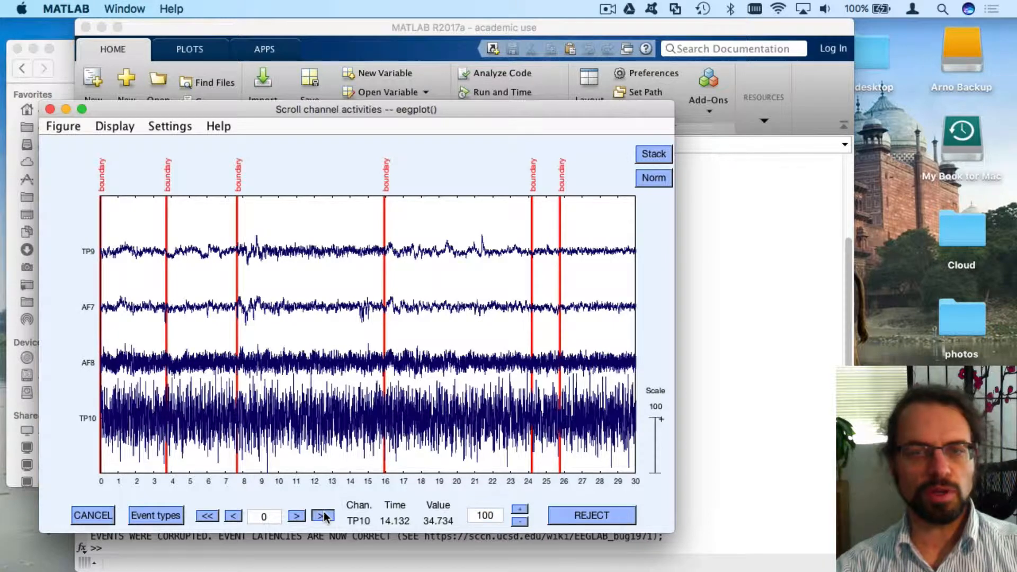
{"action": "left_click", "coordinate": [324, 514]}
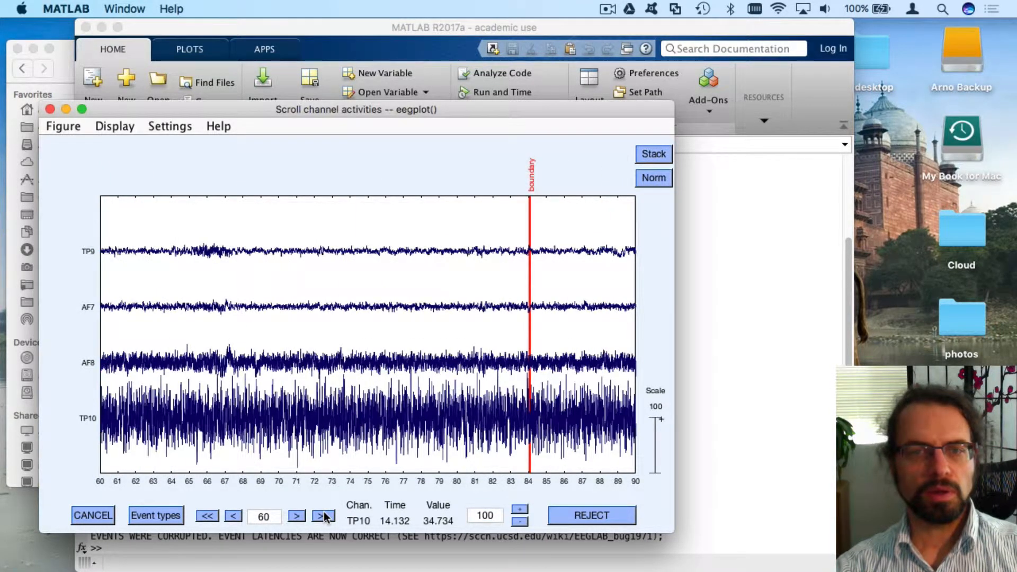
{"action": "left_click", "coordinate": [324, 514]}
{"action": "left_click", "coordinate": [324, 514]}
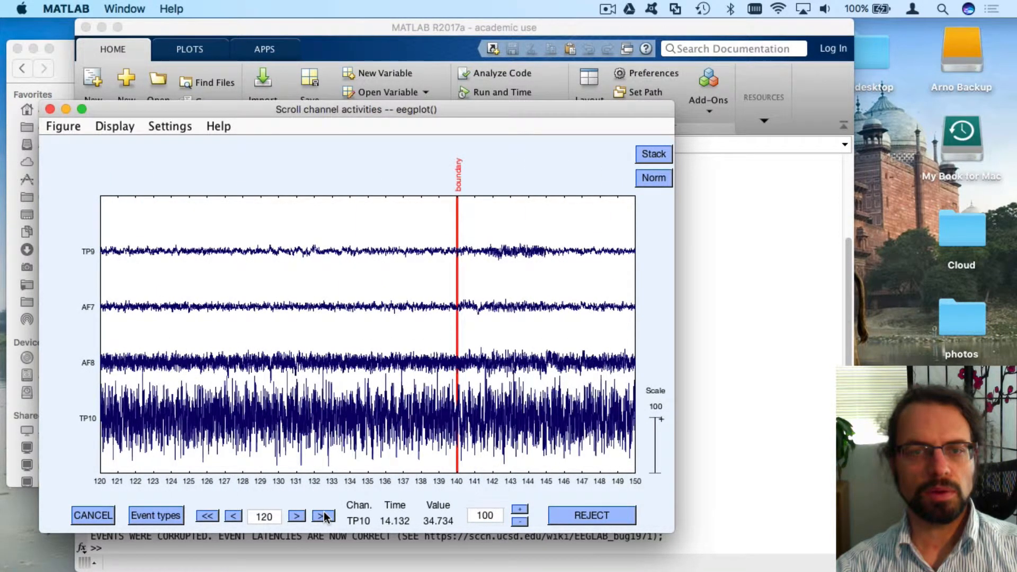
{"action": "left_click", "coordinate": [324, 514]}
{"action": "left_click", "coordinate": [323, 514]}
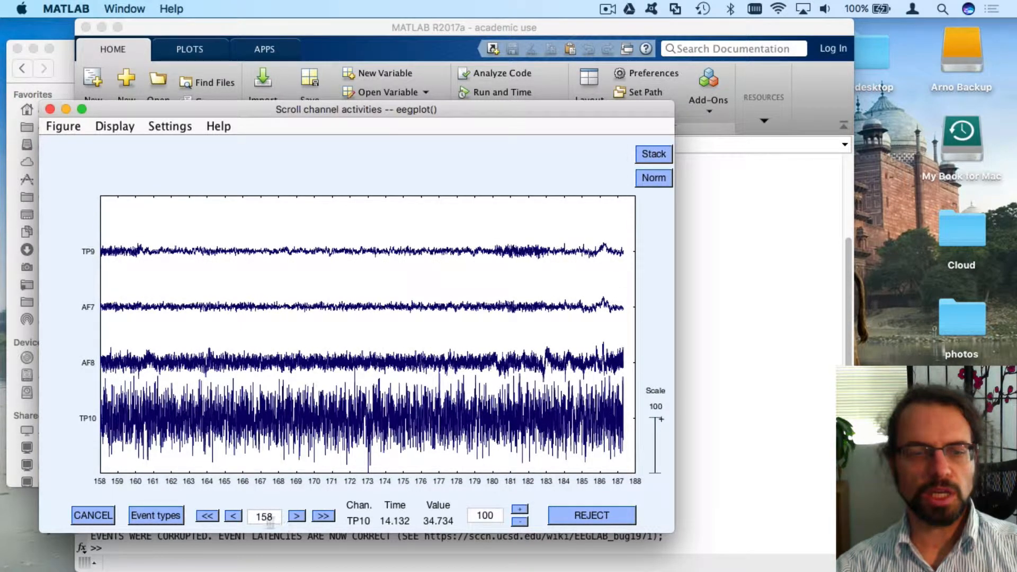
Mark about 32.5–47 s of the cleaned eyes-closed1 for rejection
{"action": "left_click", "coordinate": [211, 516]}
{"action": "left_click", "coordinate": [211, 516]}
{"action": "left_click", "coordinate": [211, 516]}
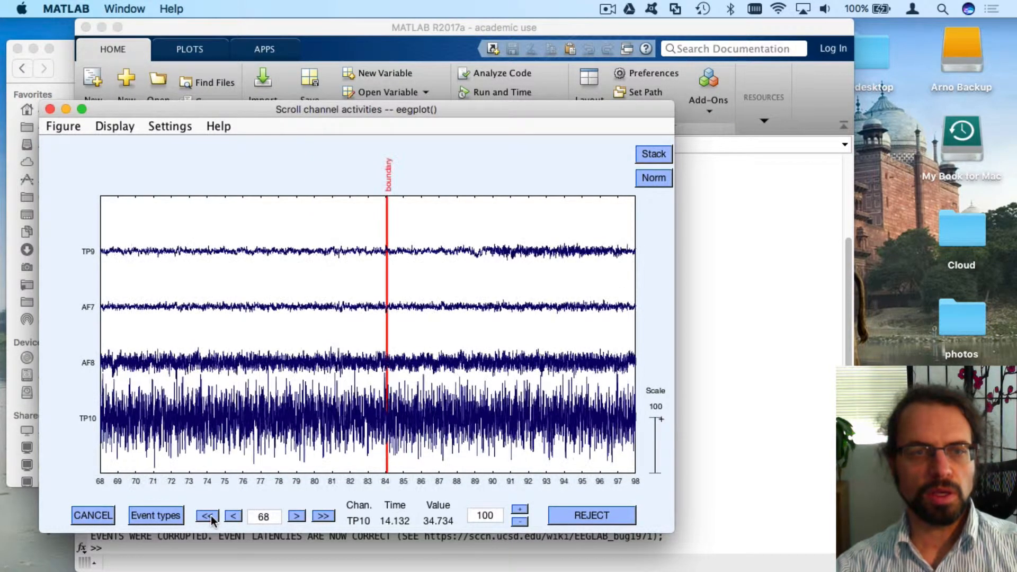
{"action": "left_click", "coordinate": [210, 516]}
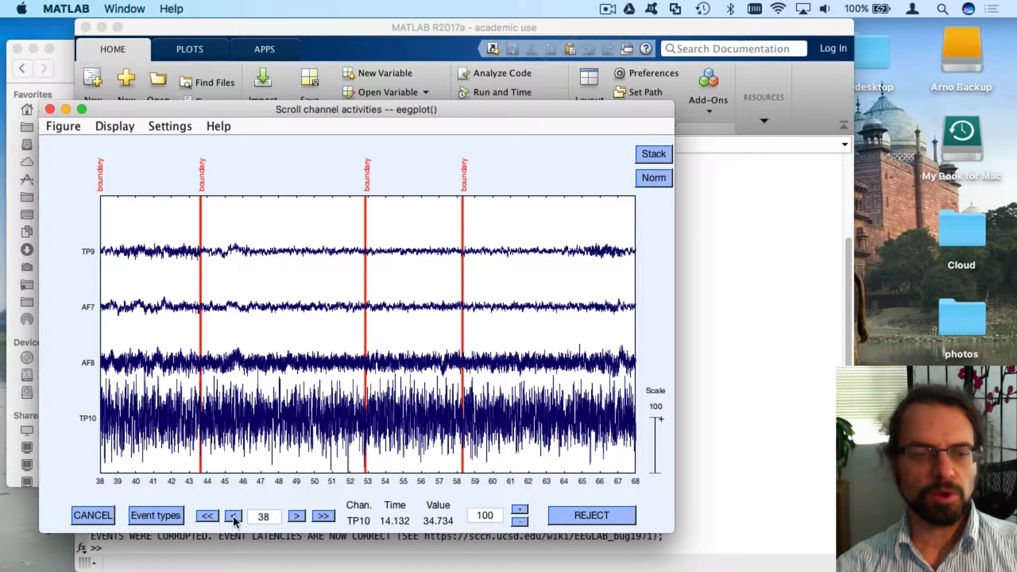
{"action": "left_click", "coordinate": [233, 516]}
{"action": "left_click", "coordinate": [233, 516]}
{"action": "left_click", "coordinate": [234, 516]}
{"action": "left_click", "coordinate": [233, 516]}
{"action": "left_click", "coordinate": [233, 516]}
{"action": "left_click", "coordinate": [233, 516]}
{"action": "left_click", "coordinate": [233, 516]}
{"action": "left_click", "coordinate": [233, 516]}
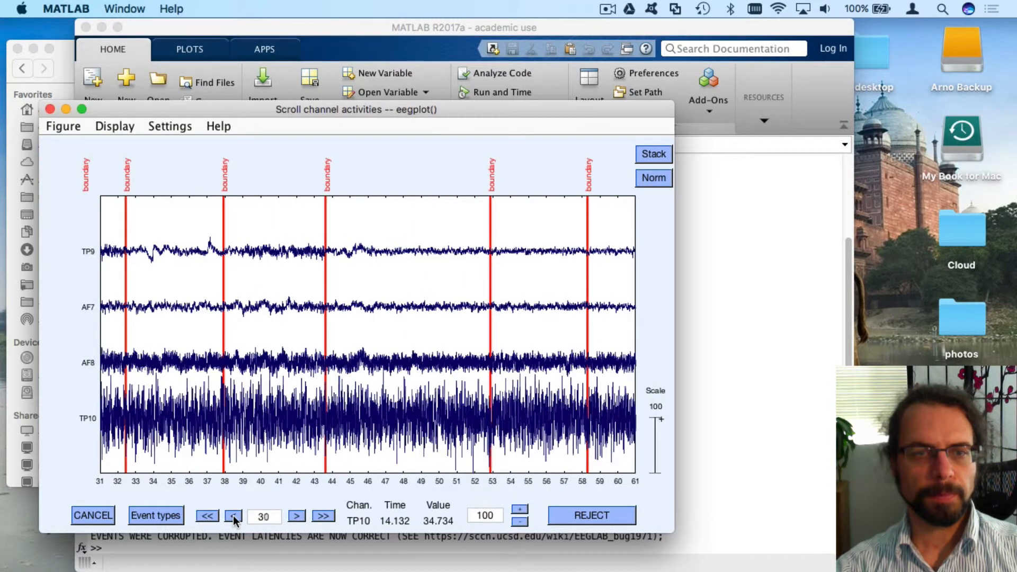
{"action": "left_click", "coordinate": [233, 516]}
{"action": "left_click", "coordinate": [234, 516]}
{"action": "left_click", "coordinate": [233, 516]}
{"action": "left_click", "coordinate": [234, 517]}
{"action": "left_click", "coordinate": [234, 516]}
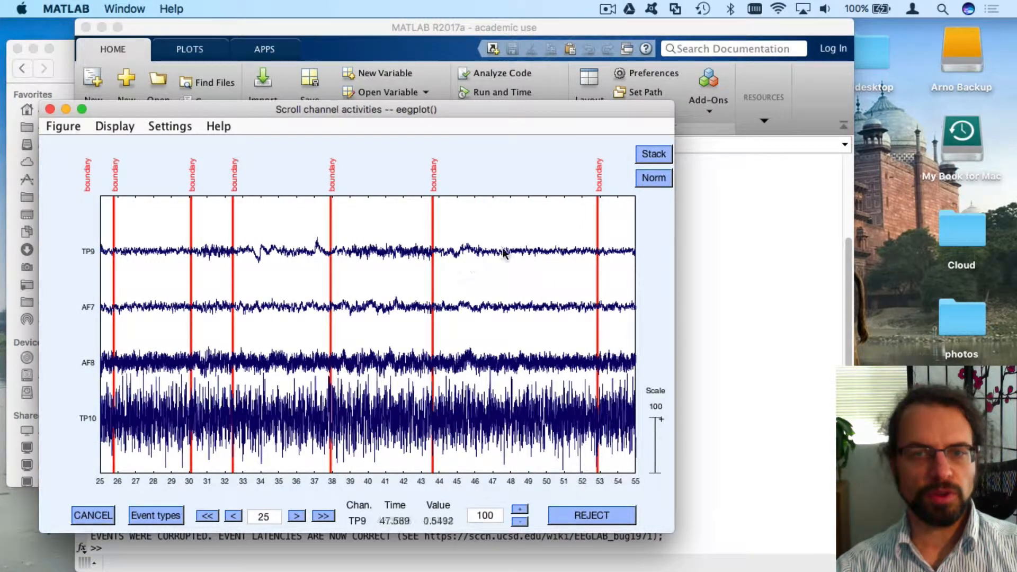
{"action": "left_click_drag", "start_coordinate": [491, 288], "coordinate": [226, 285]}
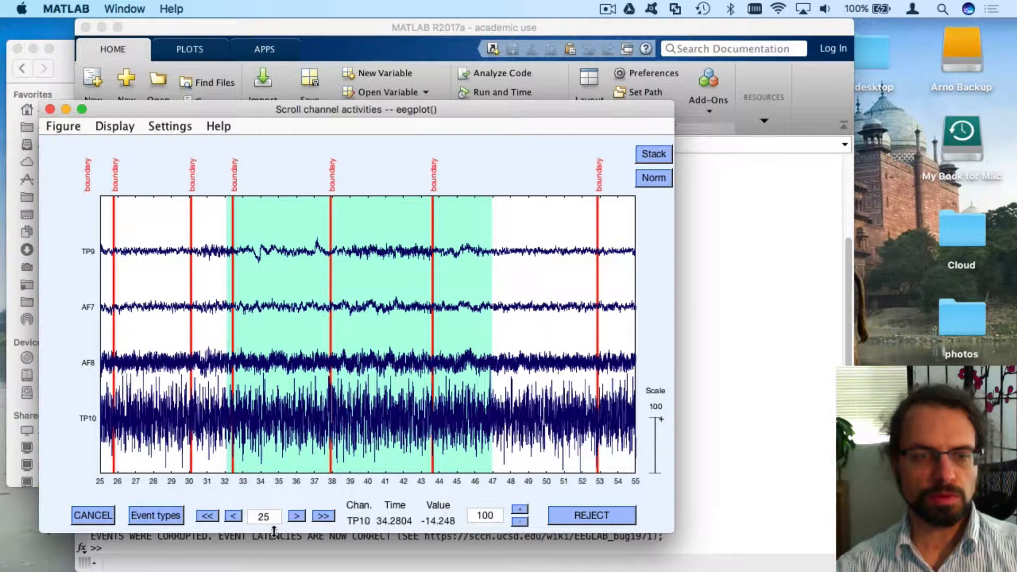
Mark the stretch from 0 to about 24.3 s for rejection
{"action": "left_click", "coordinate": [207, 515]}
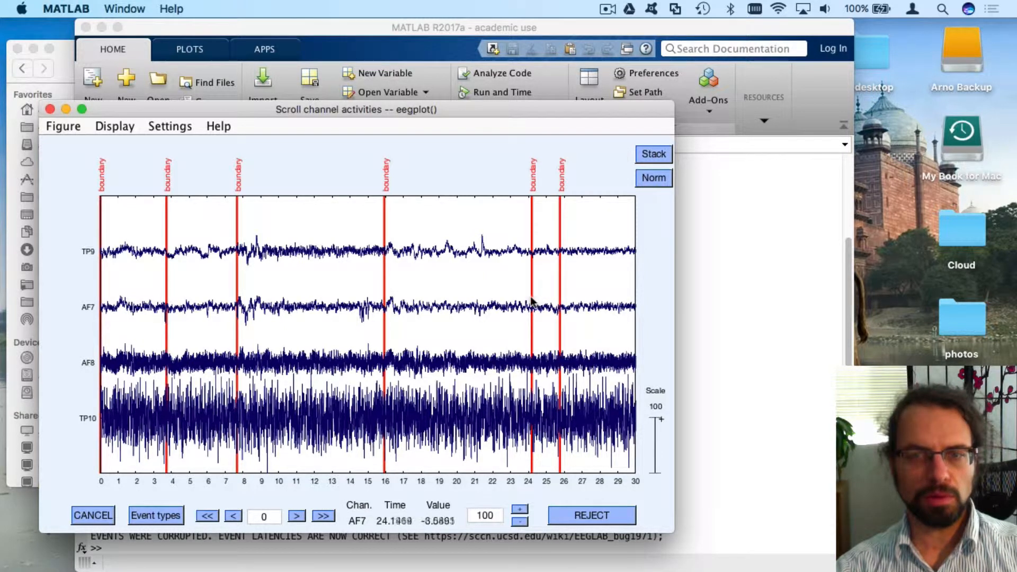
{"action": "left_click_drag", "start_coordinate": [535, 300], "coordinate": [238, 294]}
{"action": "left_click_drag", "start_coordinate": [166, 292], "coordinate": [93, 300]}
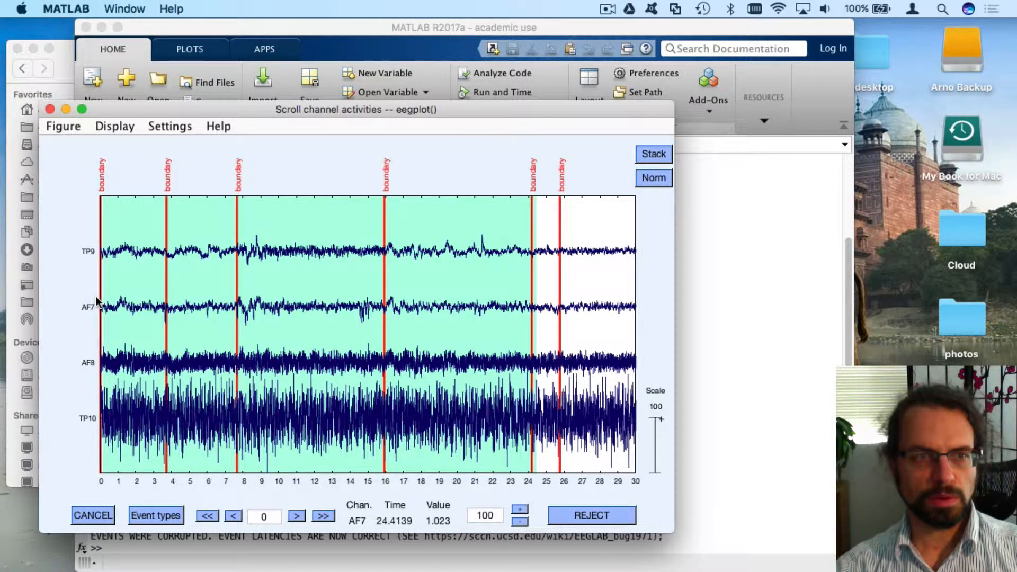
Page forward through the recording to the end of the data
{"action": "left_click", "coordinate": [324, 516]}
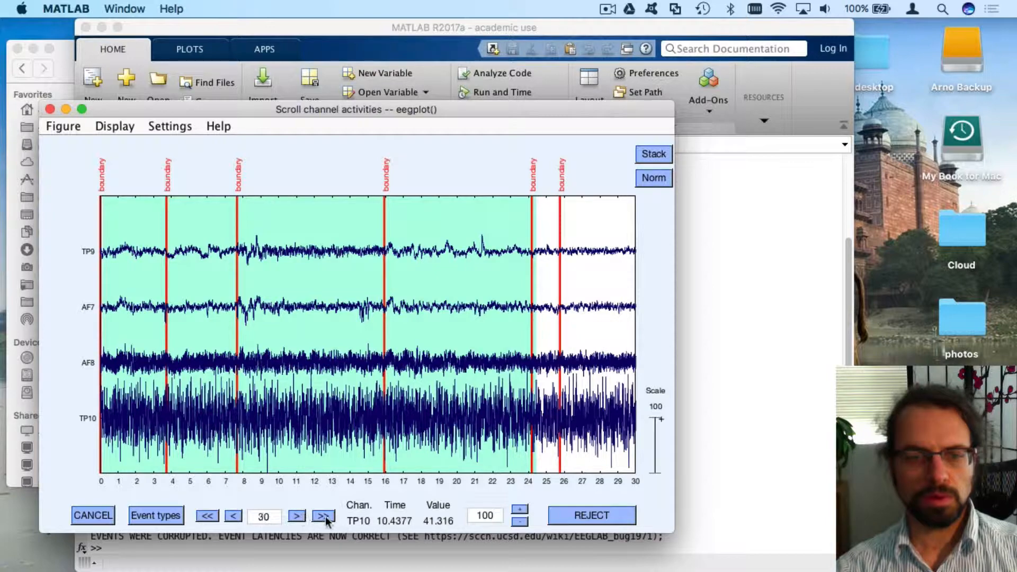
{"action": "left_click", "coordinate": [235, 516]}
{"action": "left_click", "coordinate": [235, 516]}
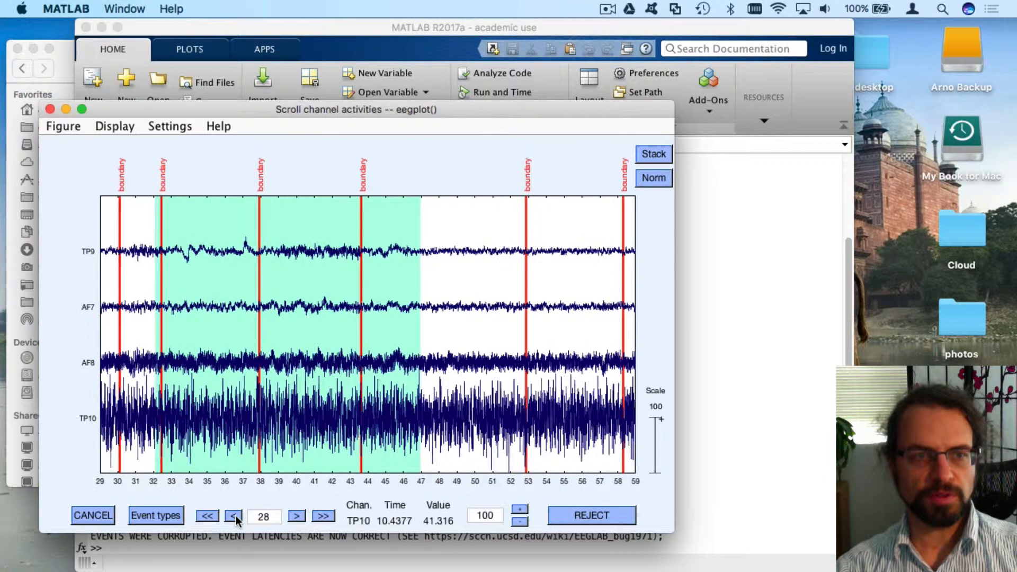
{"action": "left_click", "coordinate": [235, 516]}
{"action": "left_click", "coordinate": [235, 516]}
{"action": "left_click", "coordinate": [234, 516]}
{"action": "left_click", "coordinate": [235, 516]}
{"action": "left_click", "coordinate": [234, 516]}
{"action": "left_click", "coordinate": [235, 516]}
{"action": "left_click", "coordinate": [235, 516]}
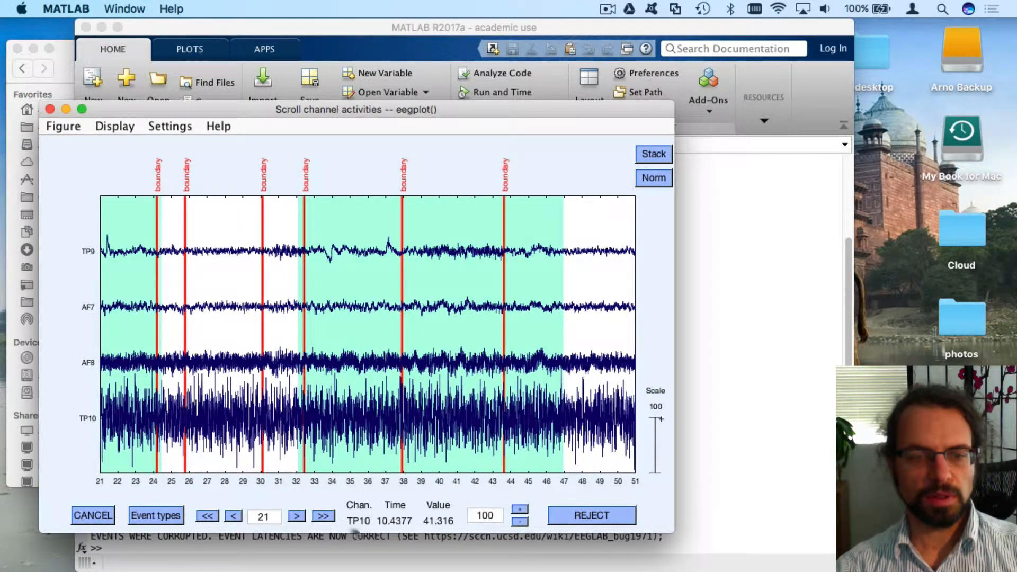
{"action": "left_click", "coordinate": [324, 515]}
{"action": "left_click", "coordinate": [324, 515]}
{"action": "left_click", "coordinate": [324, 515]}
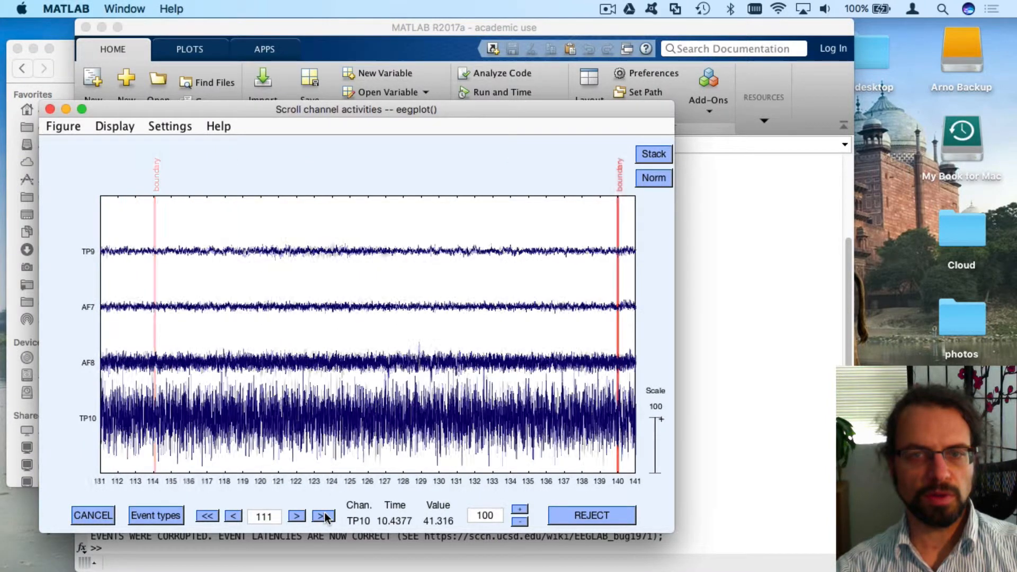
{"action": "left_click", "coordinate": [324, 515]}
{"action": "left_click", "coordinate": [325, 515]}
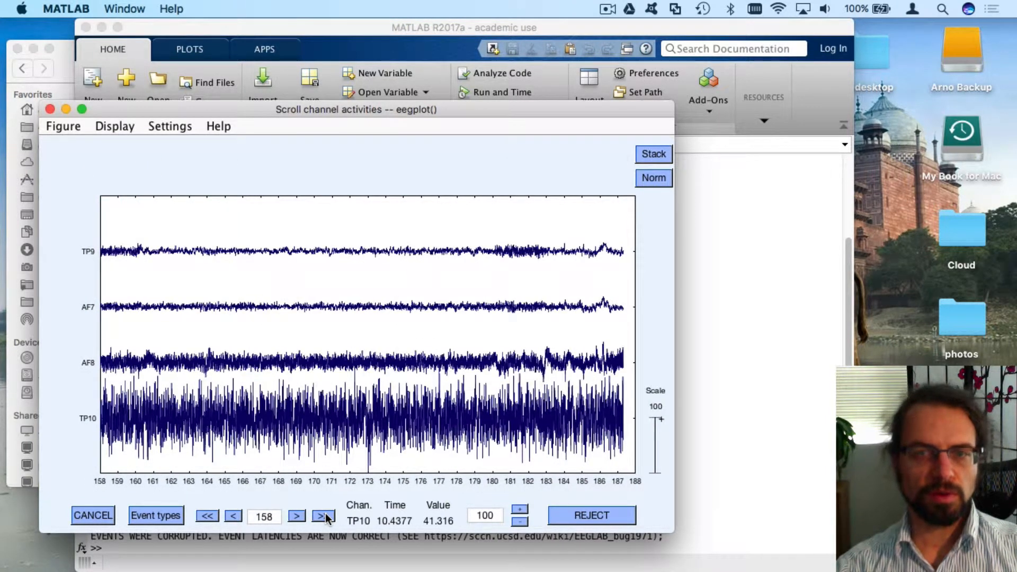
Mark about 185–188 s for rejection, review the earlier marks, and return to the end
{"action": "left_click_drag", "start_coordinate": [582, 306], "coordinate": [630, 306]}
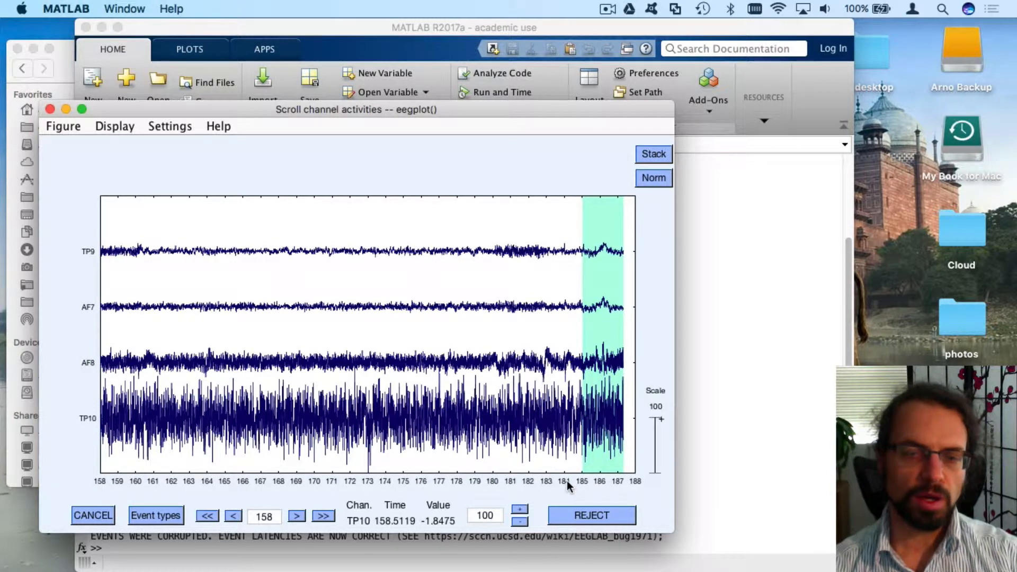
{"action": "left_click", "coordinate": [211, 515]}
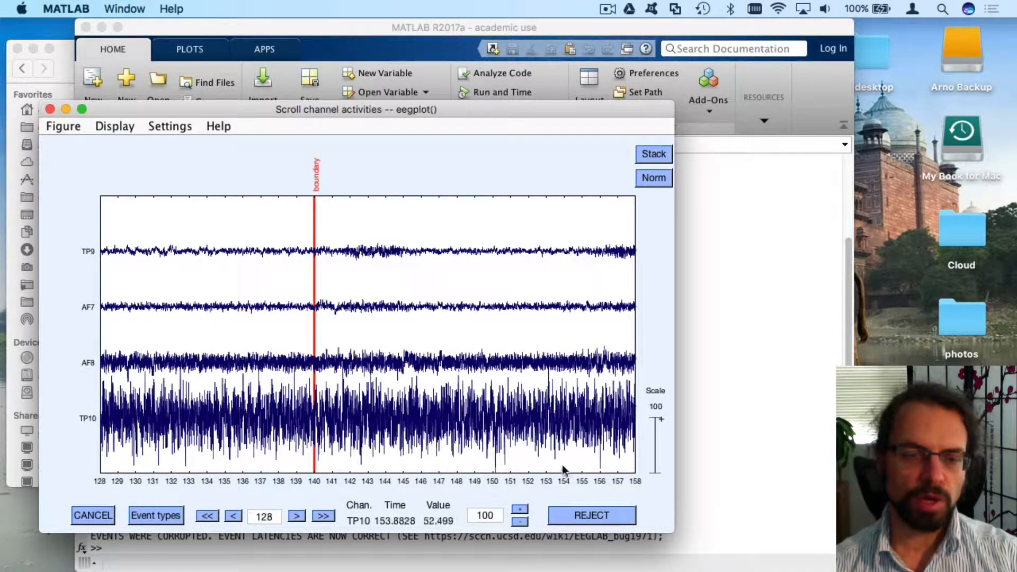
{"action": "left_click", "coordinate": [214, 515]}
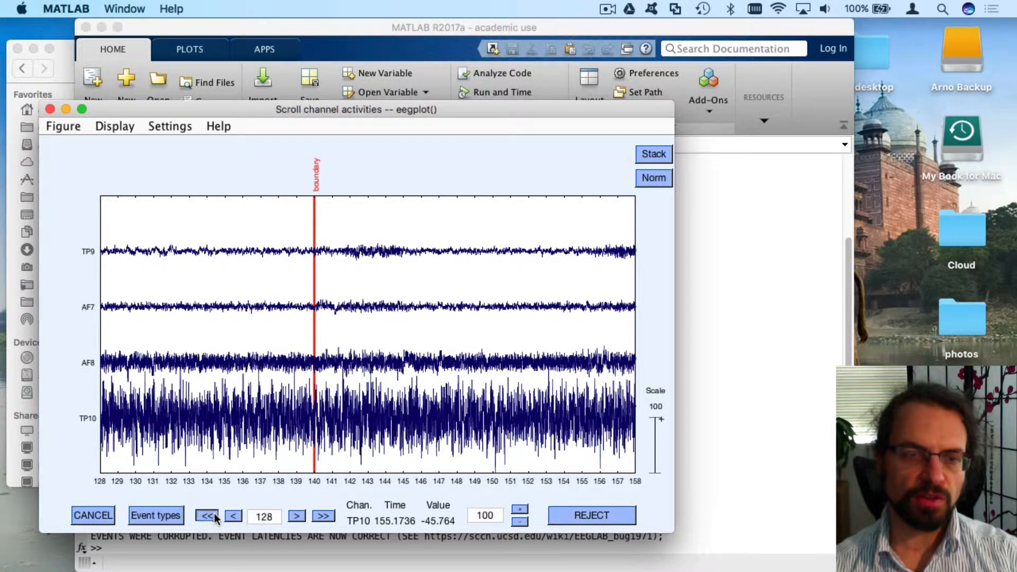
{"action": "left_click", "coordinate": [207, 515]}
{"action": "left_click", "coordinate": [207, 515]}
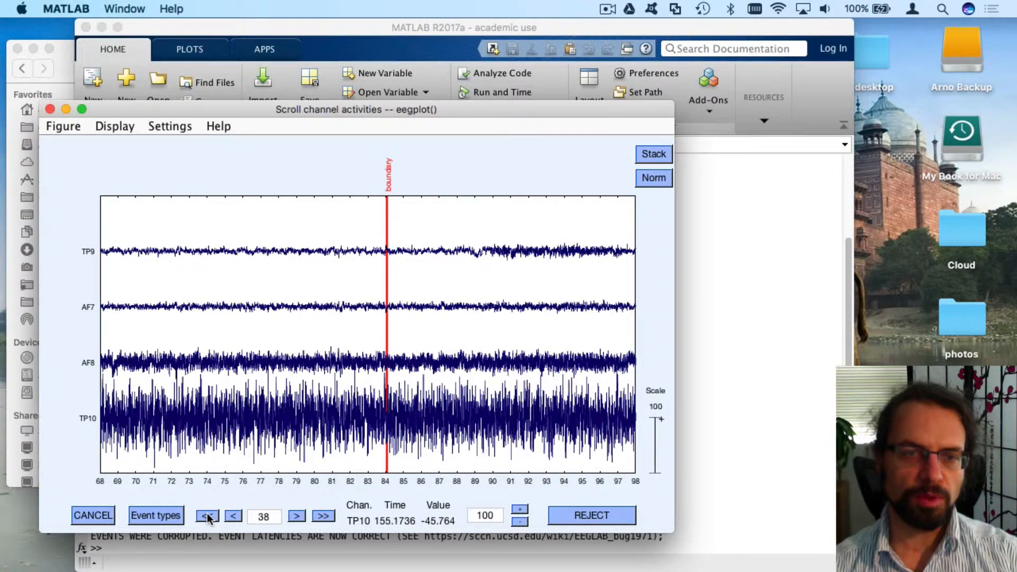
{"action": "left_click", "coordinate": [323, 516]}
{"action": "left_click", "coordinate": [323, 515]}
{"action": "left_click", "coordinate": [323, 515]}
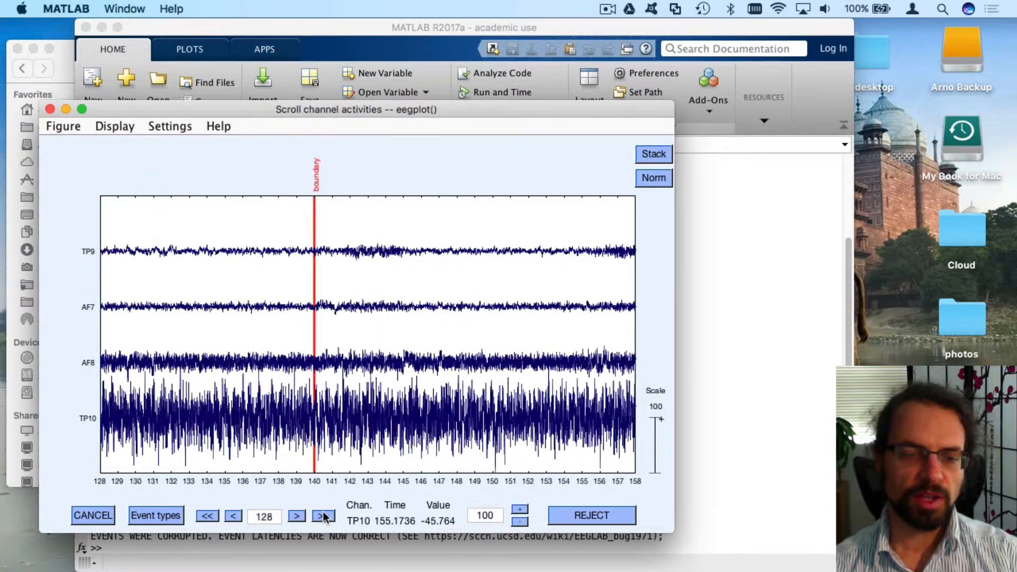
{"action": "left_click", "coordinate": [323, 516]}
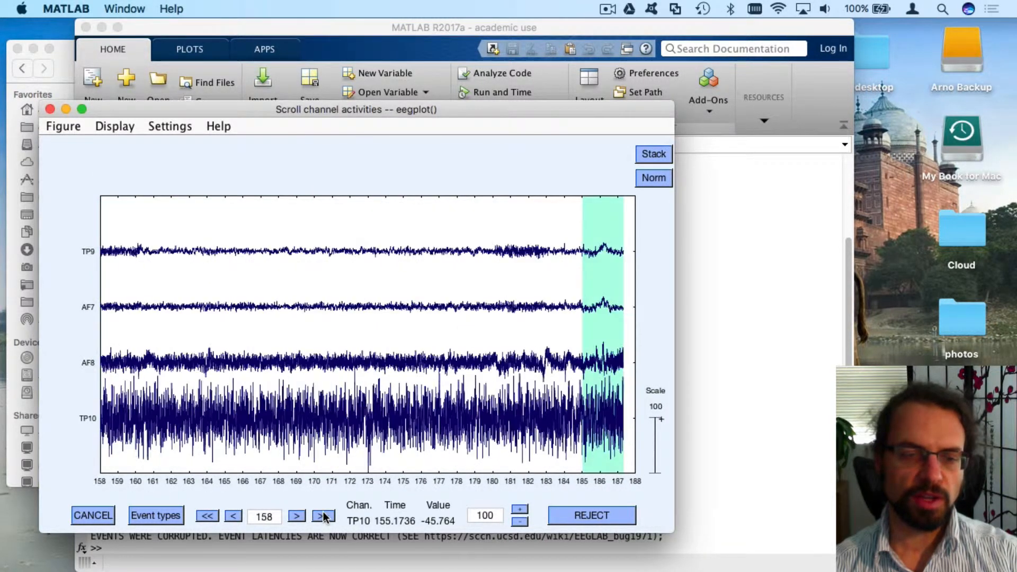
{"action": "left_click", "coordinate": [590, 518]}
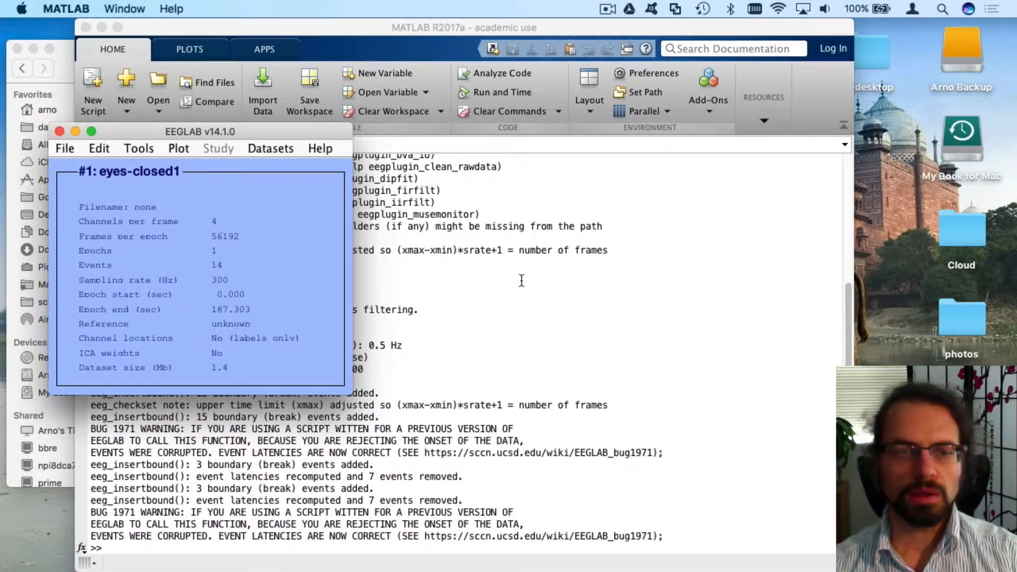
{"action": "left_click", "coordinate": [327, 276]}
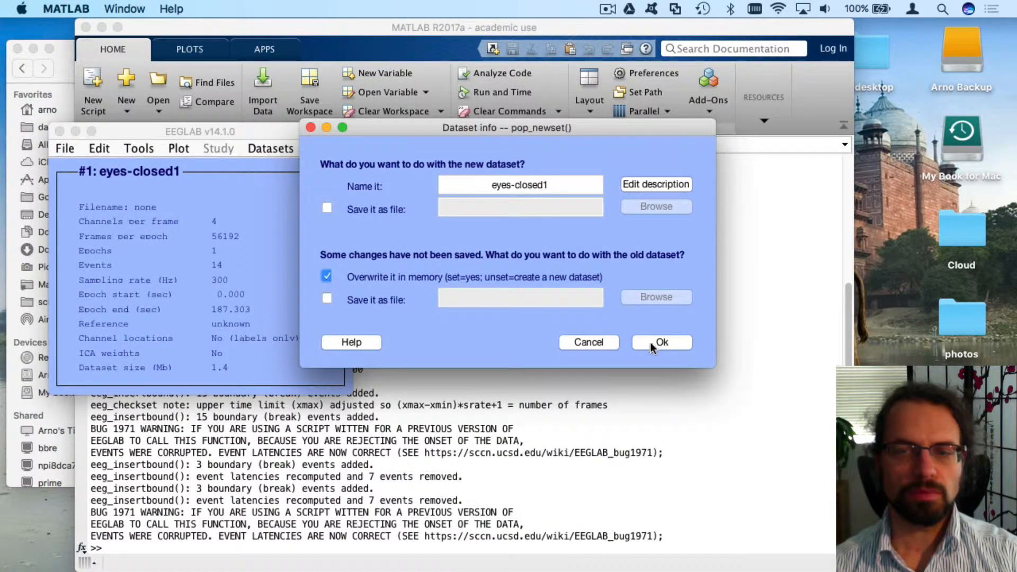
{"action": "left_click", "coordinate": [650, 342]}
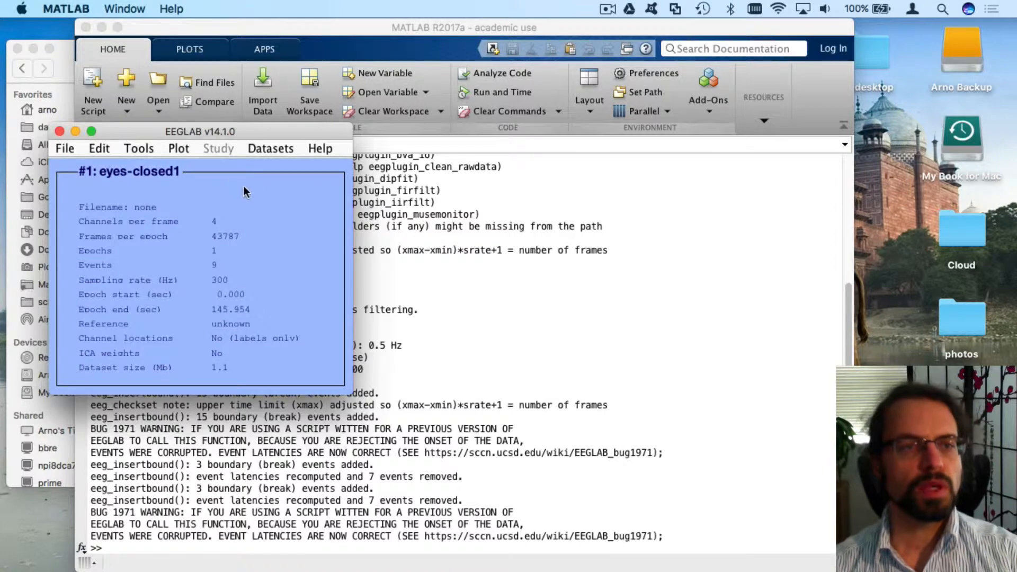
{"action": "left_click", "coordinate": [65, 149]}
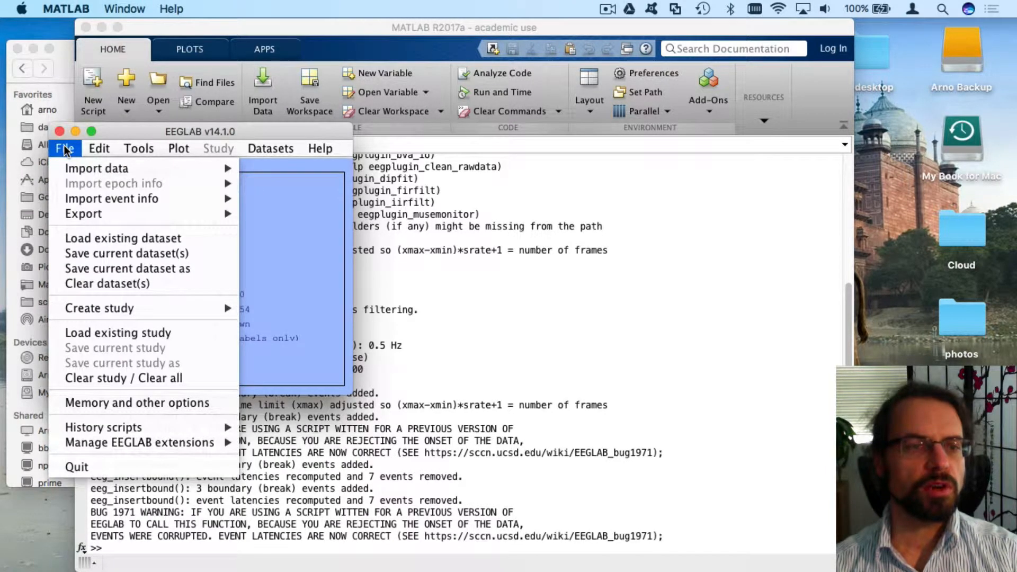
{"action": "left_click", "coordinate": [141, 269]}
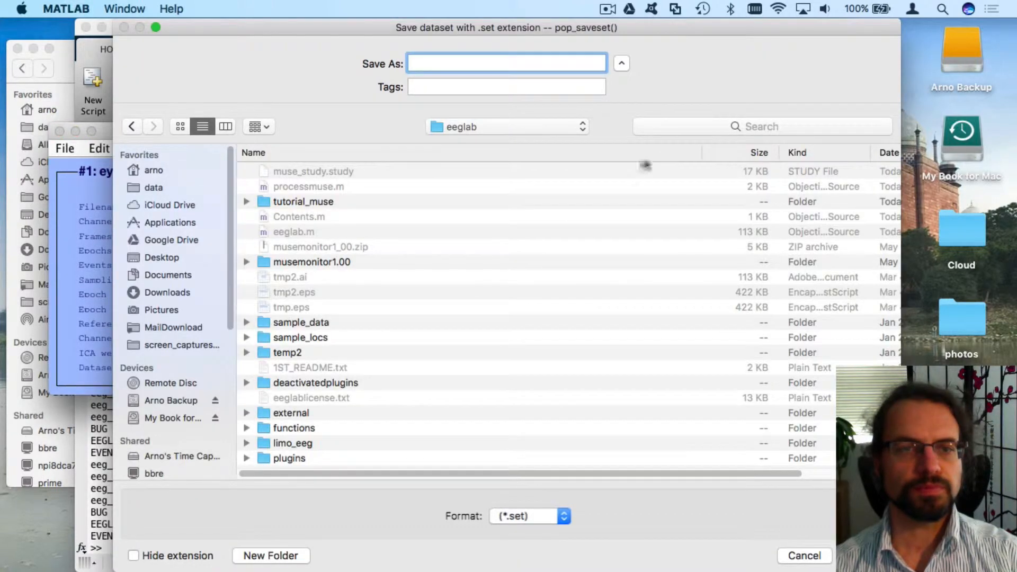
{"action": "double_click", "coordinate": [340, 200]}
{"action": "left_click", "coordinate": [320, 171]}
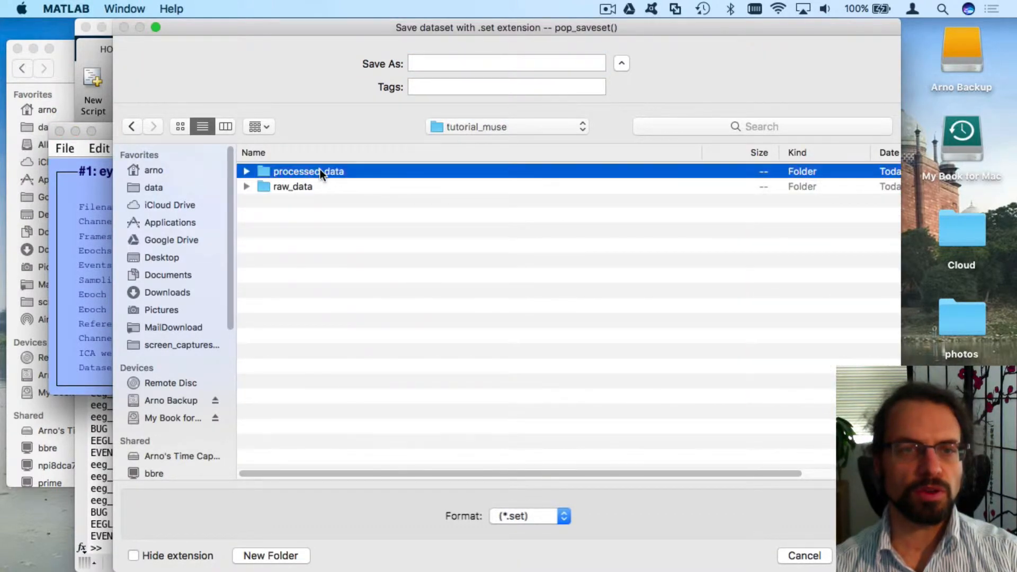
{"action": "double_click", "coordinate": [320, 171]}
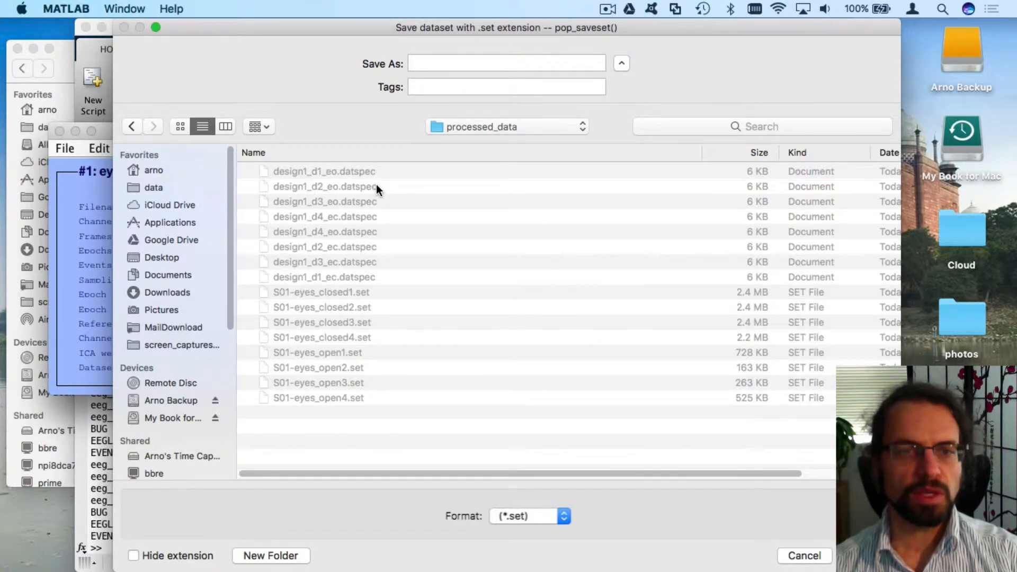
{"action": "left_click", "coordinate": [317, 292]}
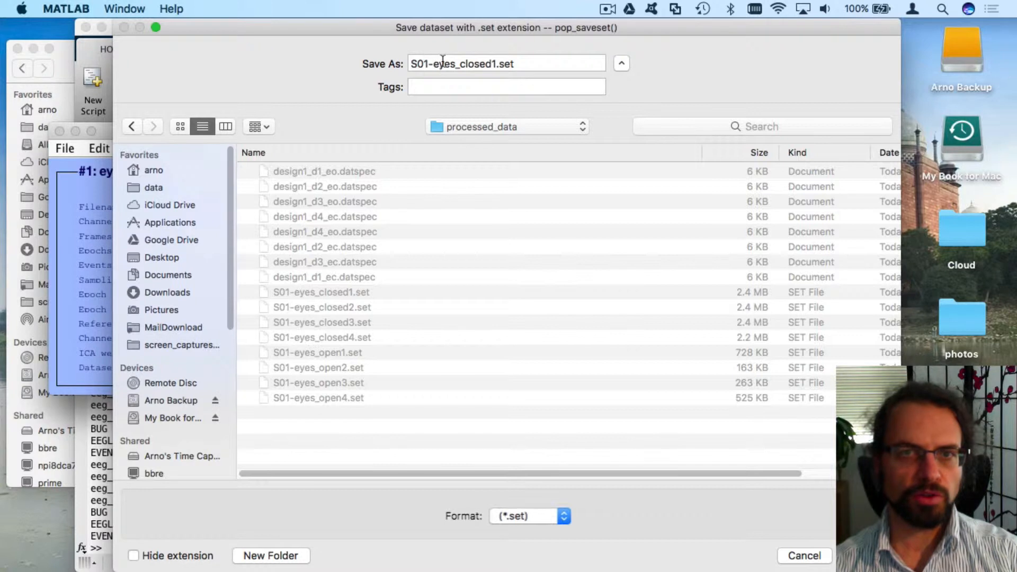
{"action": "left_click", "coordinate": [512, 64]}
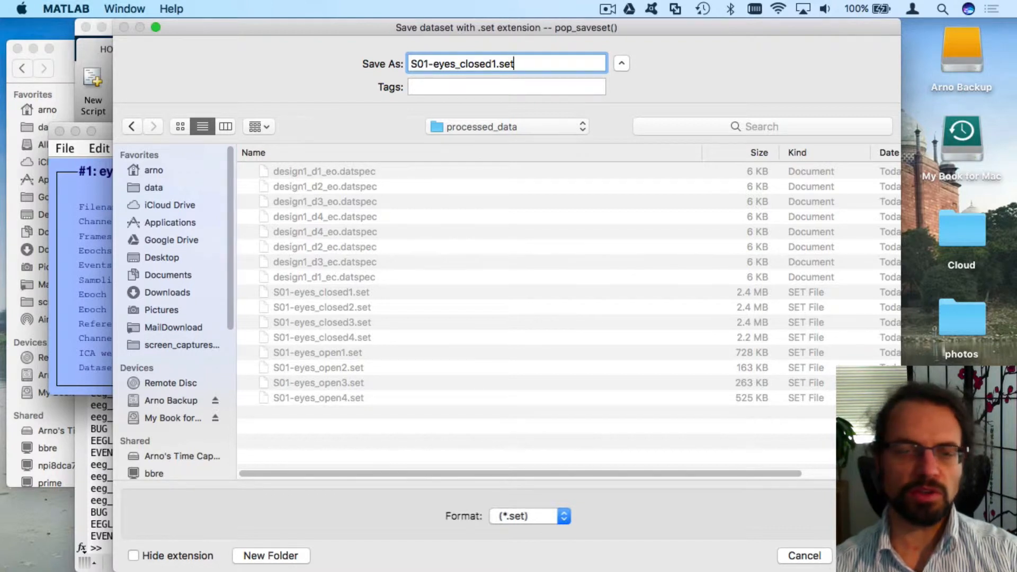
{"action": "left_click", "coordinate": [805, 556]}
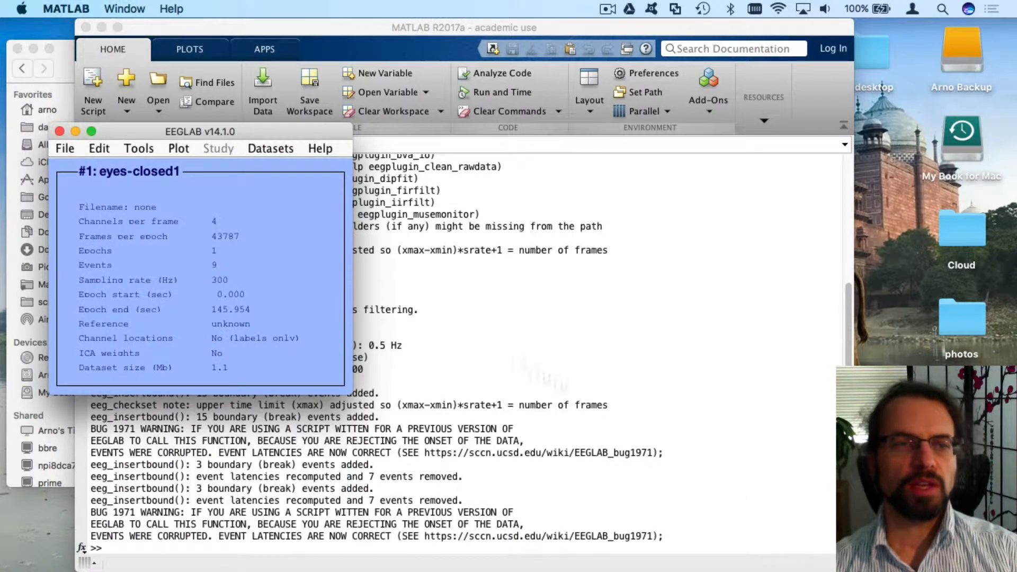
Delete the eight design1 .datspec files from processed_data
{"action": "left_click", "coordinate": [56, 61]}
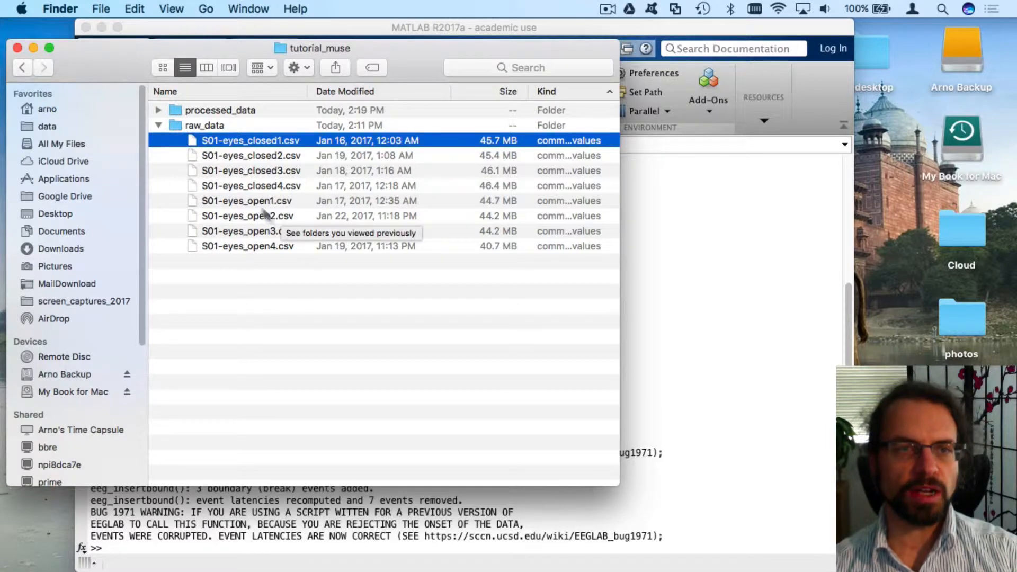
{"action": "left_click", "coordinate": [158, 109]}
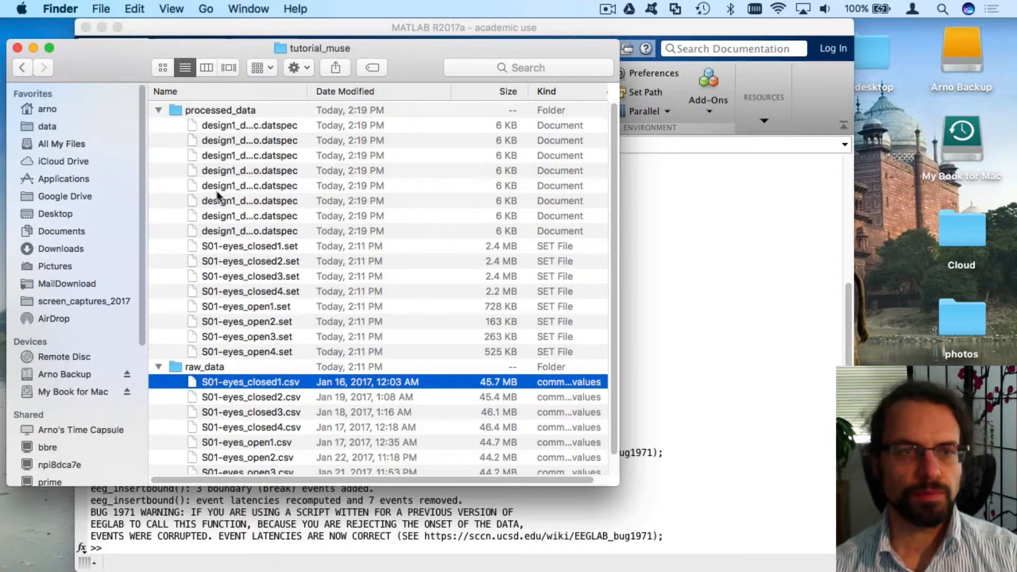
{"action": "left_click", "coordinate": [239, 231]}
{"action": "left_click", "coordinate": [285, 125], "text": "shift"}
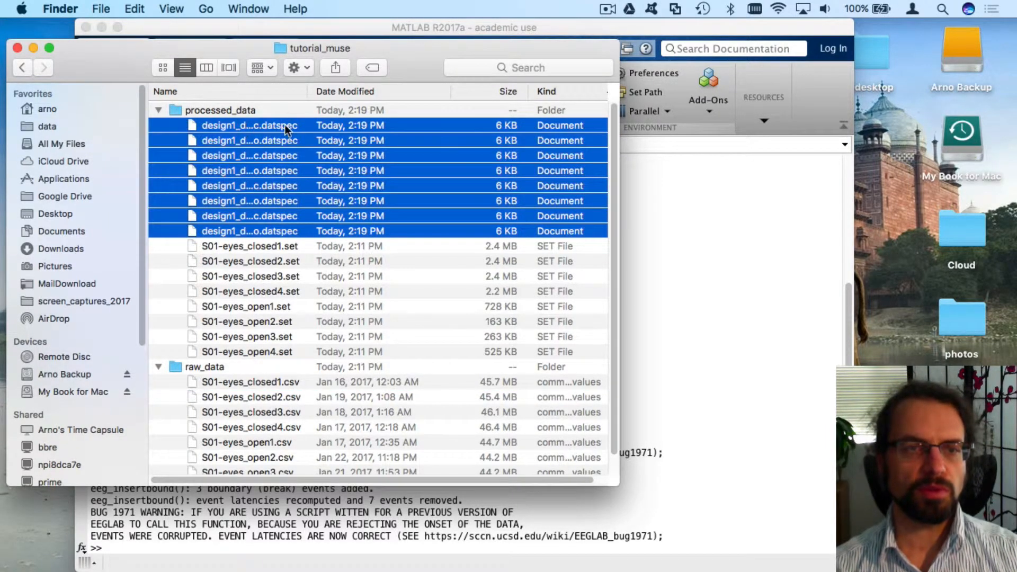
{"action": "key", "text": "super+BackSpace"}
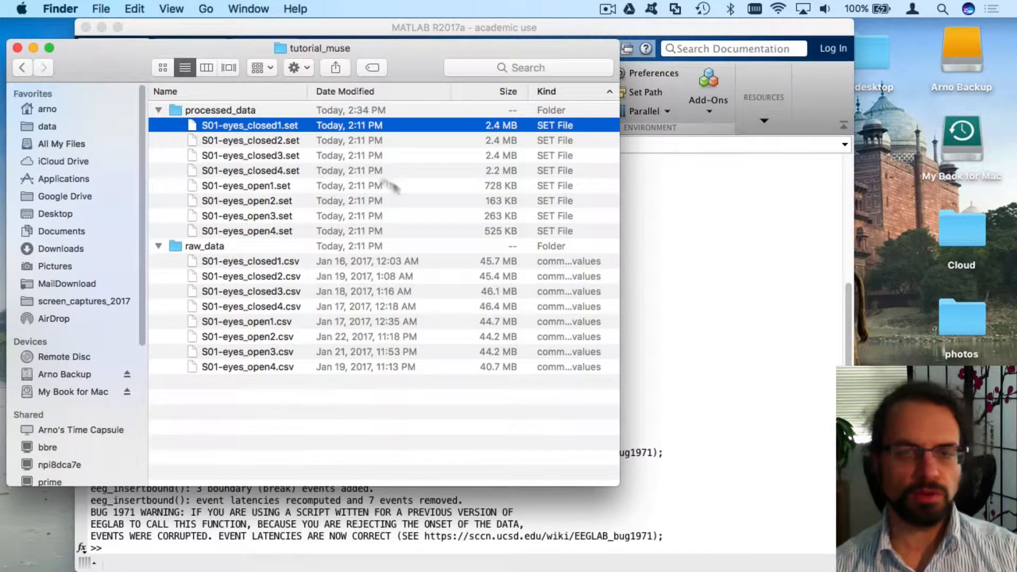
Widen Finder, check the eyes-closed and eyes-open .set files, and move the window to reveal EEGLAB
{"action": "left_click_drag", "start_coordinate": [621, 170], "coordinate": [839, 171]}
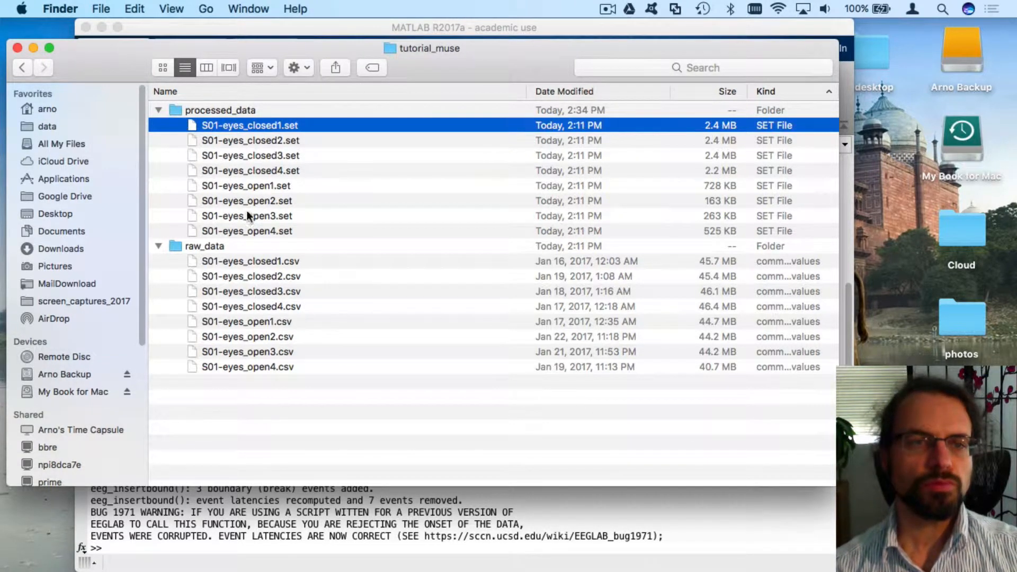
{"action": "right_click", "coordinate": [252, 173]}
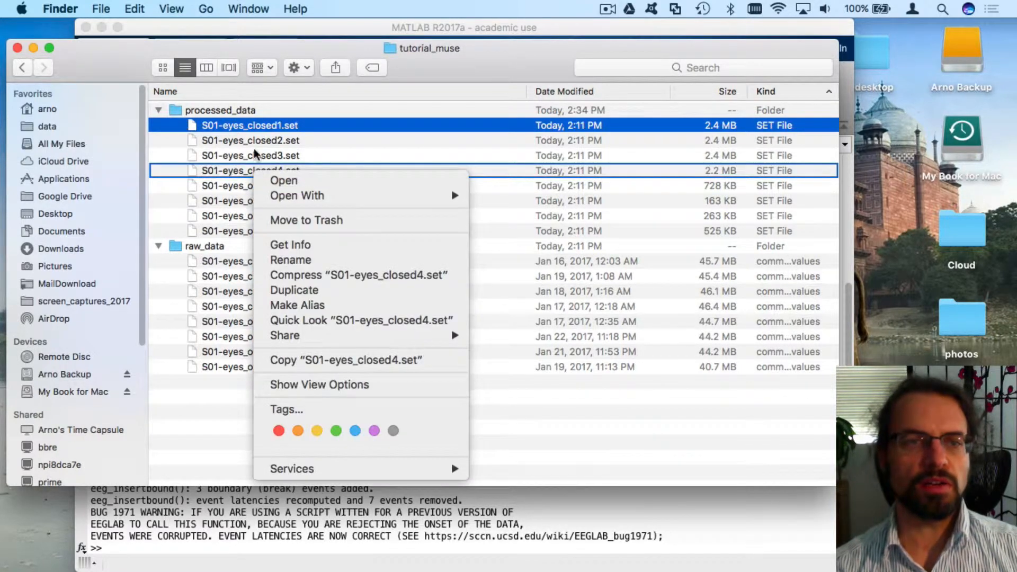
{"action": "left_click", "coordinate": [253, 156]}
{"action": "left_click", "coordinate": [243, 168]}
{"action": "left_click", "coordinate": [248, 123], "text": "shift"}
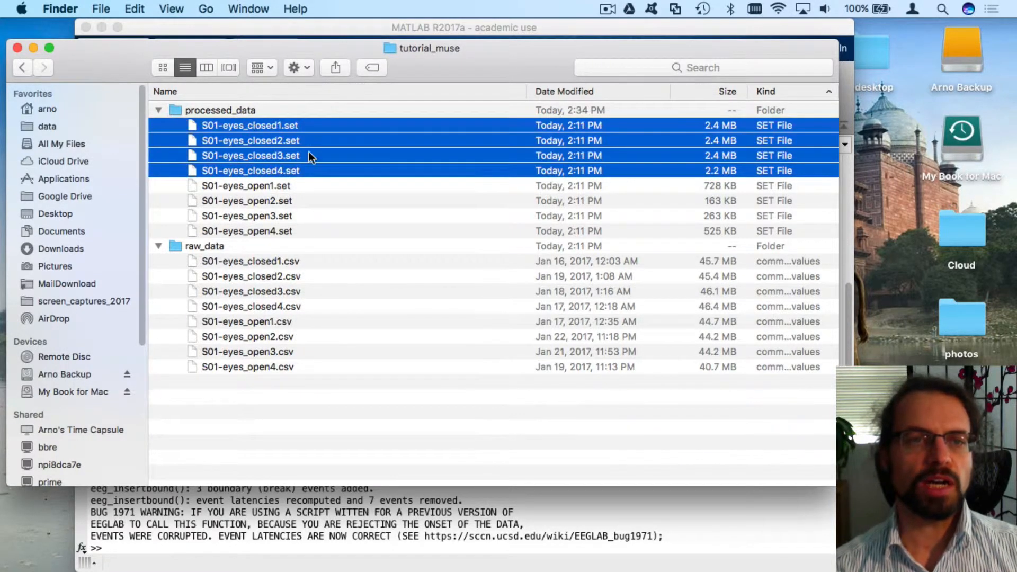
{"action": "left_click", "coordinate": [284, 186]}
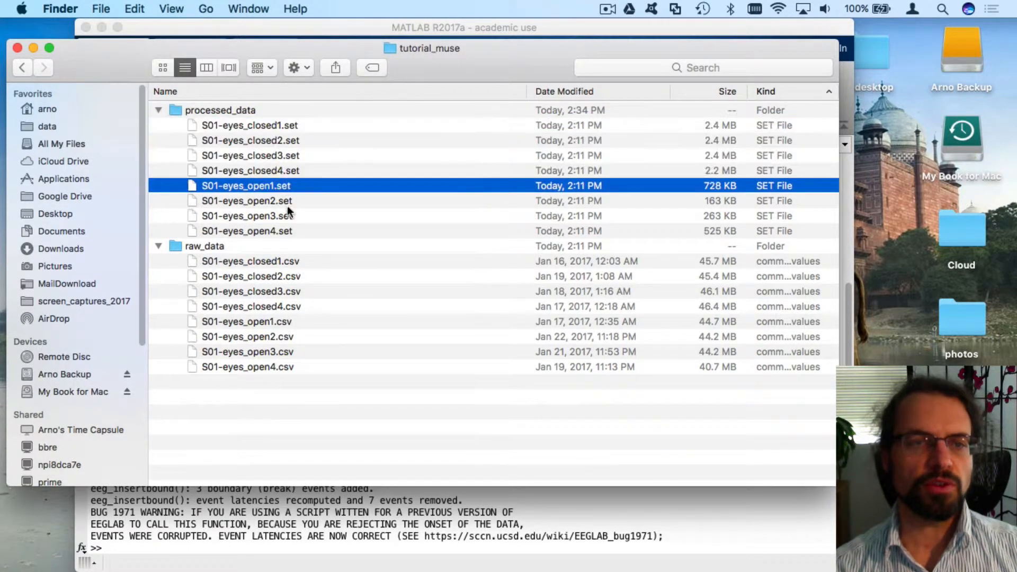
{"action": "left_click", "coordinate": [297, 230], "text": "shift"}
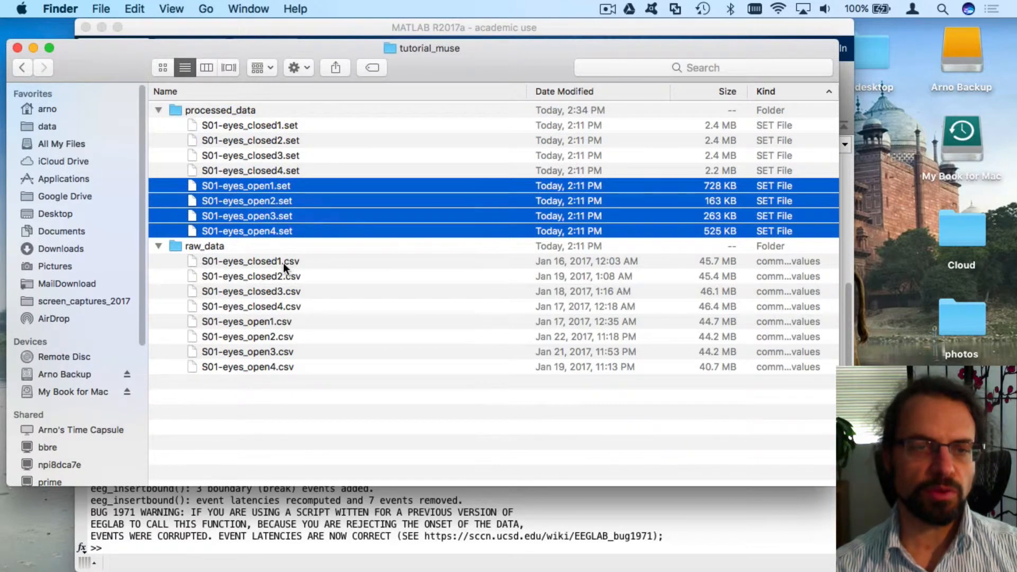
{"action": "left_click", "coordinate": [285, 125]}
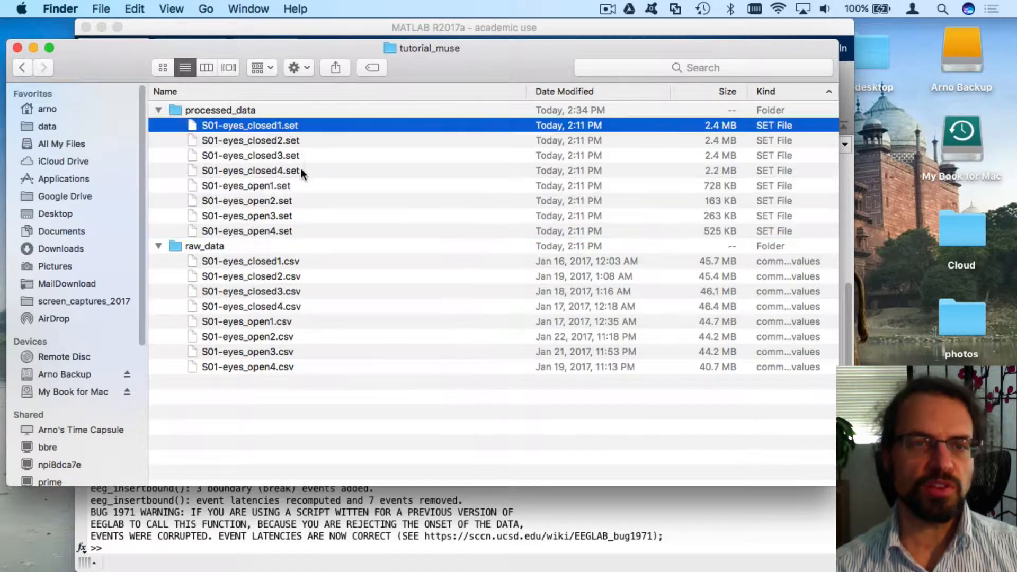
{"action": "left_click", "coordinate": [298, 171], "text": "shift"}
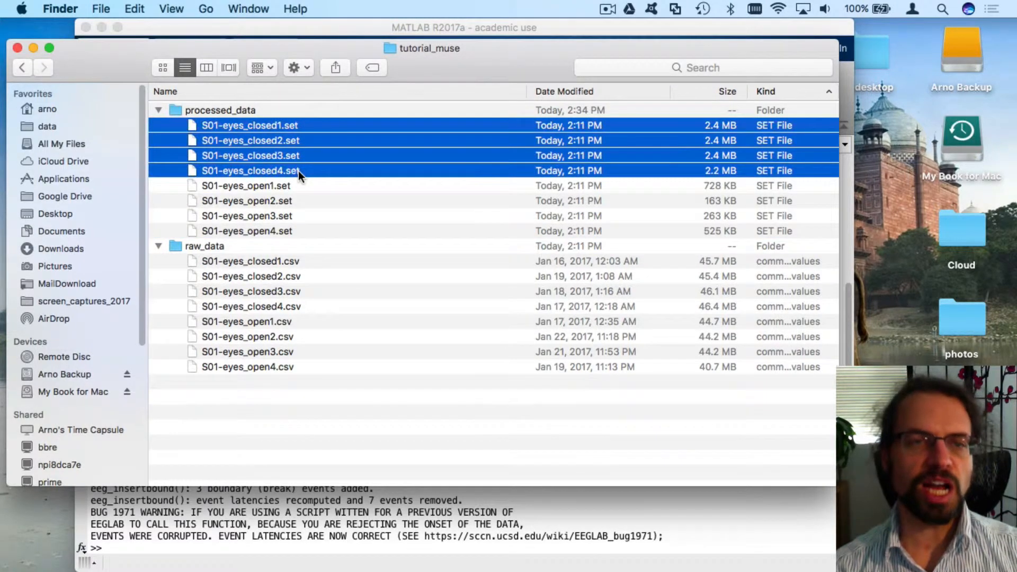
{"action": "left_click_drag", "start_coordinate": [298, 42], "coordinate": [424, 11]}
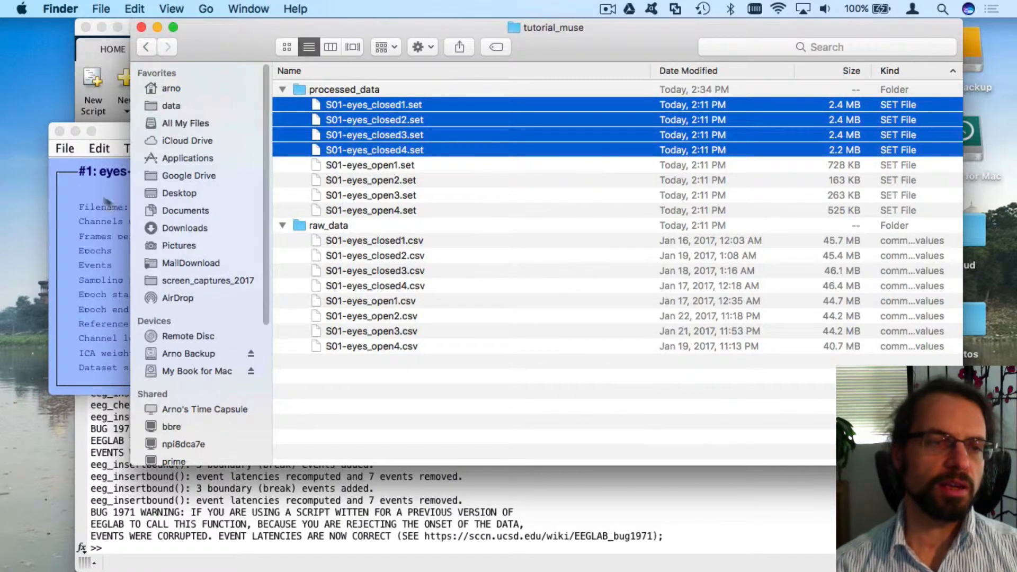
Delete dataset 1 from memory, then clear the study and all data
{"action": "left_click", "coordinate": [75, 179]}
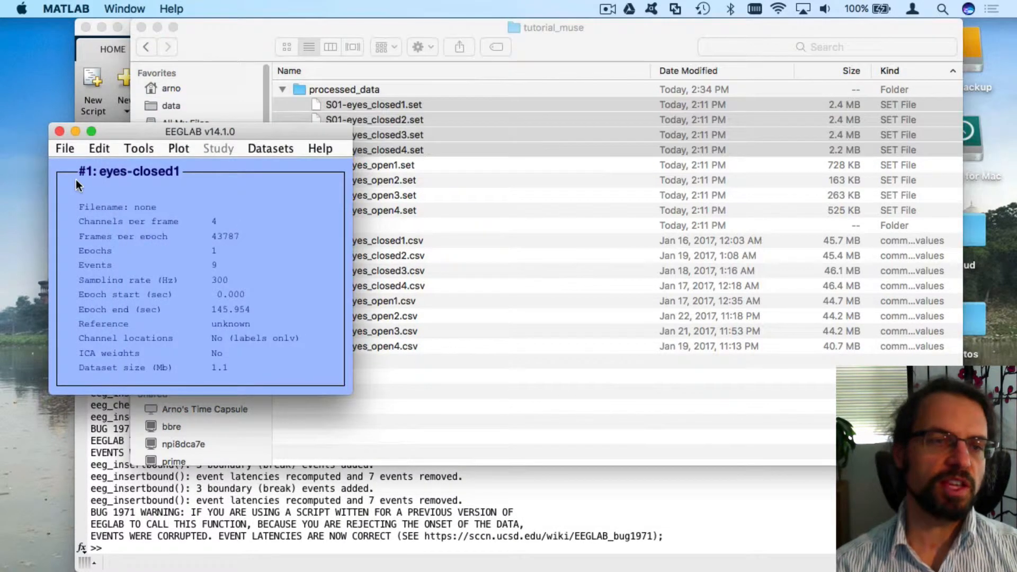
{"action": "left_click", "coordinate": [66, 149]}
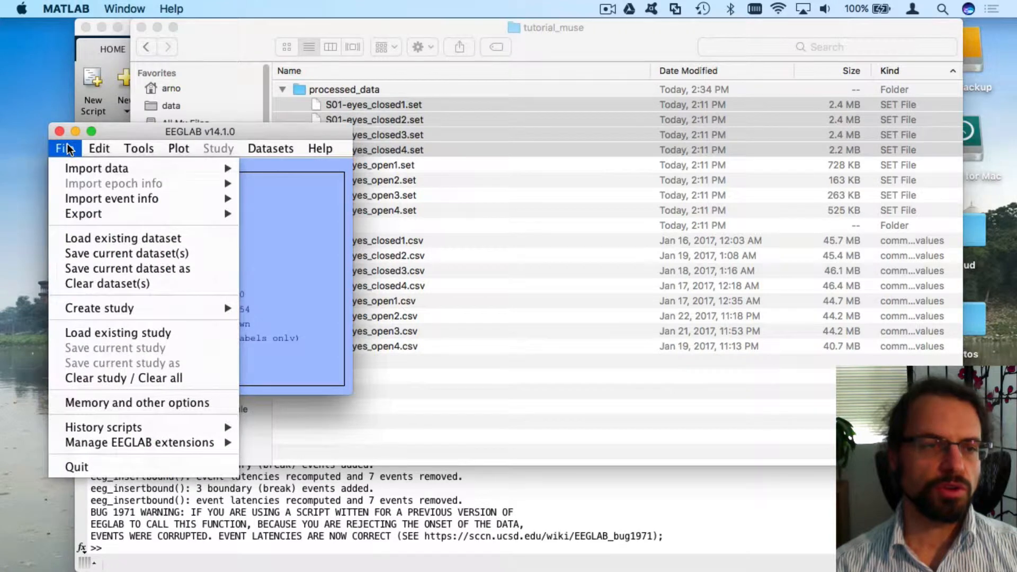
{"action": "left_click", "coordinate": [127, 285]}
{"action": "left_click", "coordinate": [588, 340]}
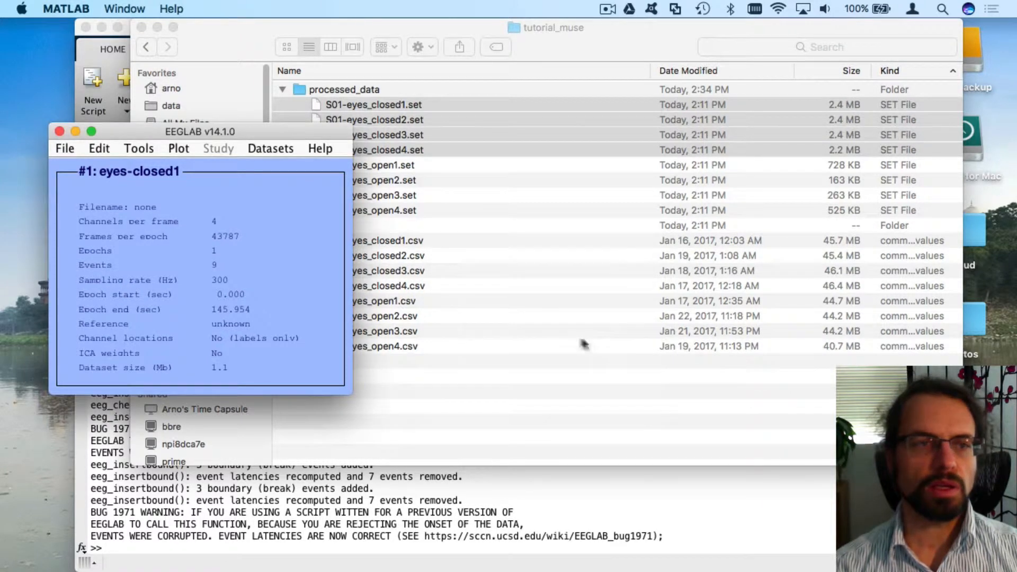
{"action": "left_click", "coordinate": [66, 149]}
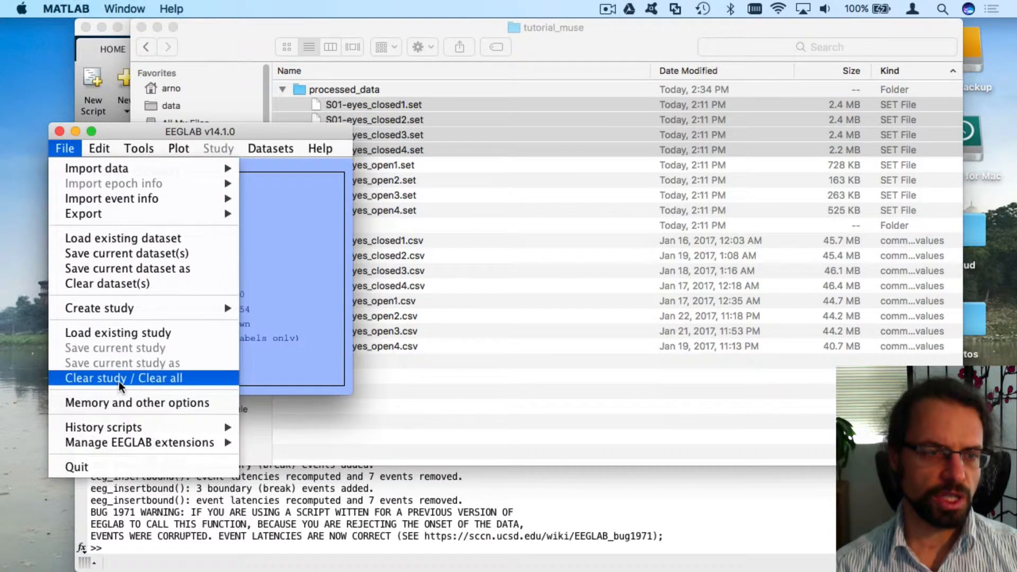
{"action": "left_click", "coordinate": [123, 378]}
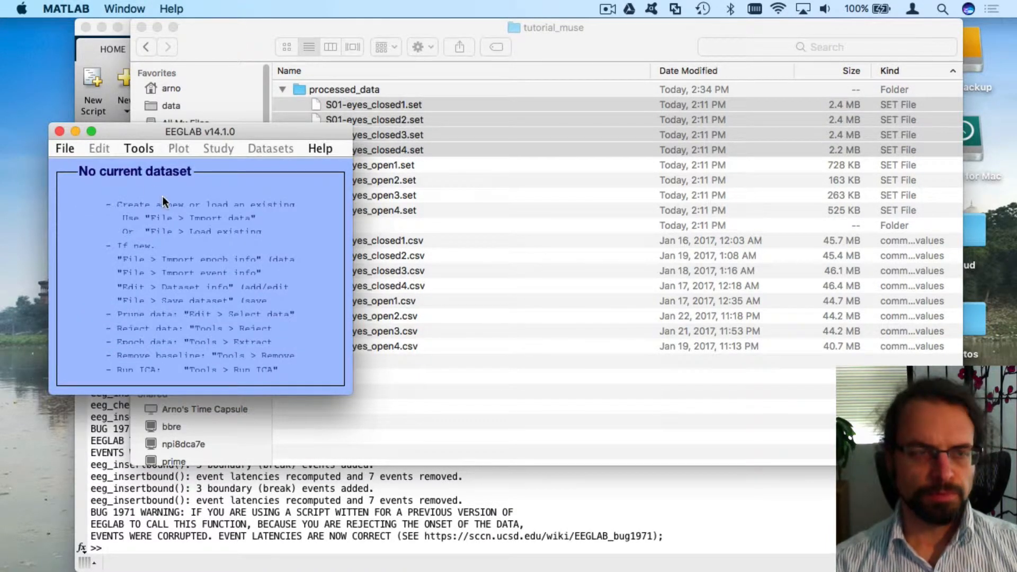
Start loading existing datasets and select the eight .set files in processed_data
{"action": "left_click", "coordinate": [62, 150]}
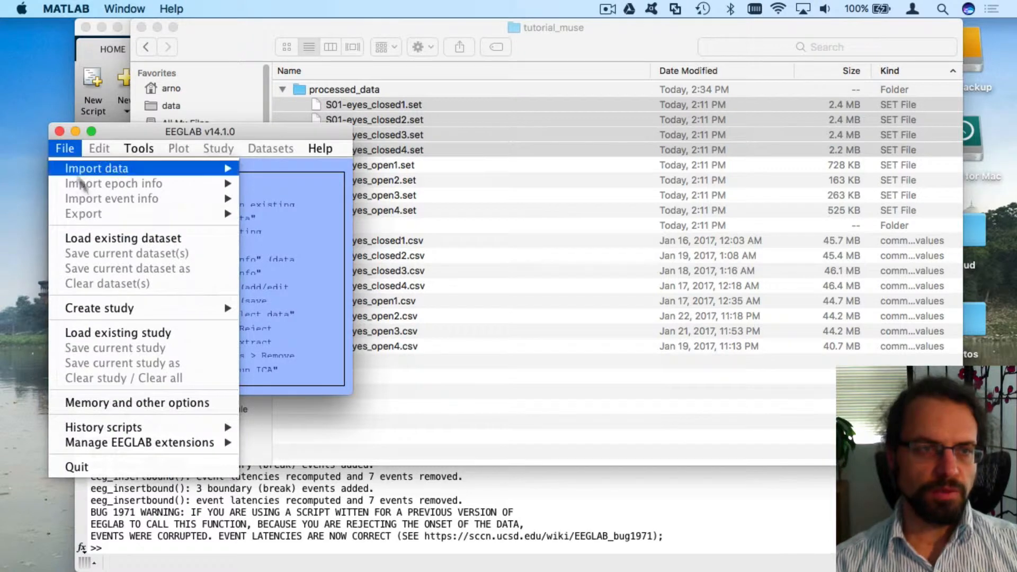
{"action": "left_click", "coordinate": [119, 237]}
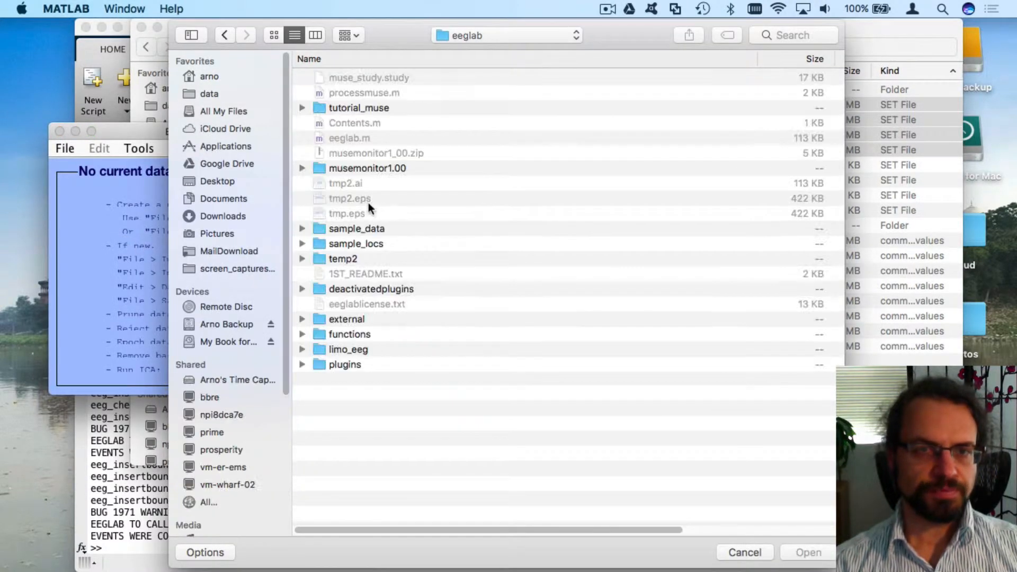
{"action": "double_click", "coordinate": [365, 104]}
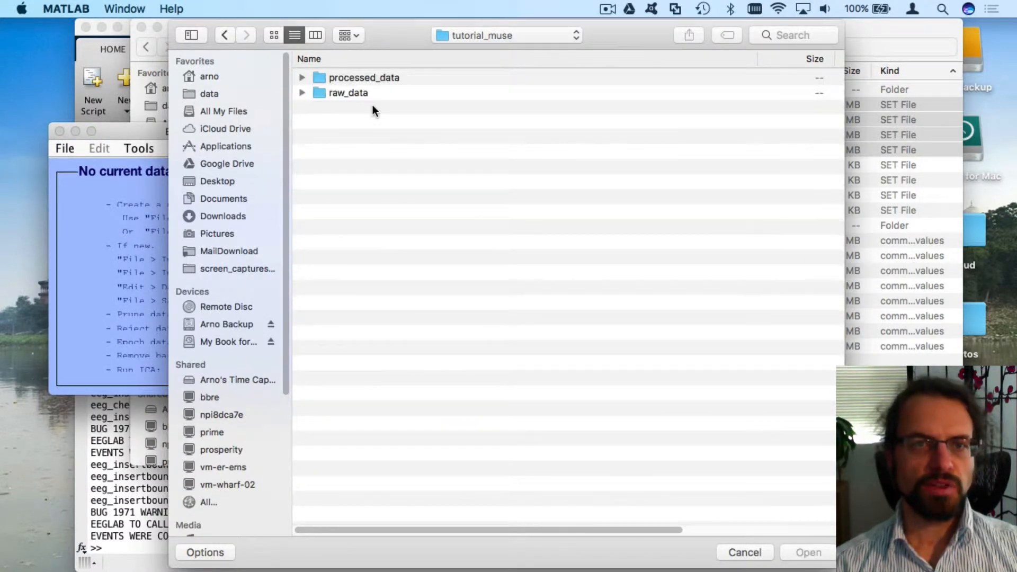
{"action": "double_click", "coordinate": [370, 74]}
{"action": "left_click", "coordinate": [370, 74]}
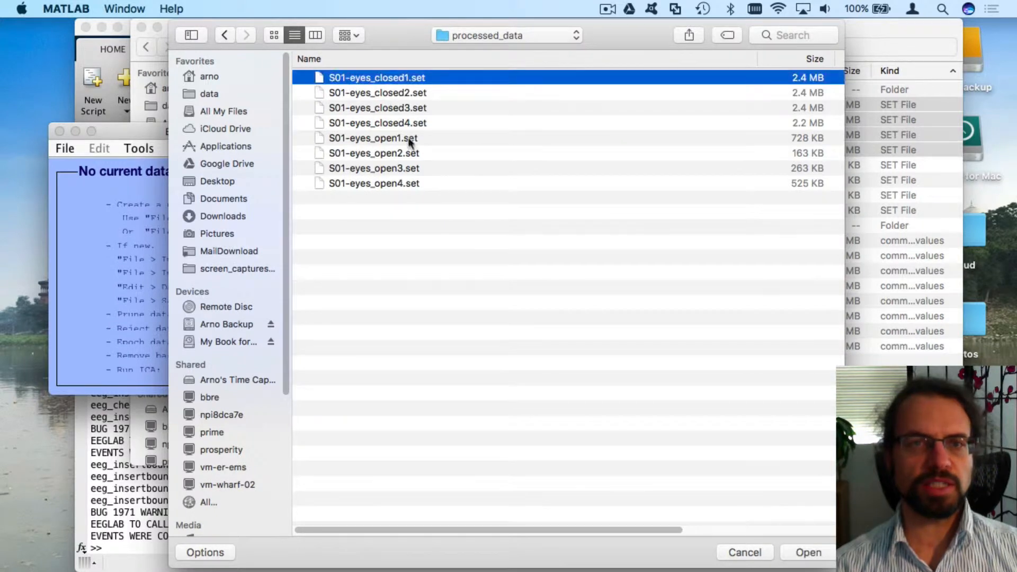
{"action": "left_click", "coordinate": [411, 185], "text": "shift"}
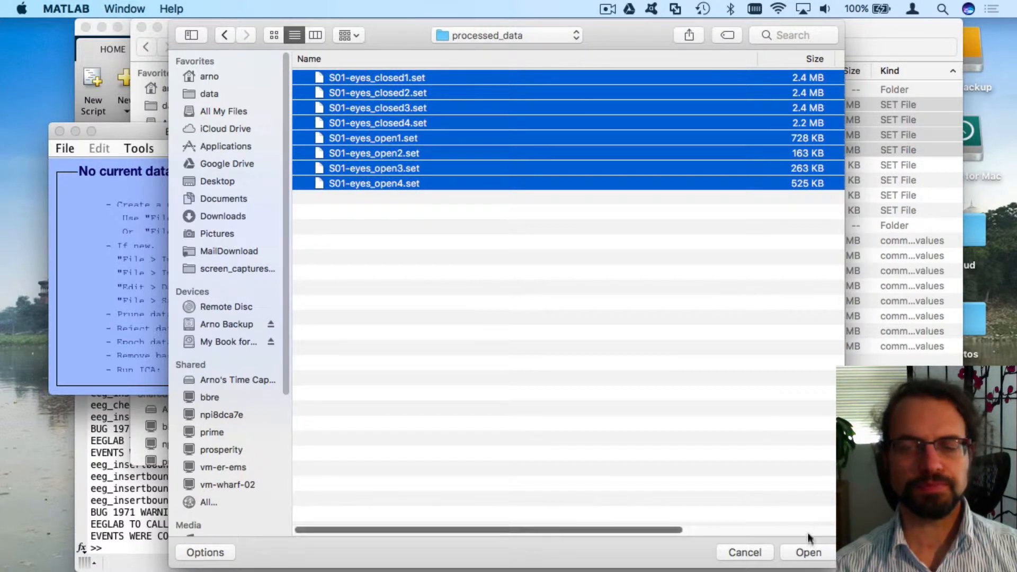
Reselect all eight S01-eyes .set files via tutorial_muse, load them, and list the datasets
{"action": "left_click", "coordinate": [527, 35]}
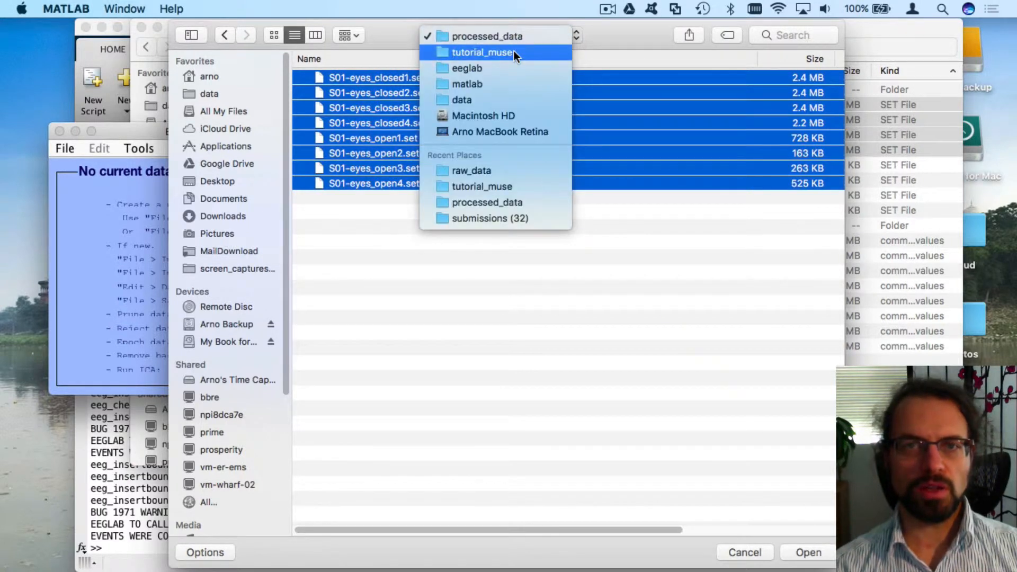
{"action": "left_click", "coordinate": [514, 51]}
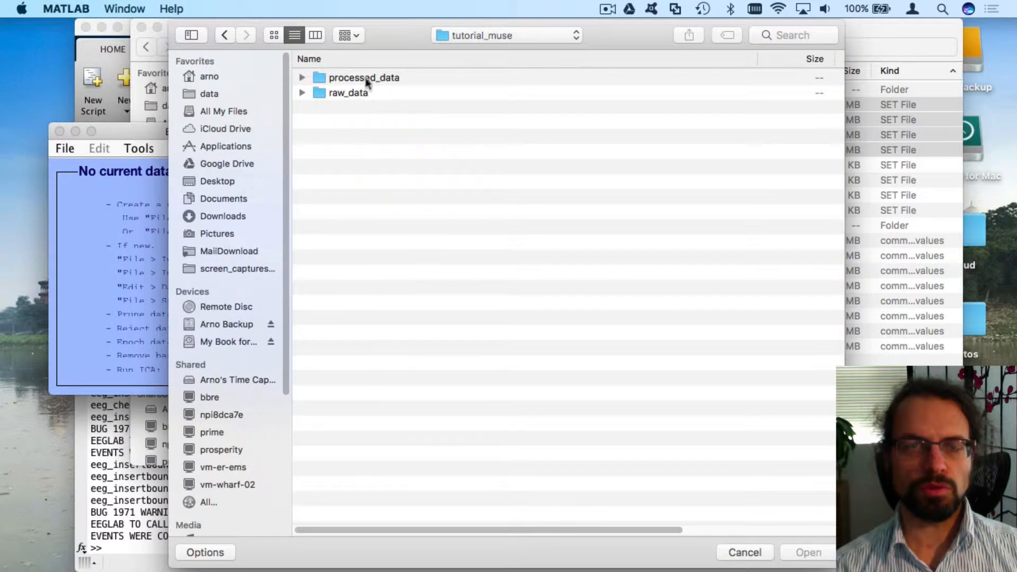
{"action": "left_click", "coordinate": [302, 93]}
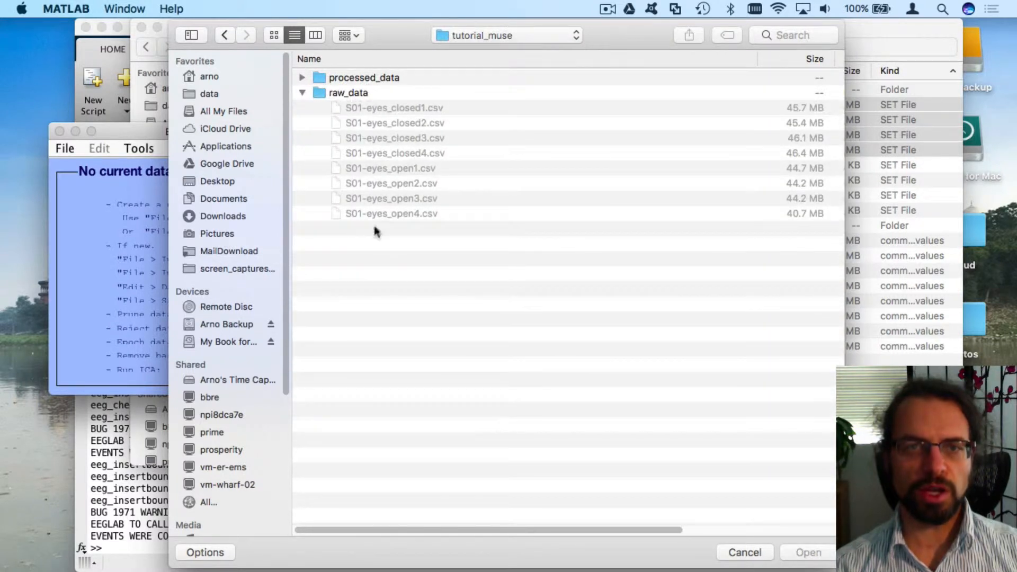
{"action": "left_click", "coordinate": [303, 78]}
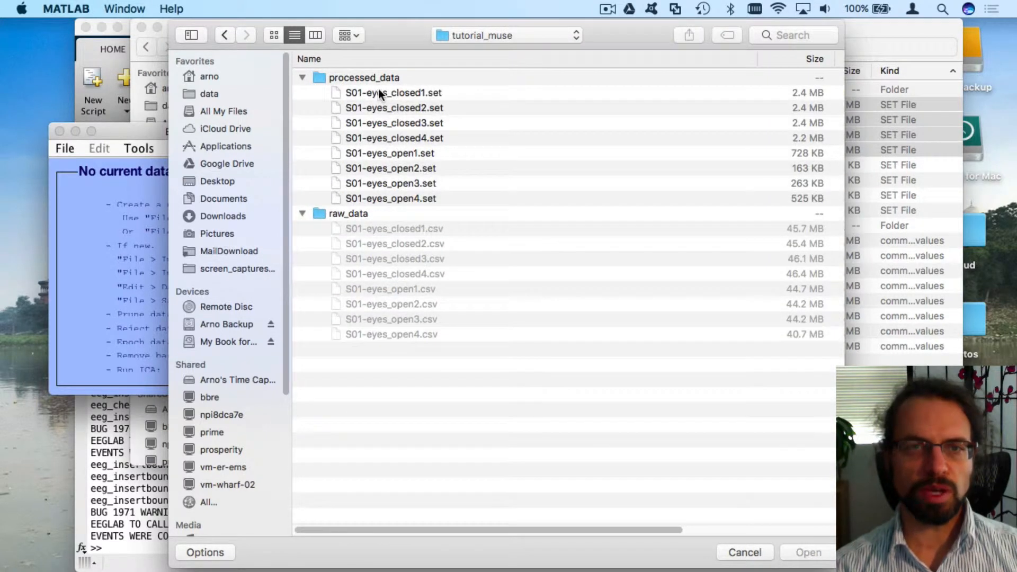
{"action": "left_click", "coordinate": [377, 93]}
{"action": "left_click", "coordinate": [418, 199], "text": "shift"}
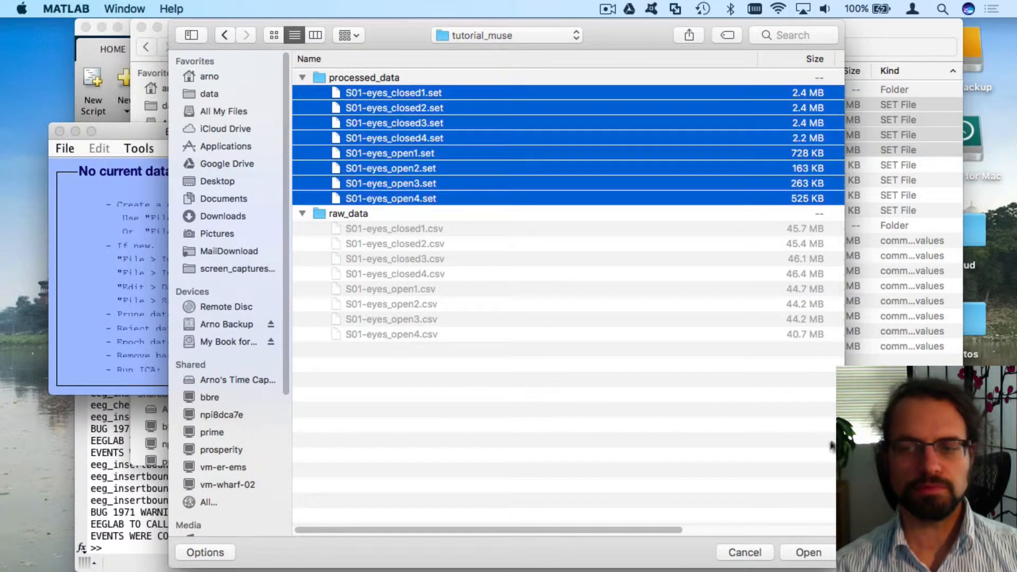
{"action": "left_click", "coordinate": [808, 552]}
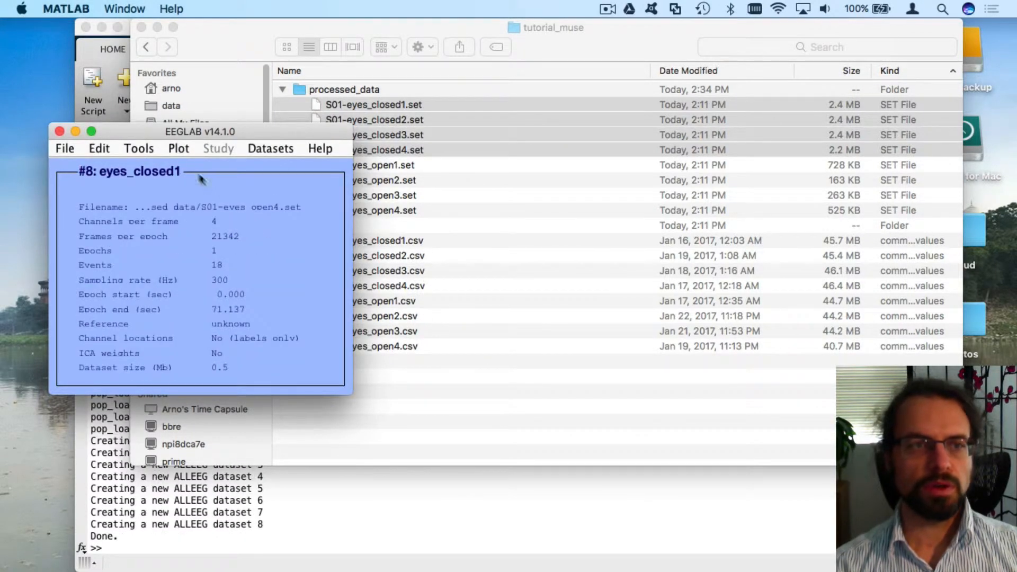
{"action": "left_click", "coordinate": [267, 149]}
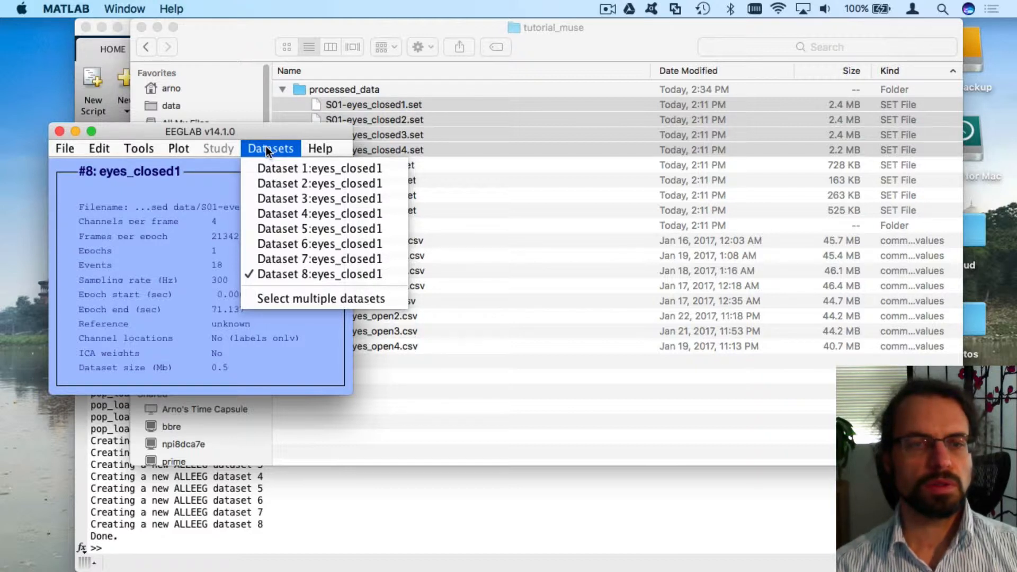
{"action": "left_click", "coordinate": [266, 147]}
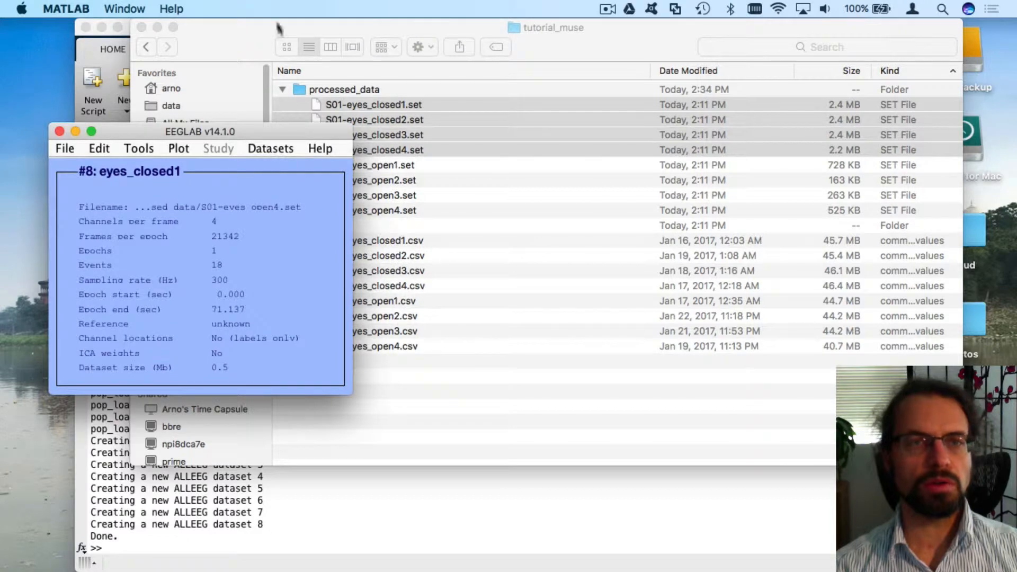
{"action": "mouse_move", "coordinate": [228, 20]}
{"action": "left_mouse_down"}
{"action": "mouse_move", "coordinate": [540, 16]}
{"action": "mouse_move", "coordinate": [248, 22]}
{"action": "left_mouse_up"}
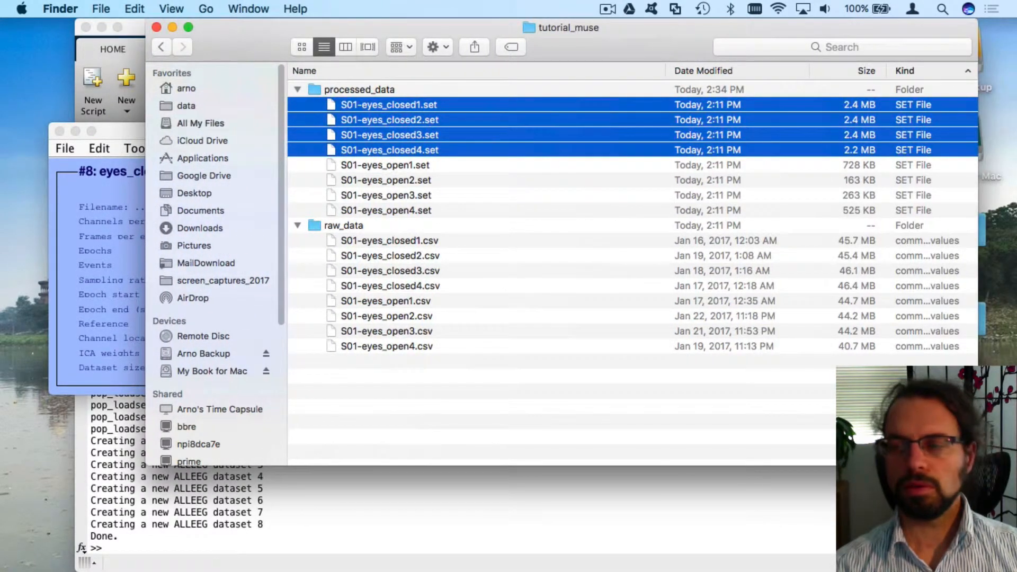
{"action": "left_click", "coordinate": [92, 204]}
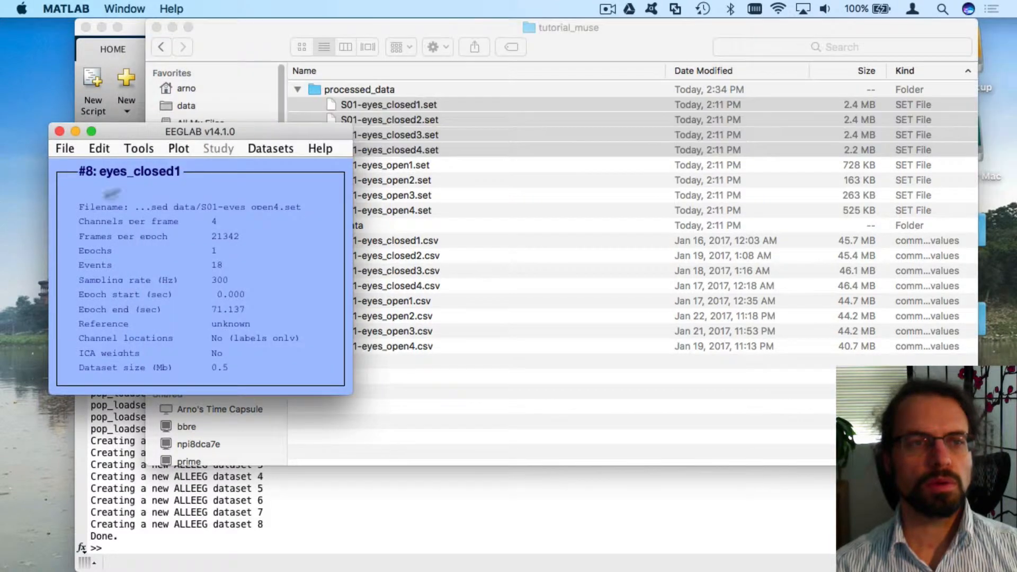
{"action": "left_click", "coordinate": [274, 148]}
{"action": "left_click", "coordinate": [267, 148]}
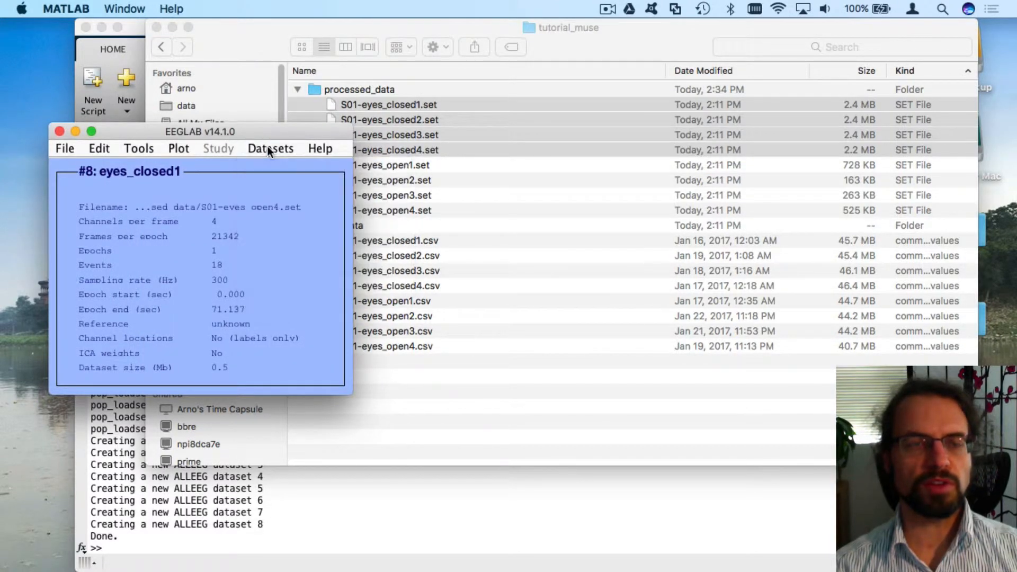
{"action": "left_click", "coordinate": [266, 148]}
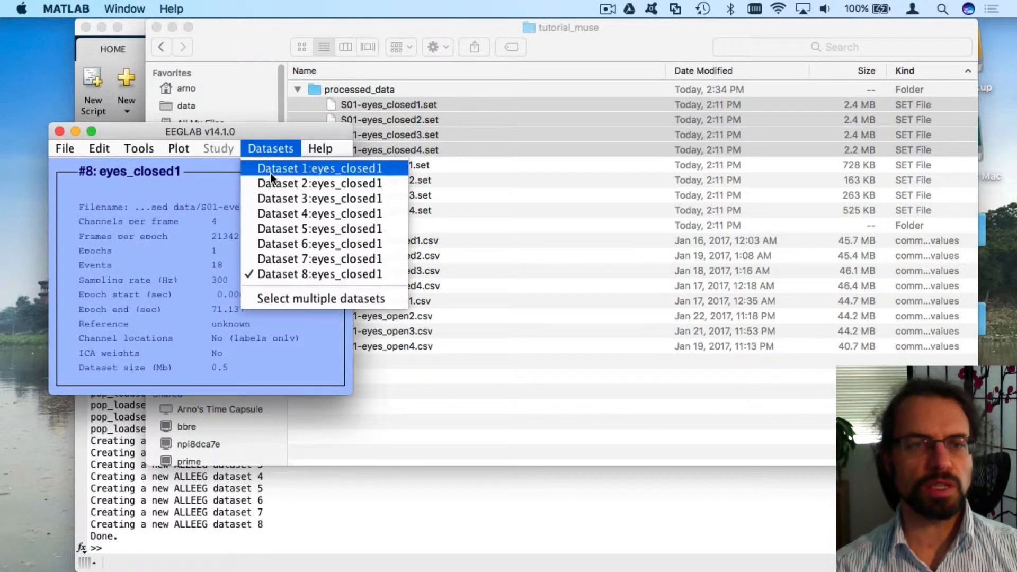
{"action": "left_click", "coordinate": [266, 149]}
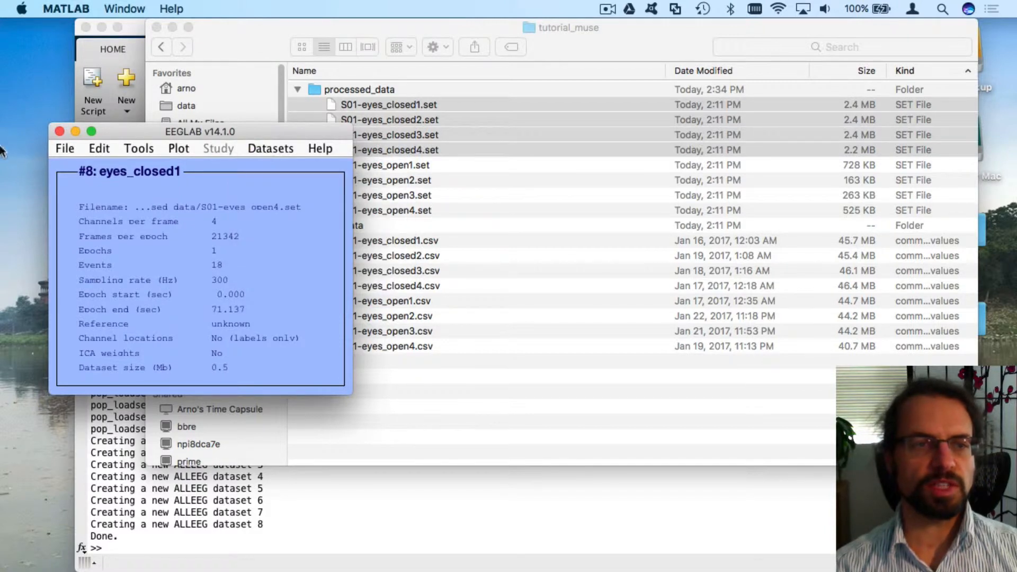
{"action": "left_click", "coordinate": [63, 149]}
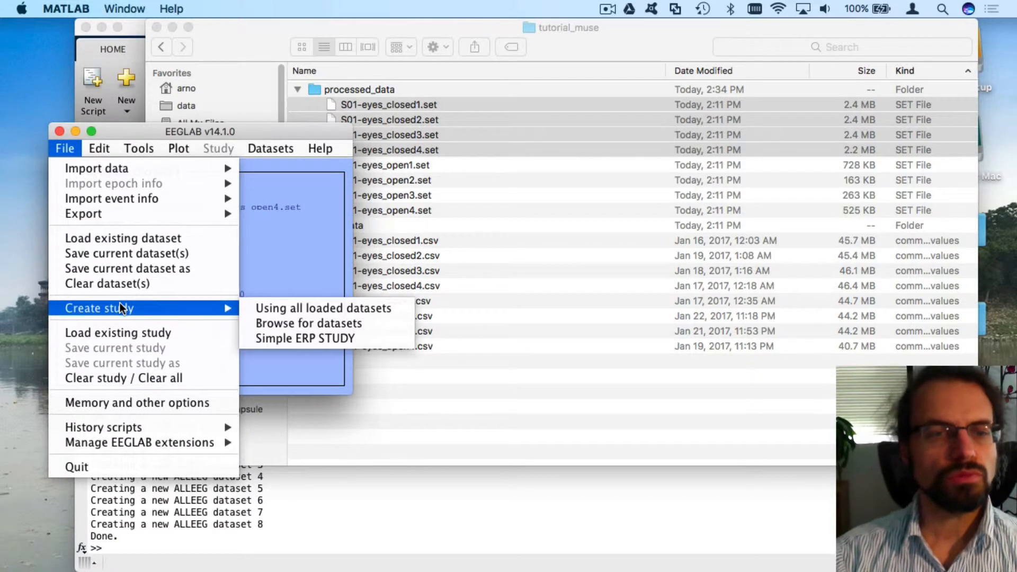
Create a study from all eight loaded datasets, dismissing the memory warning
{"action": "mouse_move", "coordinate": [204, 307]}
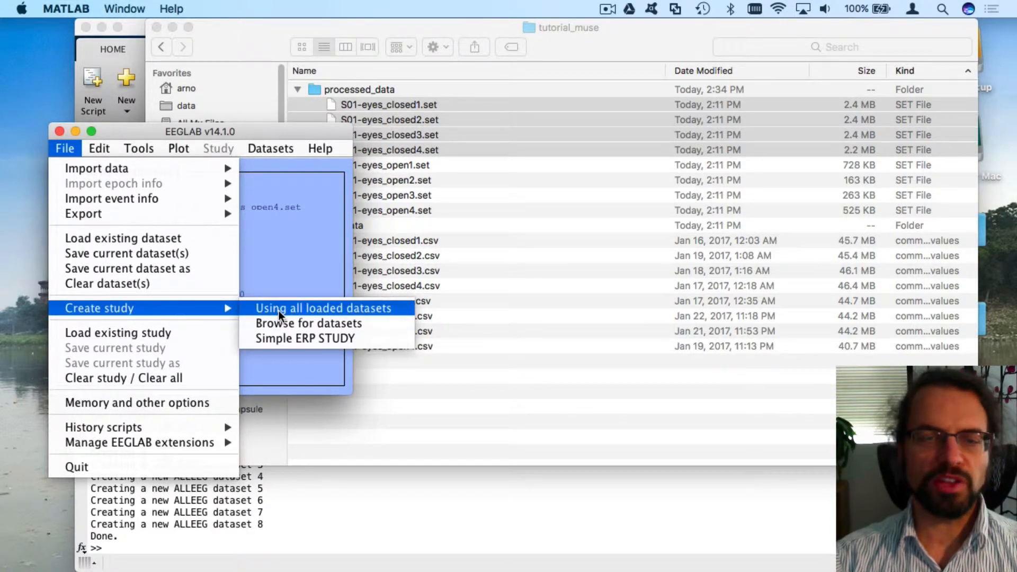
{"action": "left_click", "coordinate": [174, 23]}
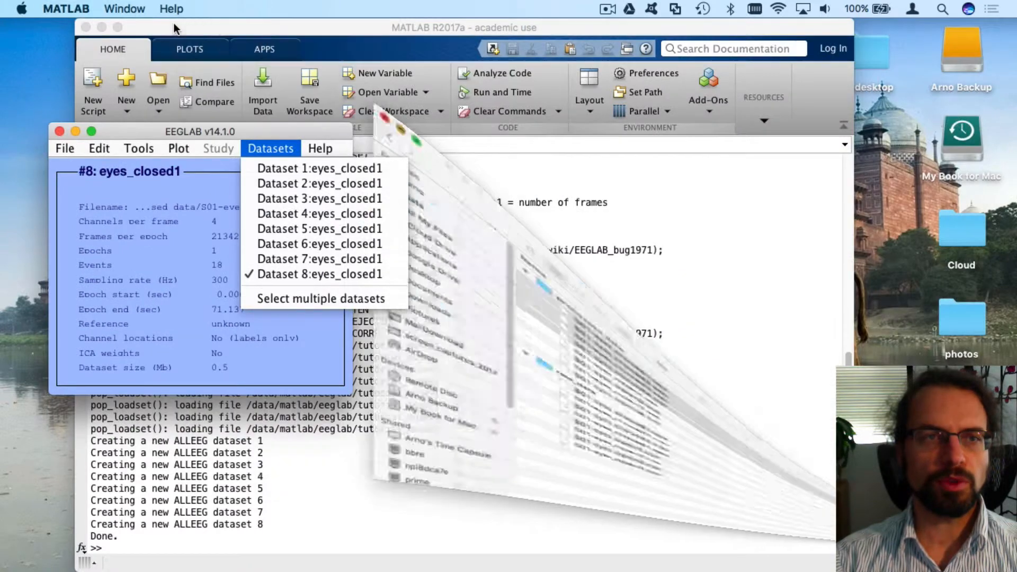
{"action": "left_click", "coordinate": [63, 149]}
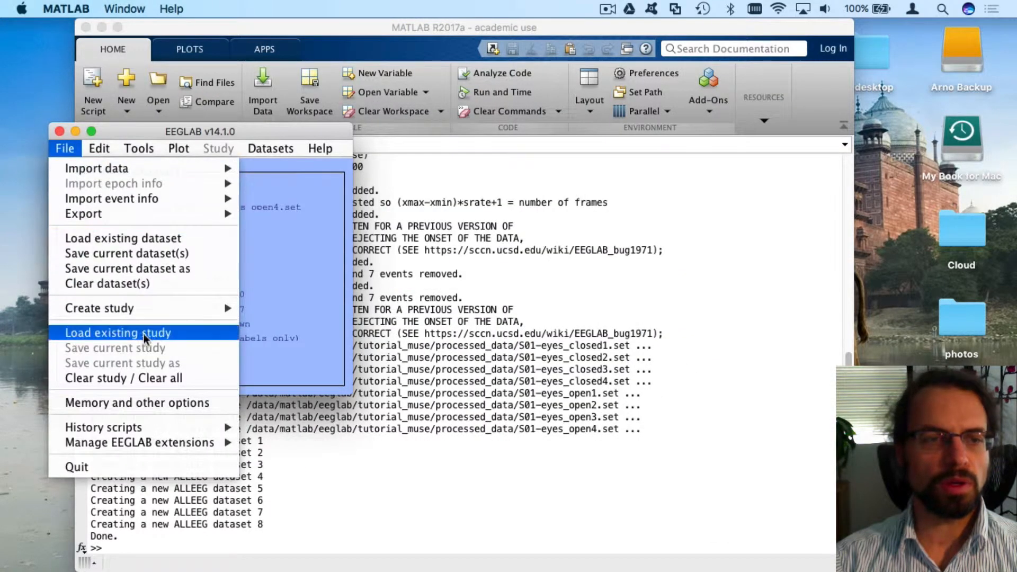
{"action": "mouse_move", "coordinate": [135, 311]}
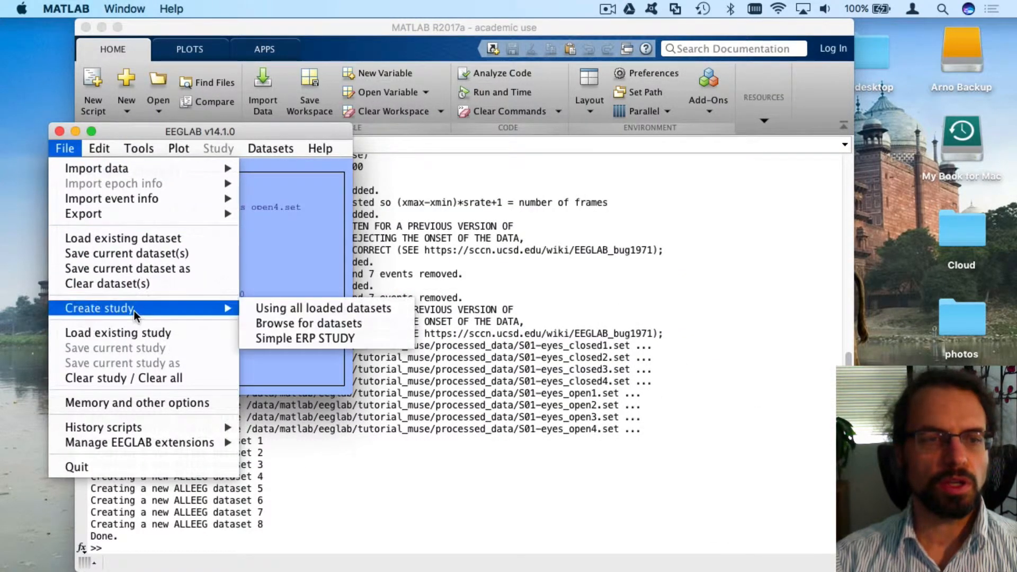
{"action": "left_click", "coordinate": [317, 312]}
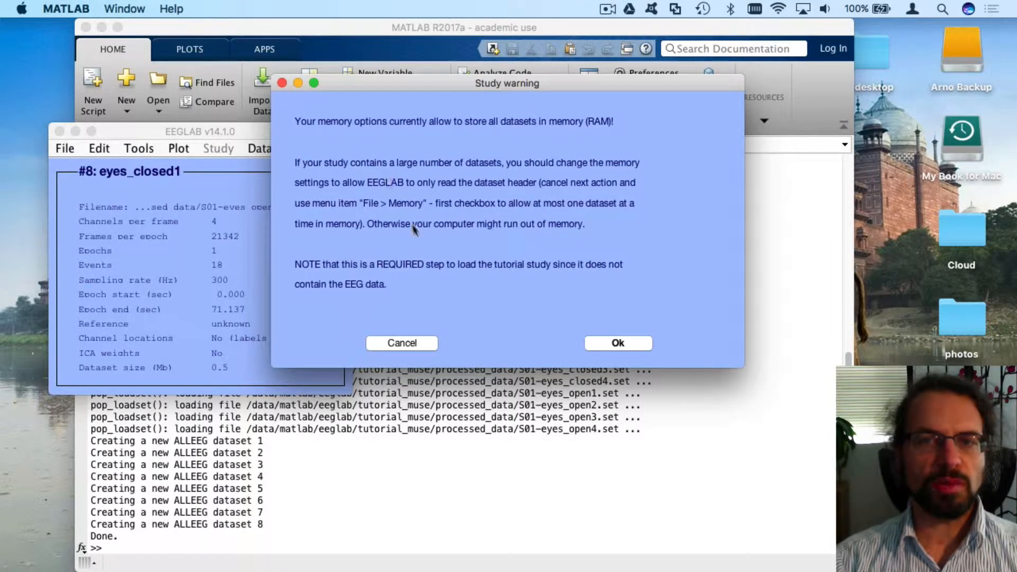
{"action": "left_click", "coordinate": [411, 343]}
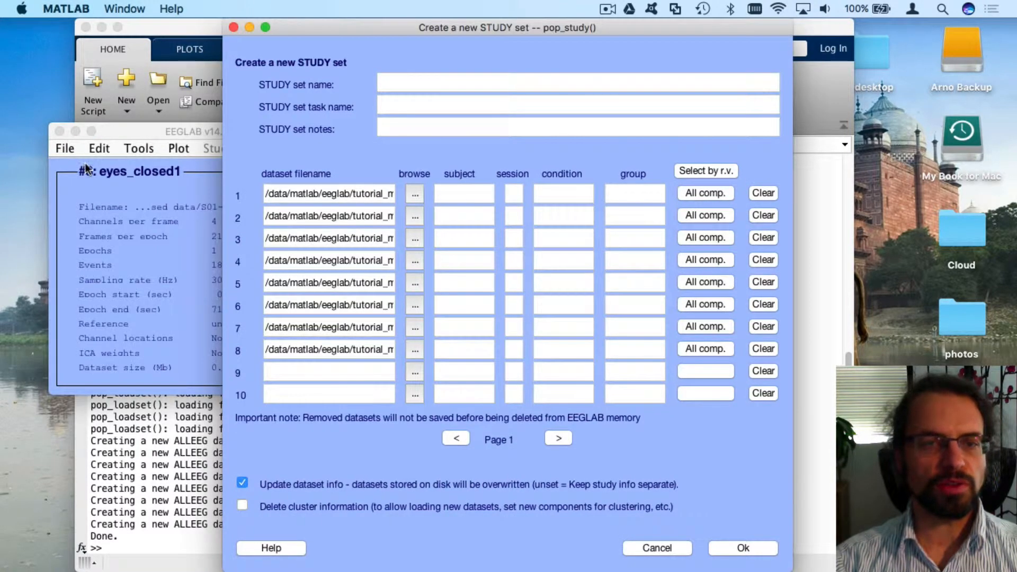
Check the full file names of datasets 1–7 in the STUDY form to tell conditions apart
{"action": "left_click_drag", "start_coordinate": [191, 131], "coordinate": [152, 134]}
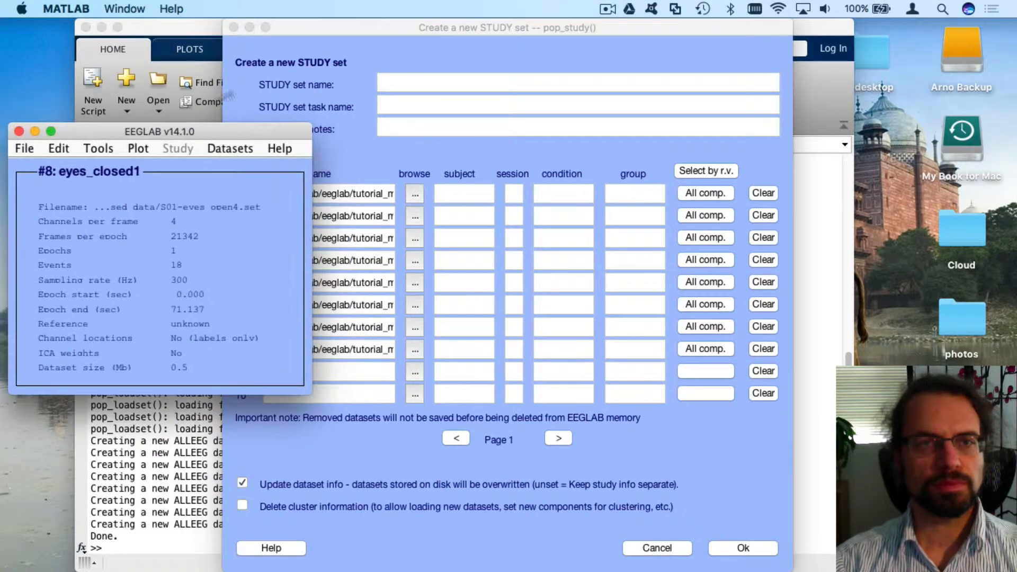
{"action": "left_click", "coordinate": [318, 26]}
{"action": "left_click", "coordinate": [482, 192]}
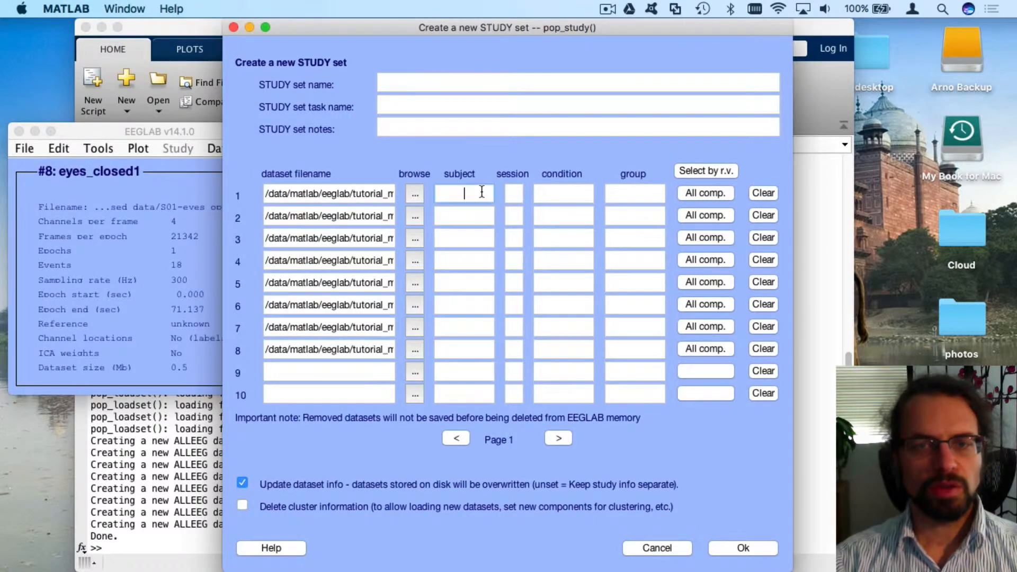
{"action": "left_click_drag", "start_coordinate": [374, 194], "coordinate": [431, 192]}
{"action": "key", "text": "Tab"}
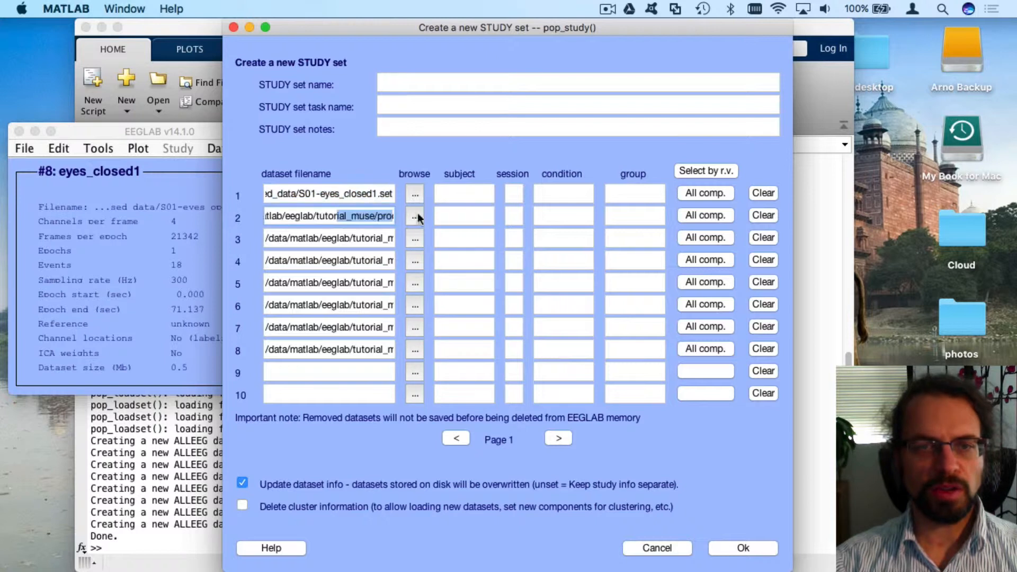
{"action": "key", "text": "Tab"}
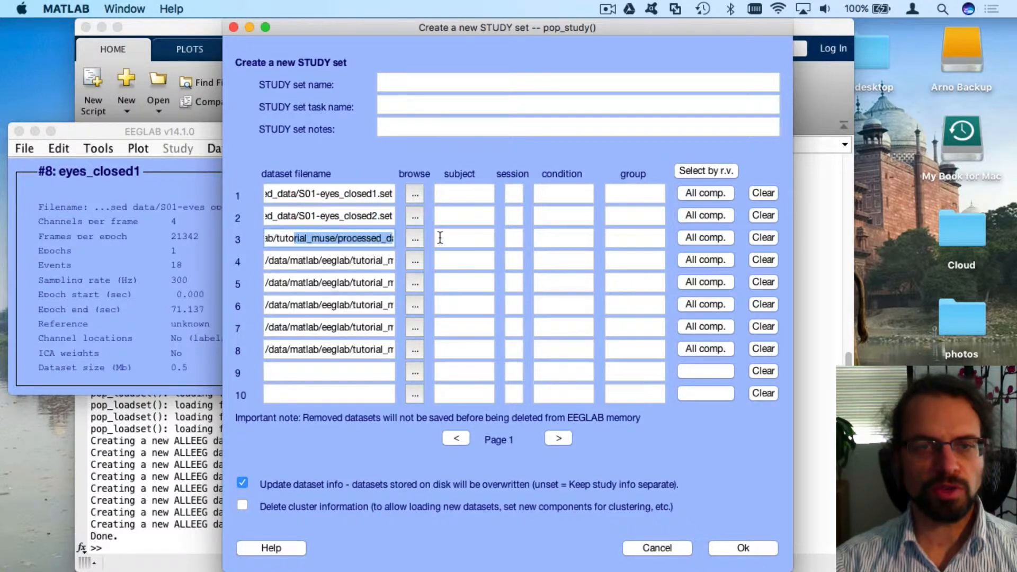
{"action": "key", "text": "Tab"}
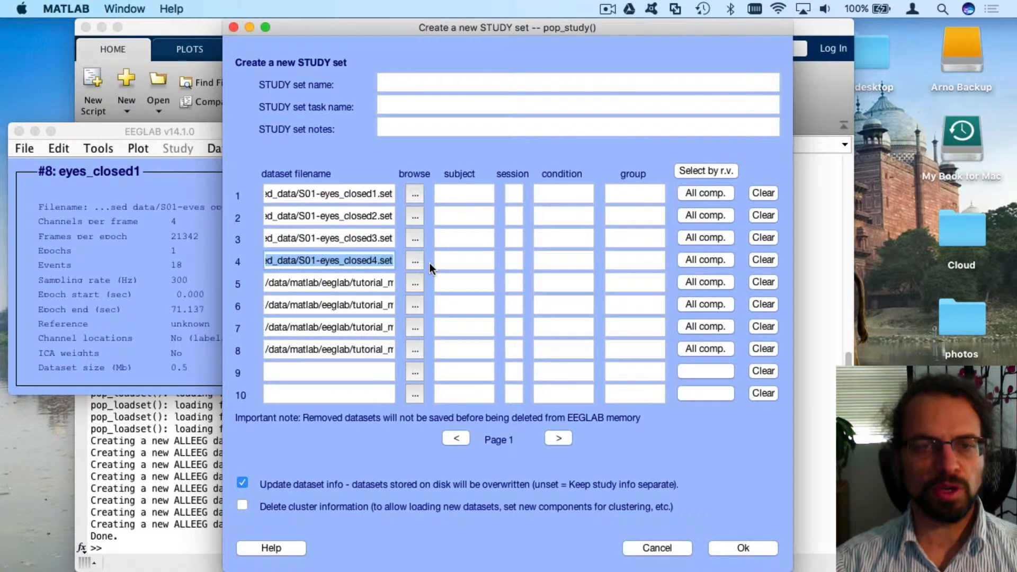
{"action": "key", "text": "Tab"}
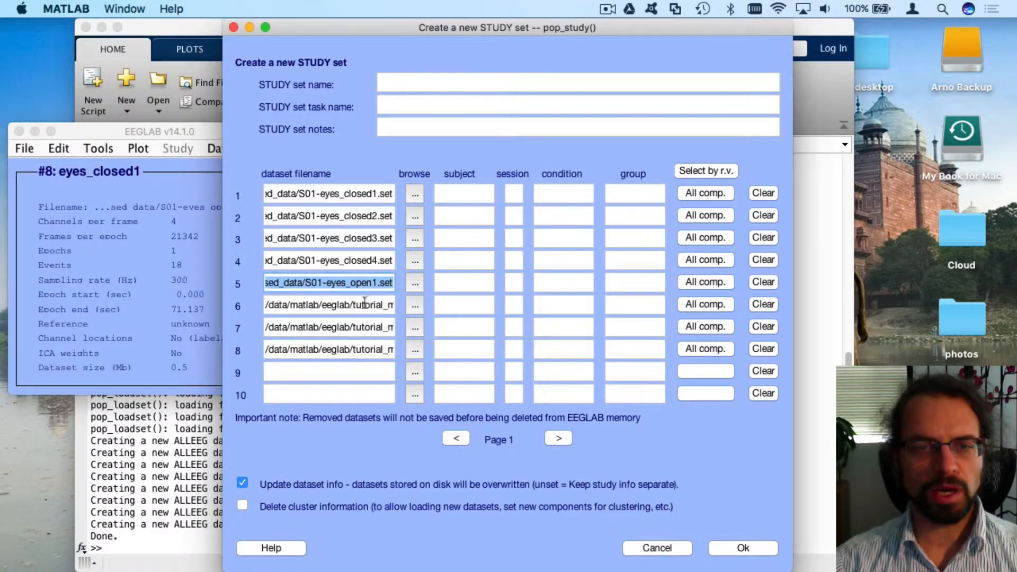
{"action": "key", "text": "Tab"}
{"action": "key", "text": "Tab"}
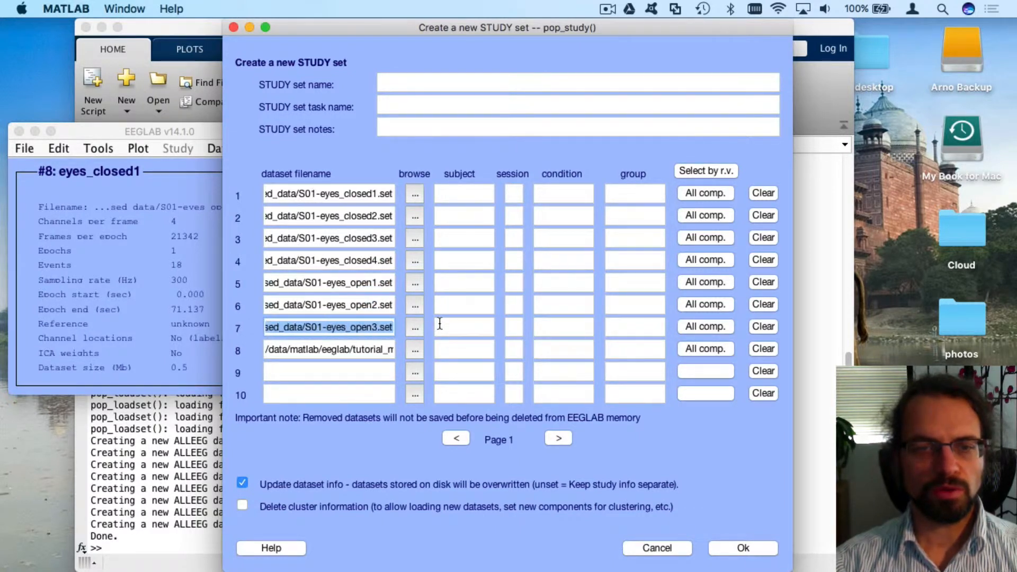
{"action": "key", "text": "Tab"}
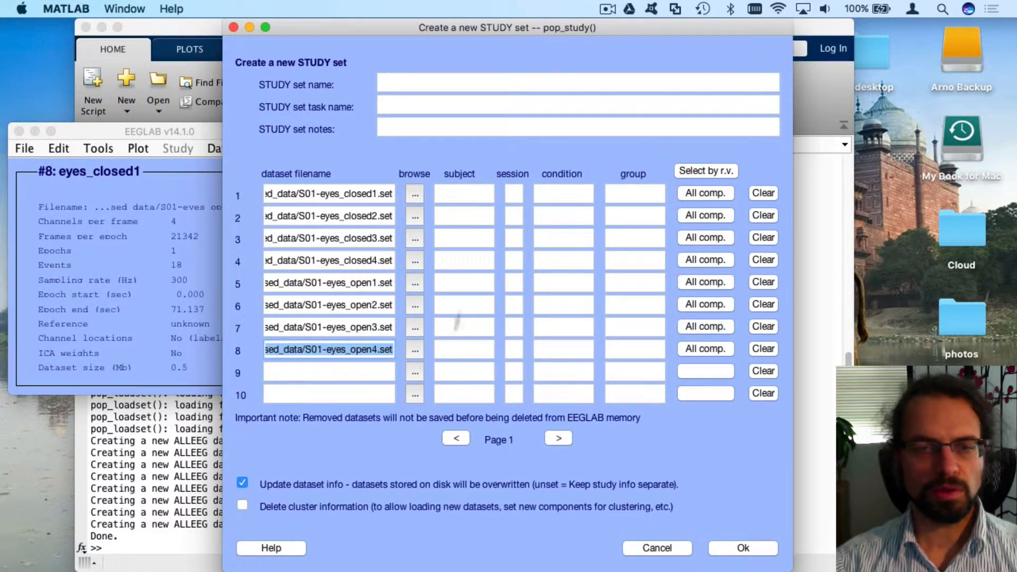
{"action": "left_click", "coordinate": [475, 197]}
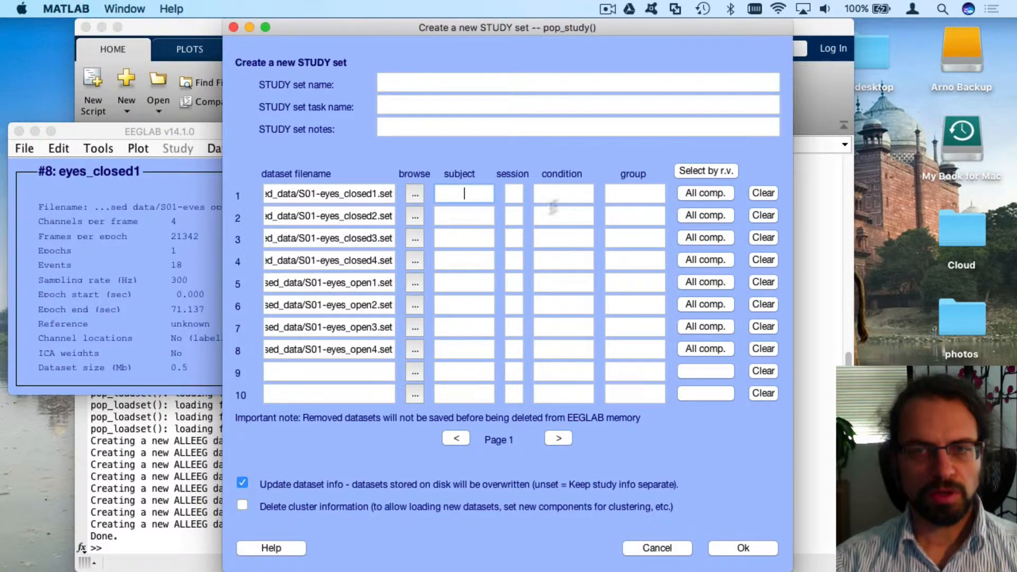
Enter condition 'eyes closed' for the datasets in rows 1–4
{"action": "left_click", "coordinate": [562, 195]}
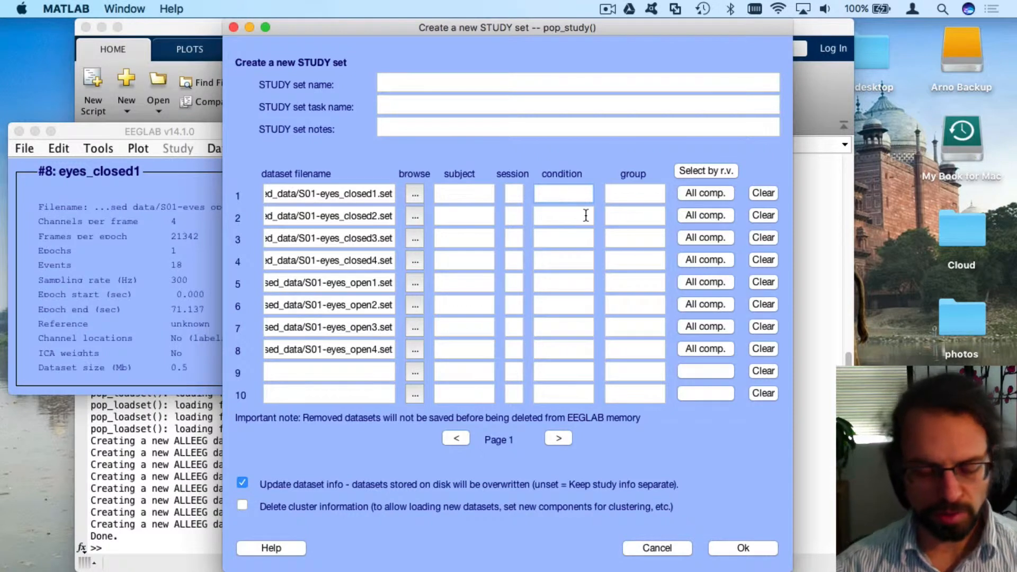
{"action": "type", "text": "eyes ie"}
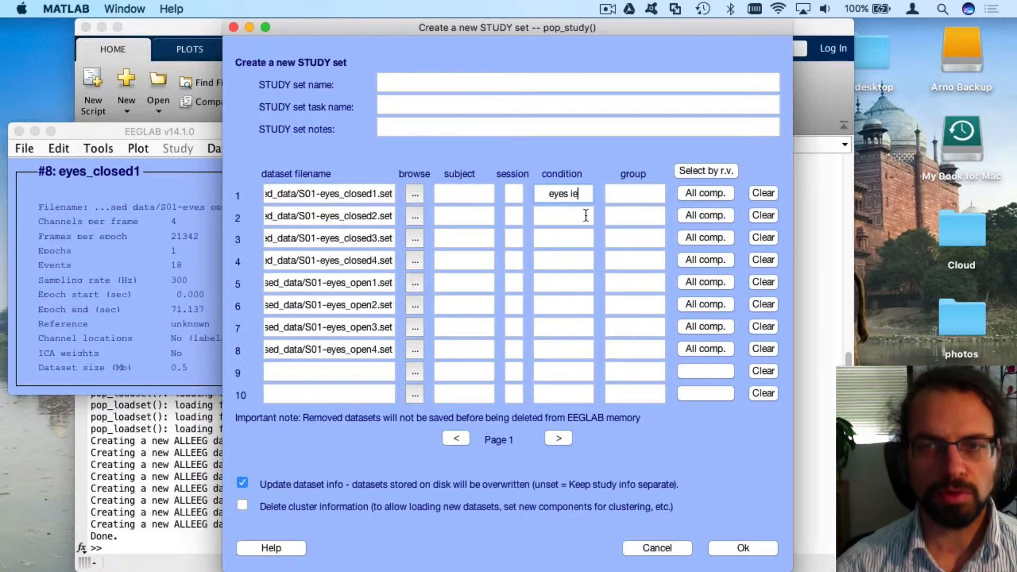
{"action": "type", "text": "clo"}
{"action": "key", "text": "BackSpace"}
{"action": "key", "text": "BackSpace"}
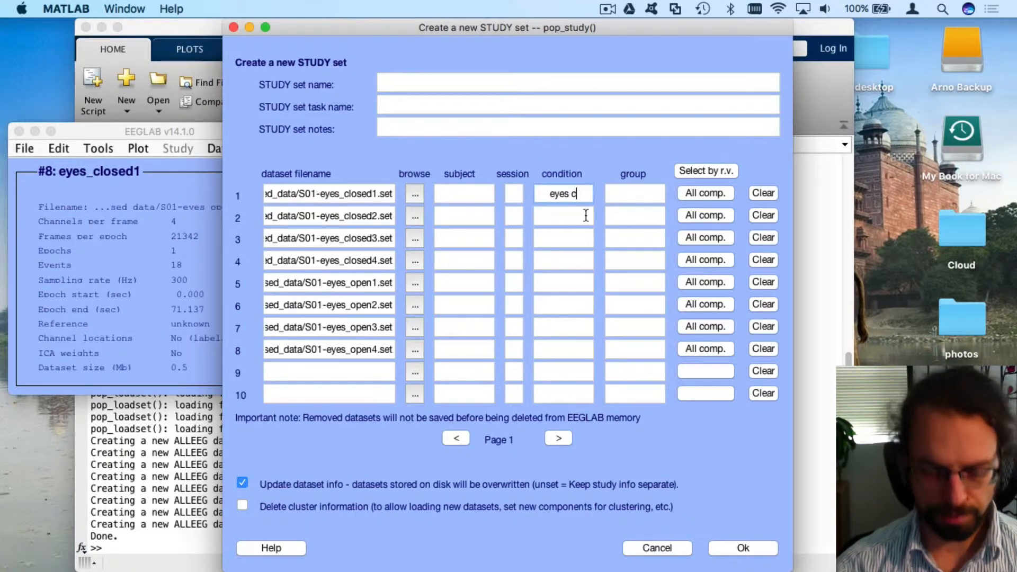
{"action": "type", "text": "losed"}
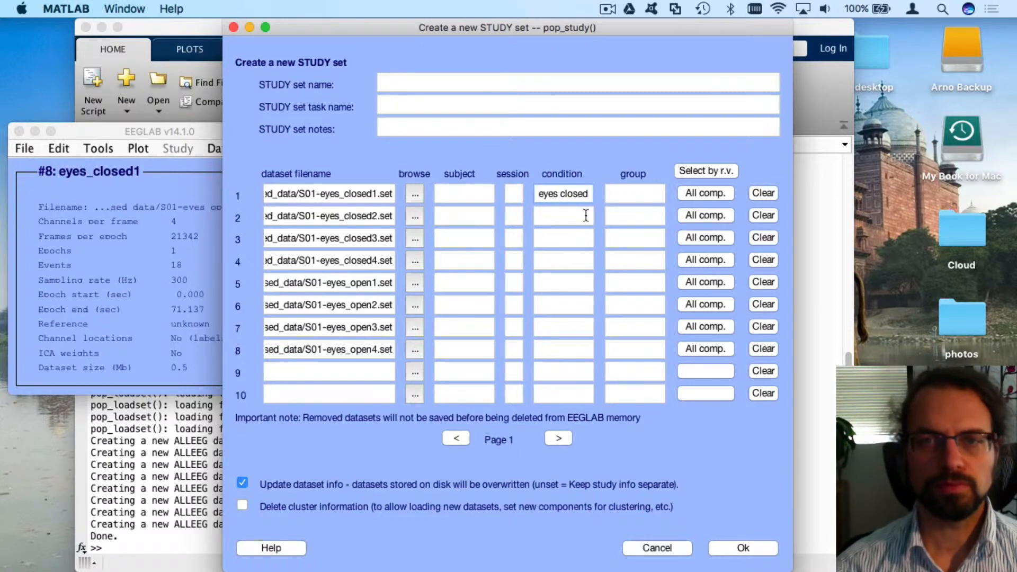
{"action": "left_click", "coordinate": [586, 216]}
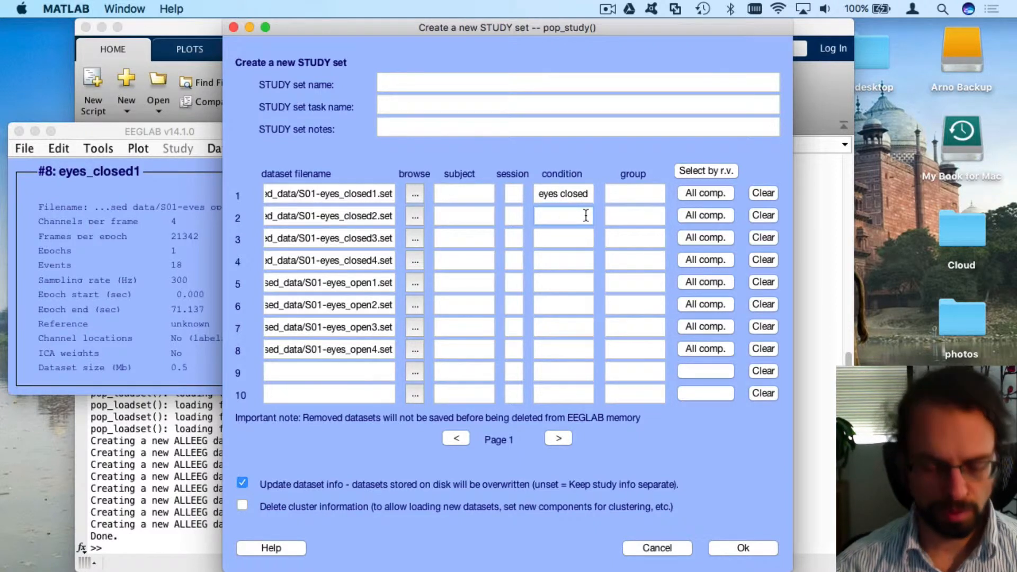
{"action": "type", "text": "eyes ckis"}
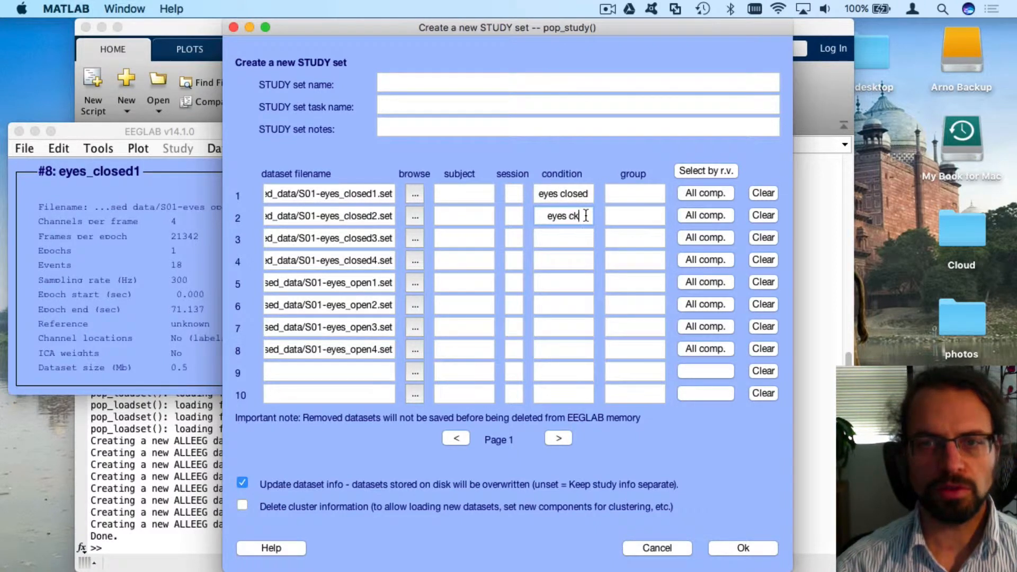
{"action": "key", "text": "BackSpace"}
{"action": "key", "text": "BackSpace"}
{"action": "key", "text": "BackSpace"}
{"action": "type", "text": "losed"}
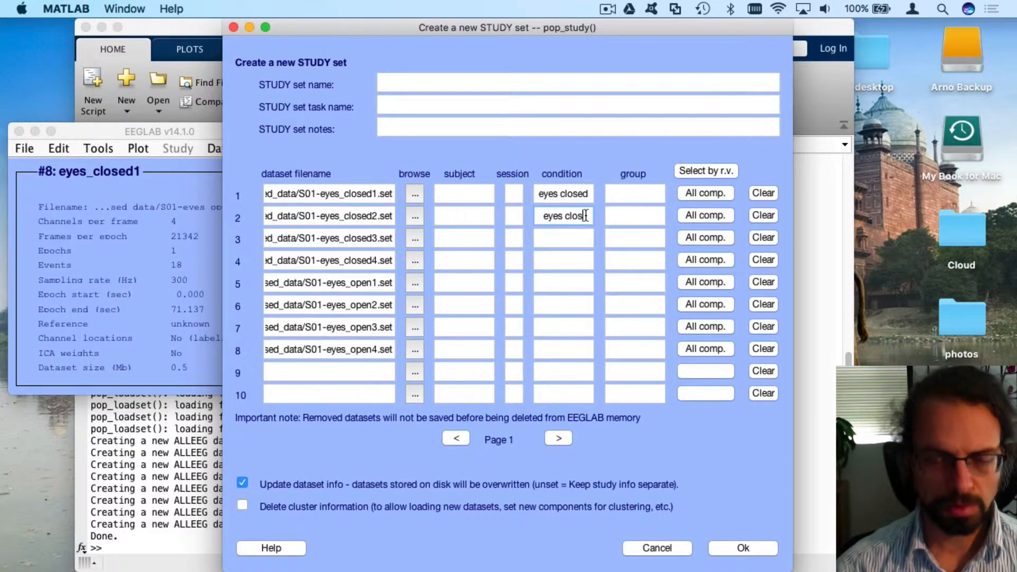
{"action": "left_click", "coordinate": [565, 233]}
{"action": "type", "text": "eyes cl"}
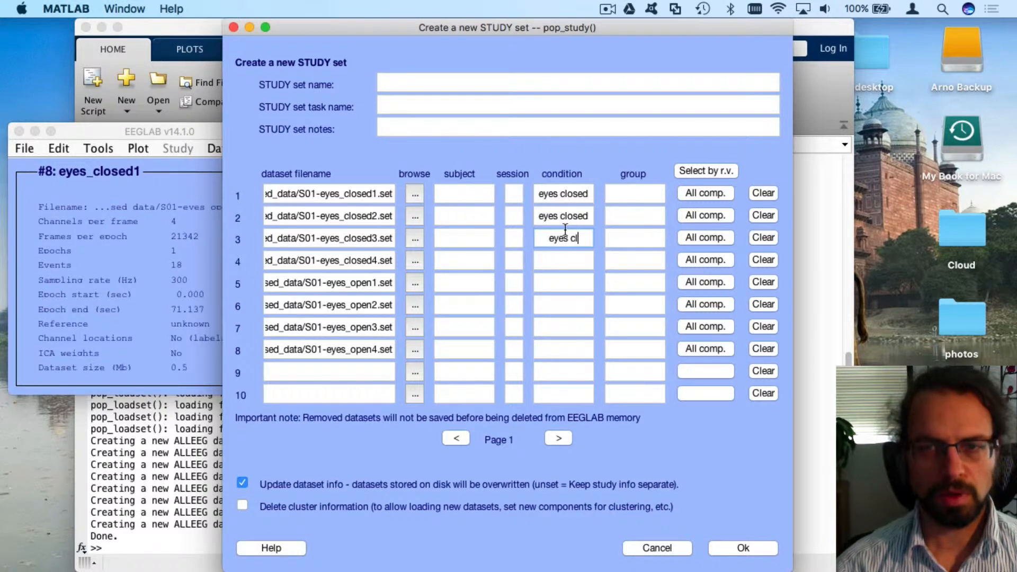
{"action": "type", "text": "osed"}
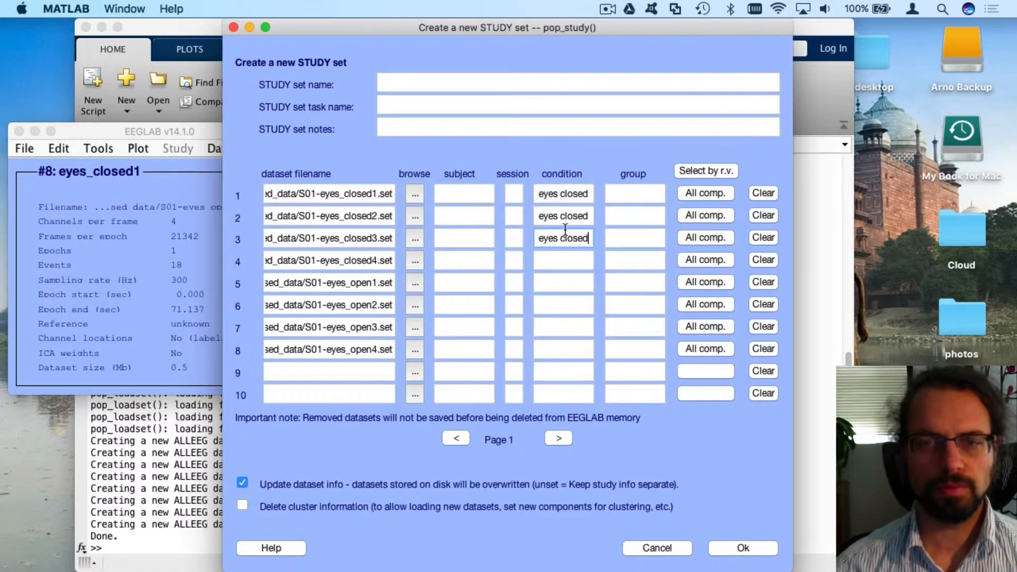
{"action": "left_click", "coordinate": [554, 257]}
{"action": "type", "text": "eye"}
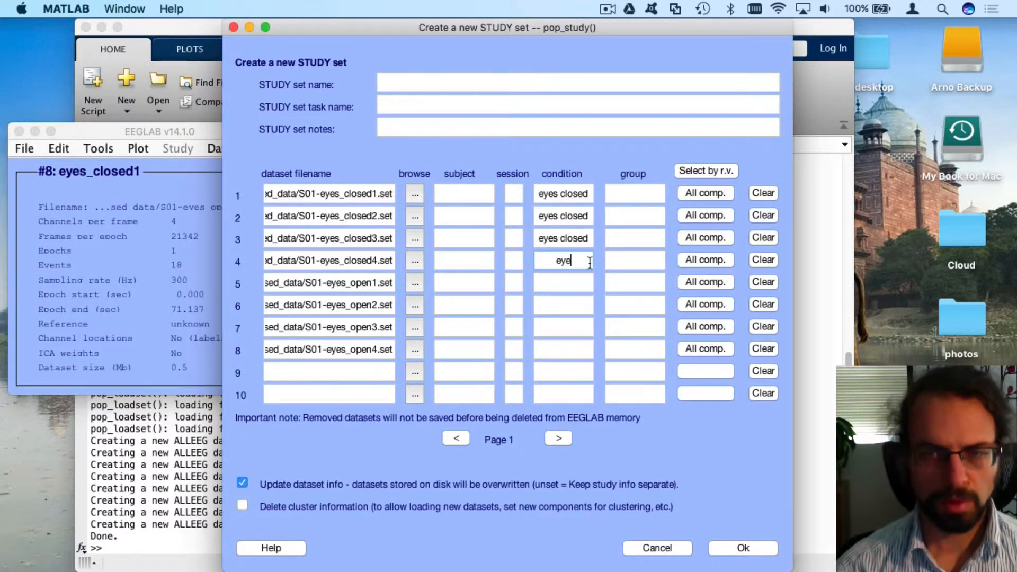
{"action": "type", "text": "s closed"}
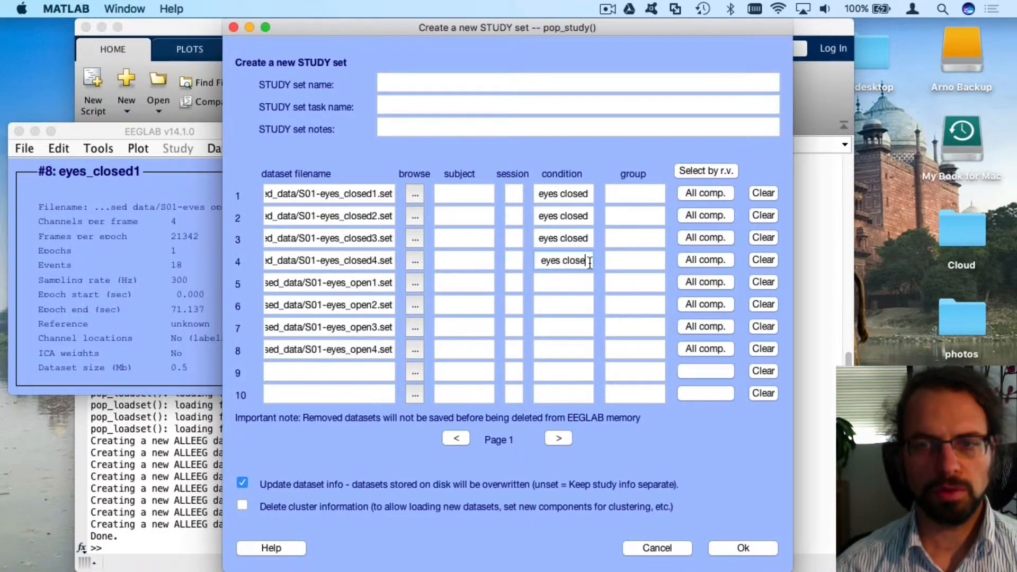
Enter condition 'eyes opened' for rows 5–8, pasting it into rows 6–8
{"action": "left_click", "coordinate": [590, 287]}
{"action": "type", "text": "eyes ioe"}
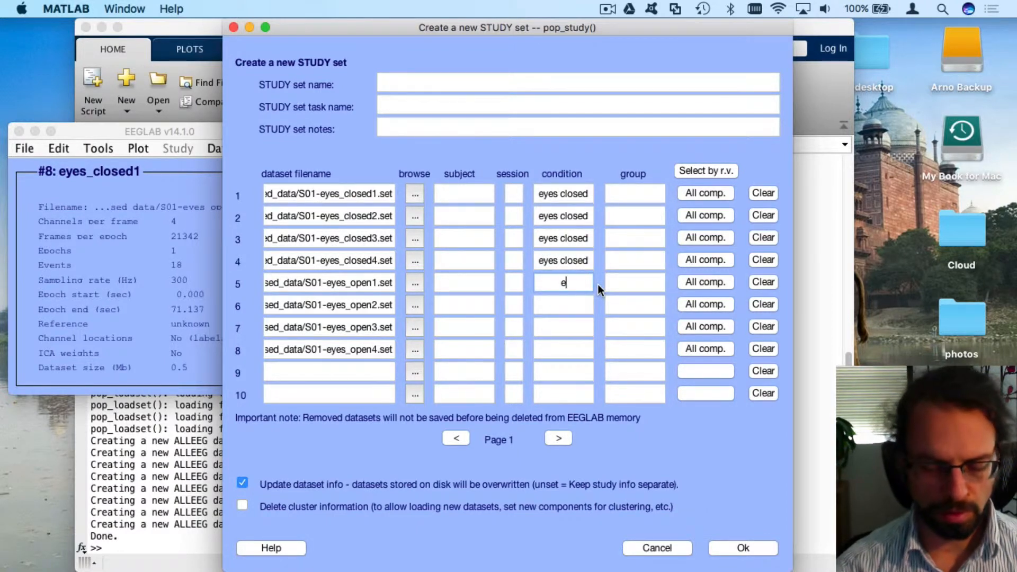
{"action": "key", "text": "BackSpace"}
{"action": "key", "text": "BackSpace"}
{"action": "key", "text": "BackSpace"}
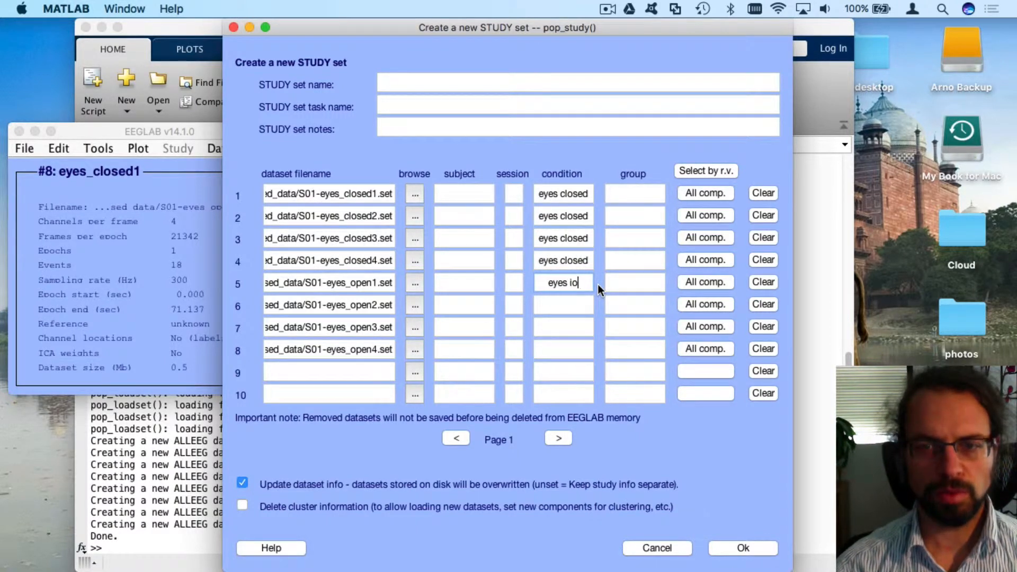
{"action": "type", "text": "opened"}
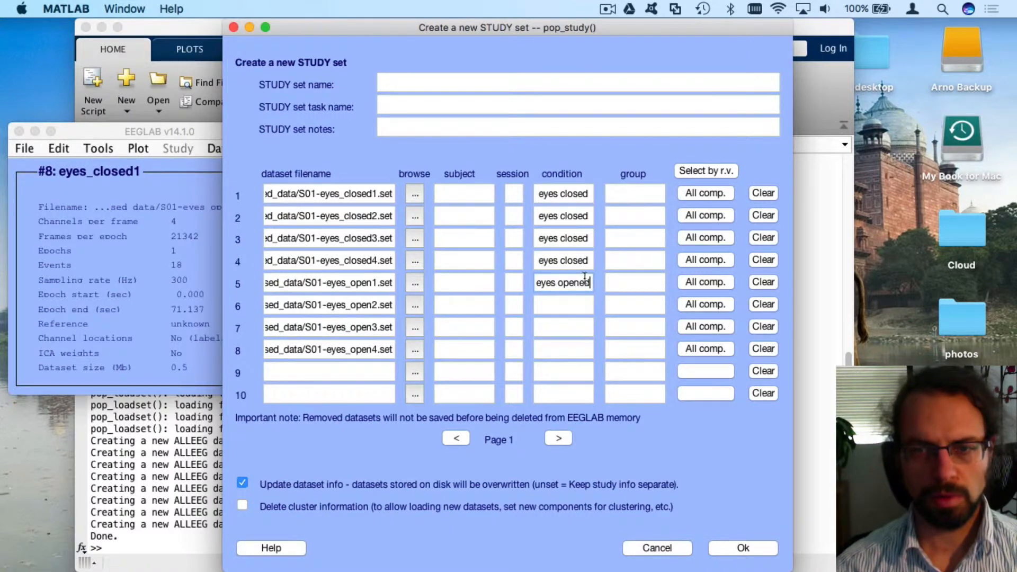
{"action": "left_click", "coordinate": [566, 304]}
{"action": "type", "text": "eyes opened"}
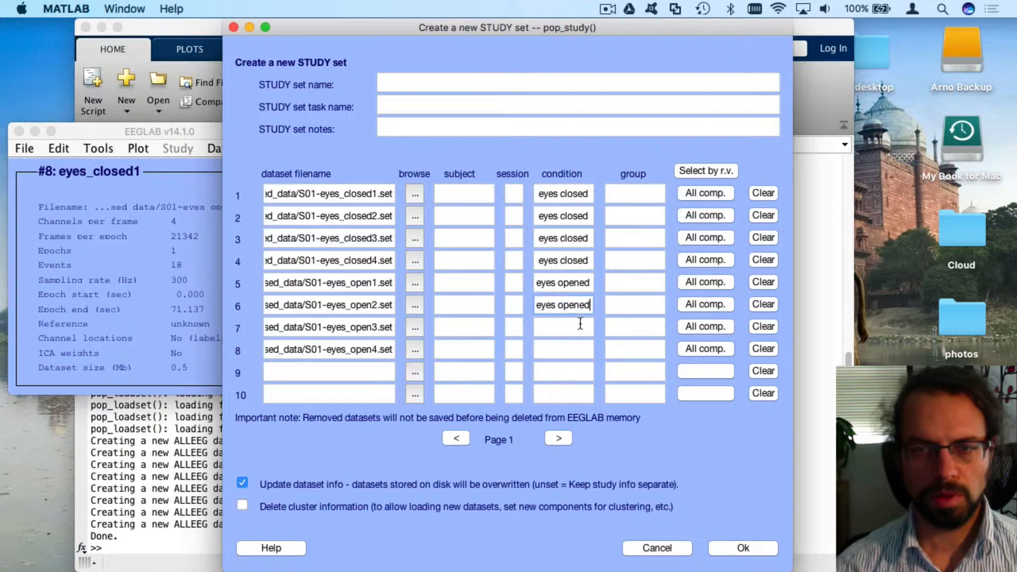
{"action": "left_click", "coordinate": [583, 325]}
{"action": "type", "text": "eyes opened"}
{"action": "left_click", "coordinate": [572, 347]}
{"action": "type", "text": "eyes opened"}
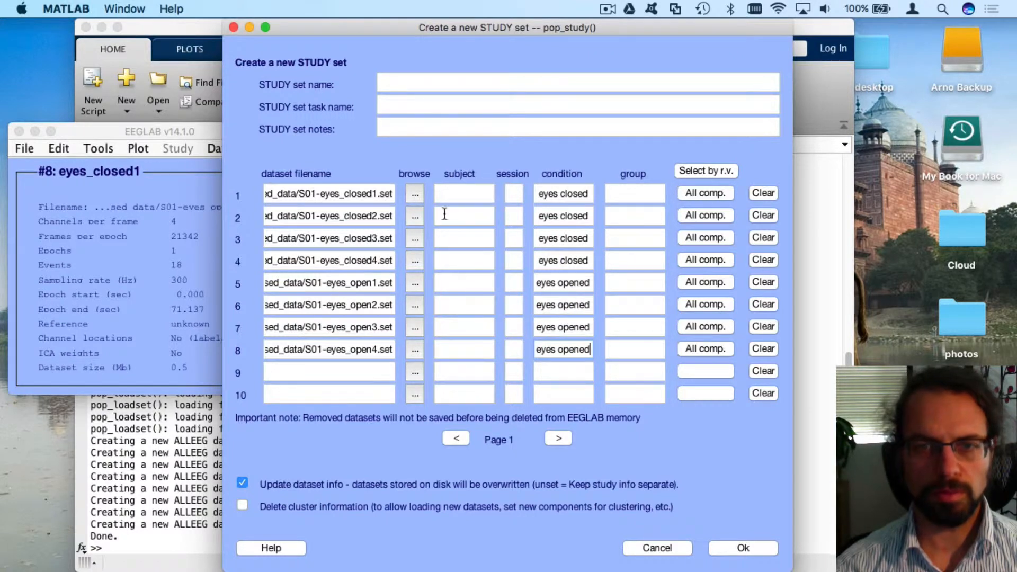
{"action": "left_click", "coordinate": [449, 193]}
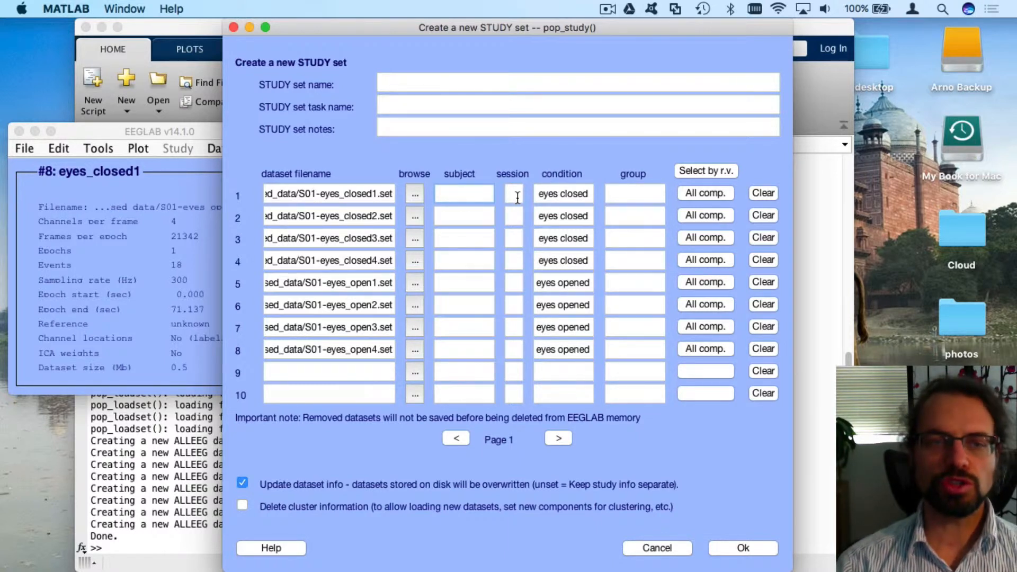
Assign subjects d1, d2, d3 and d4 to the eyes-closed rows 1–4
{"action": "type", "text": "d1"}
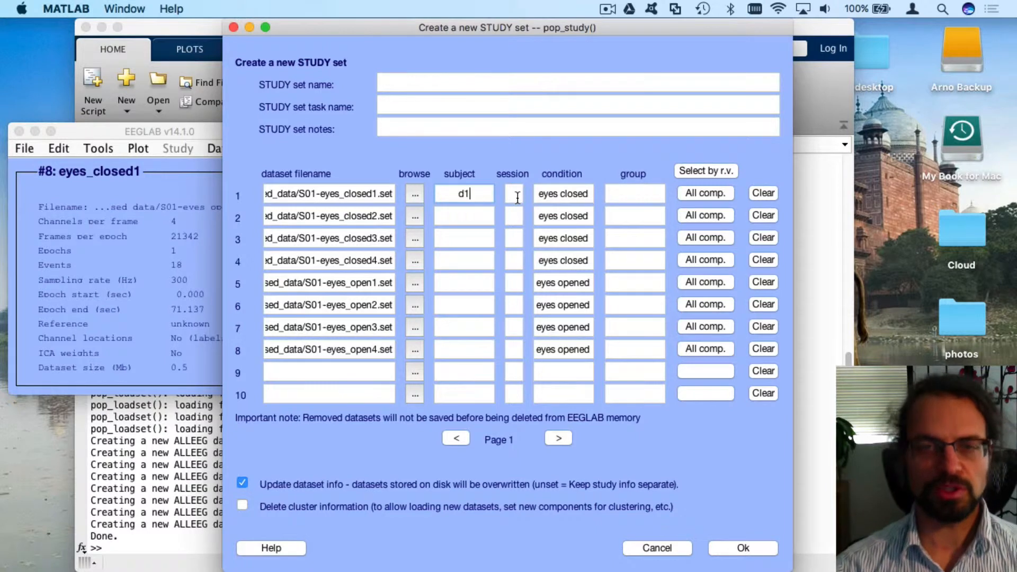
{"action": "left_click", "coordinate": [464, 216]}
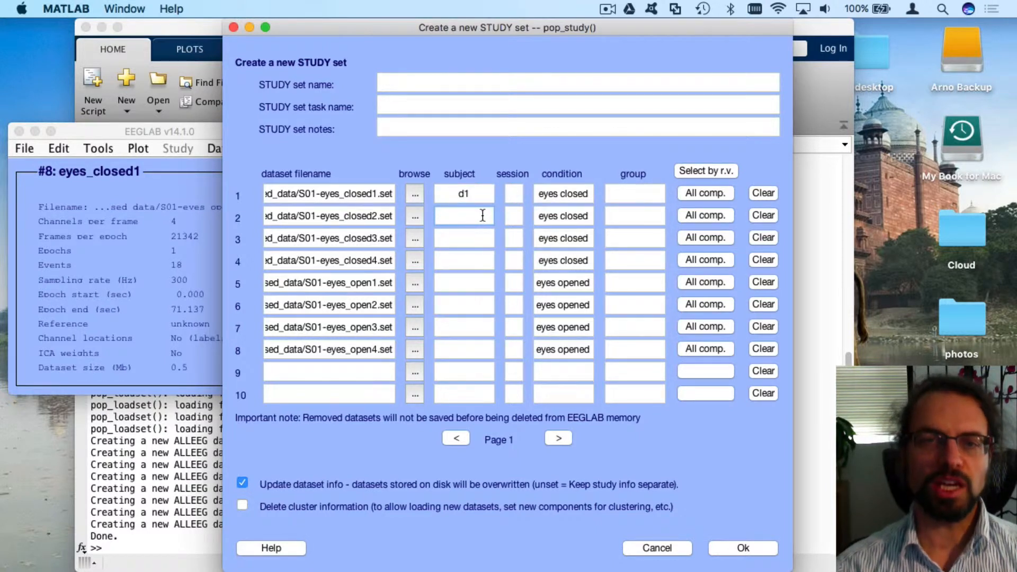
{"action": "type", "text": "d2"}
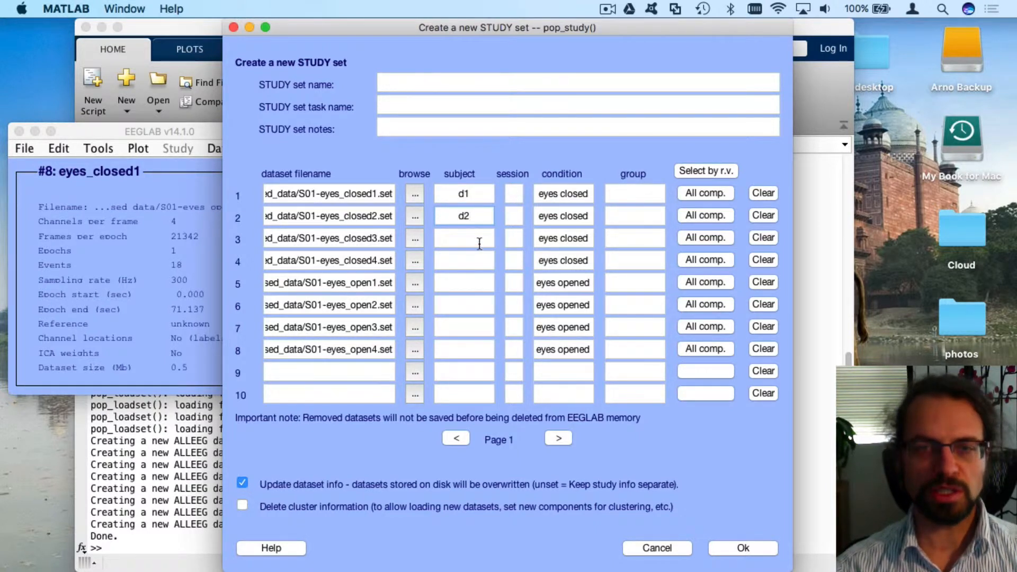
{"action": "left_click", "coordinate": [478, 238]}
{"action": "type", "text": "d3"}
{"action": "left_click", "coordinate": [474, 265]}
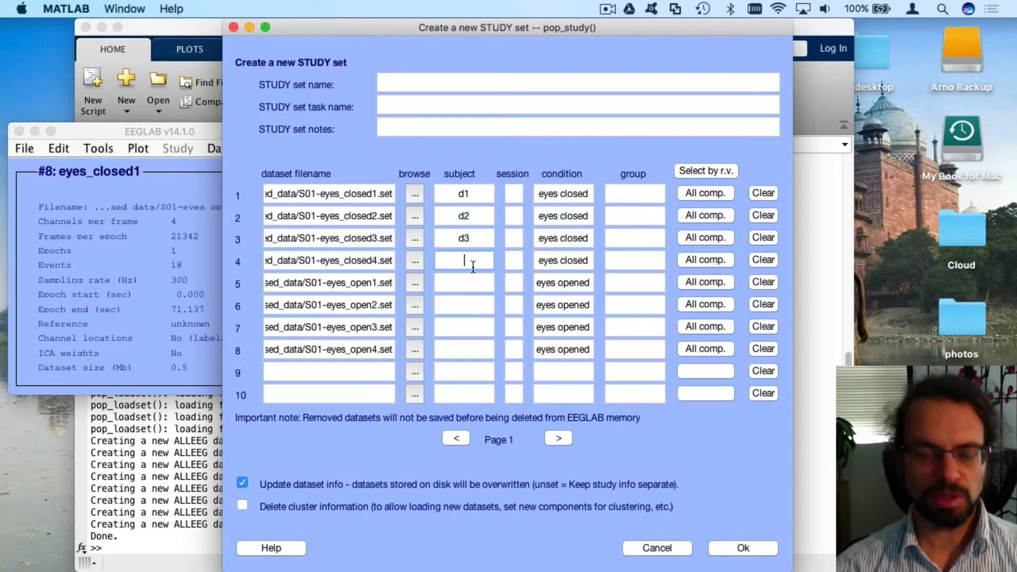
{"action": "type", "text": "d4"}
Assign subjects d1–d4 to eyes-opened rows 5–8, correcting row 8 to d4
{"action": "left_click", "coordinate": [465, 281]}
{"action": "type", "text": "d1"}
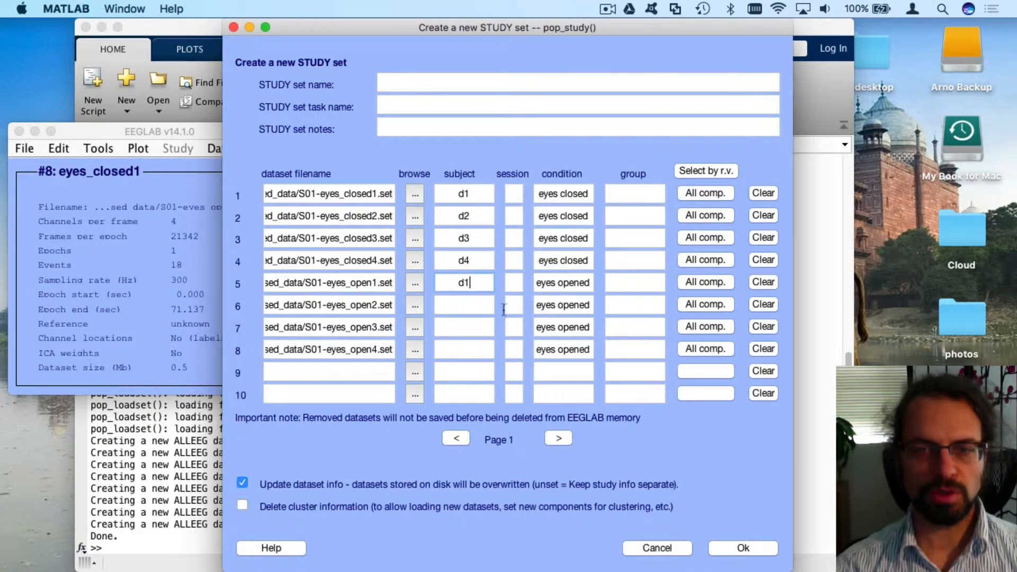
{"action": "left_click", "coordinate": [470, 305]}
{"action": "type", "text": "d2"}
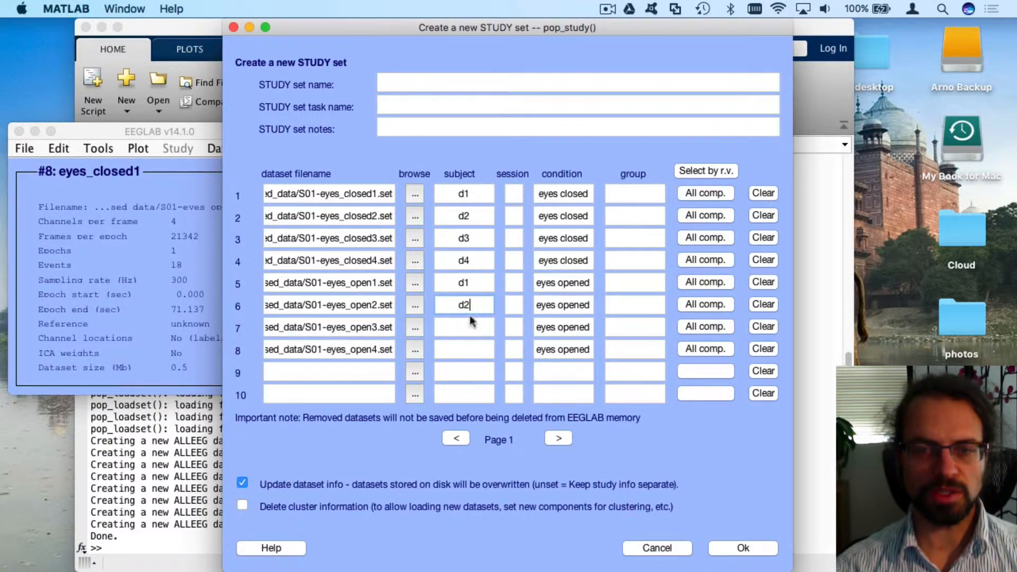
{"action": "left_click", "coordinate": [472, 325]}
{"action": "type", "text": "d3"}
{"action": "left_click", "coordinate": [466, 349]}
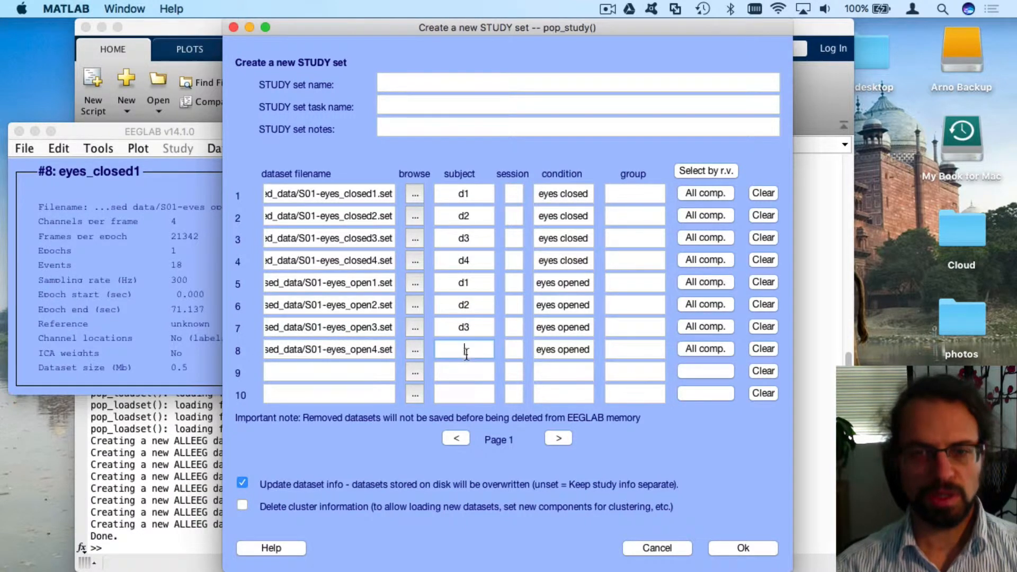
{"action": "type", "text": "d34"}
{"action": "left_click_drag", "start_coordinate": [471, 349], "coordinate": [462, 350]}
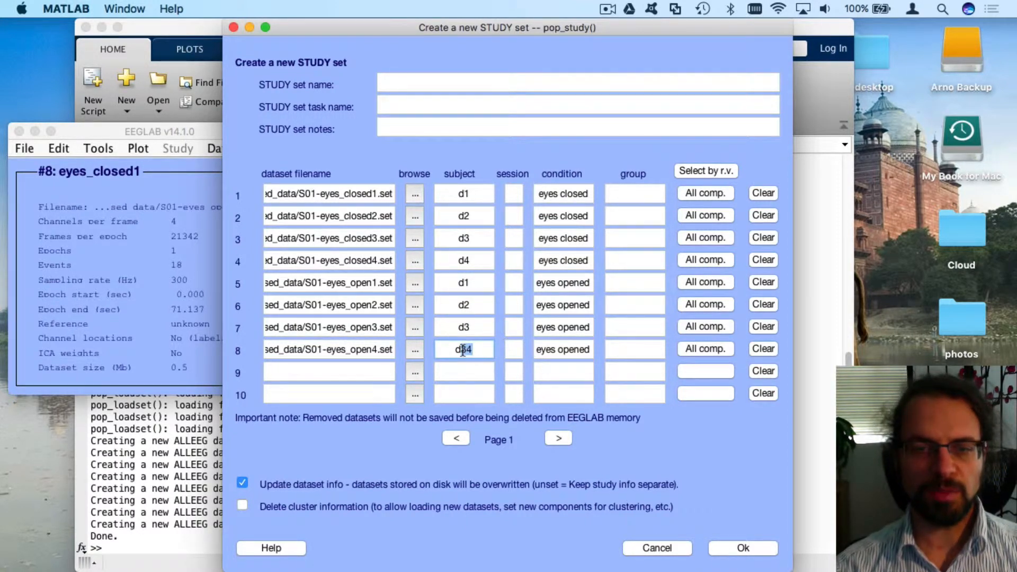
{"action": "type", "text": "4"}
{"action": "left_click", "coordinate": [483, 326]}
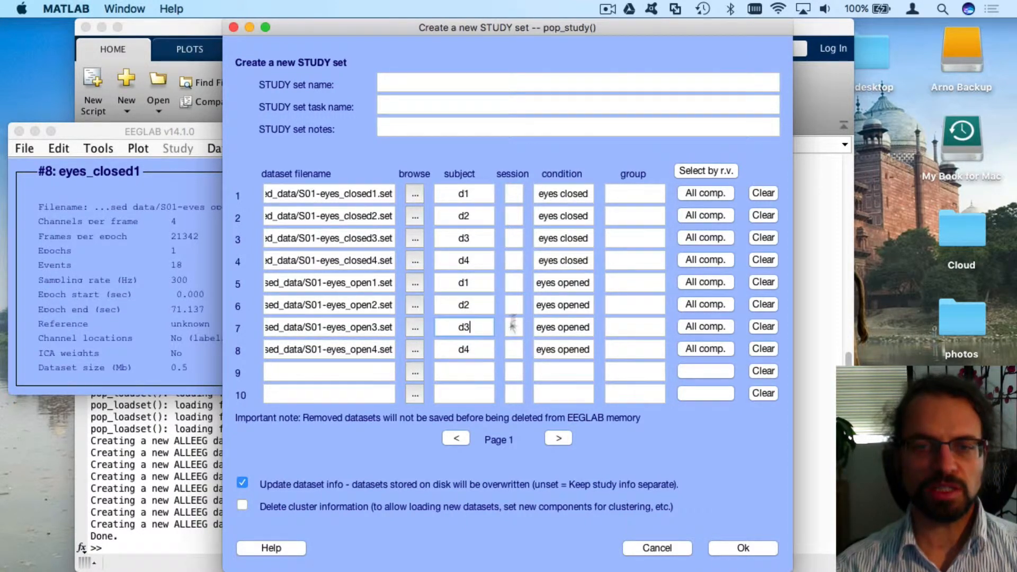
{"action": "double_click", "coordinate": [468, 195]}
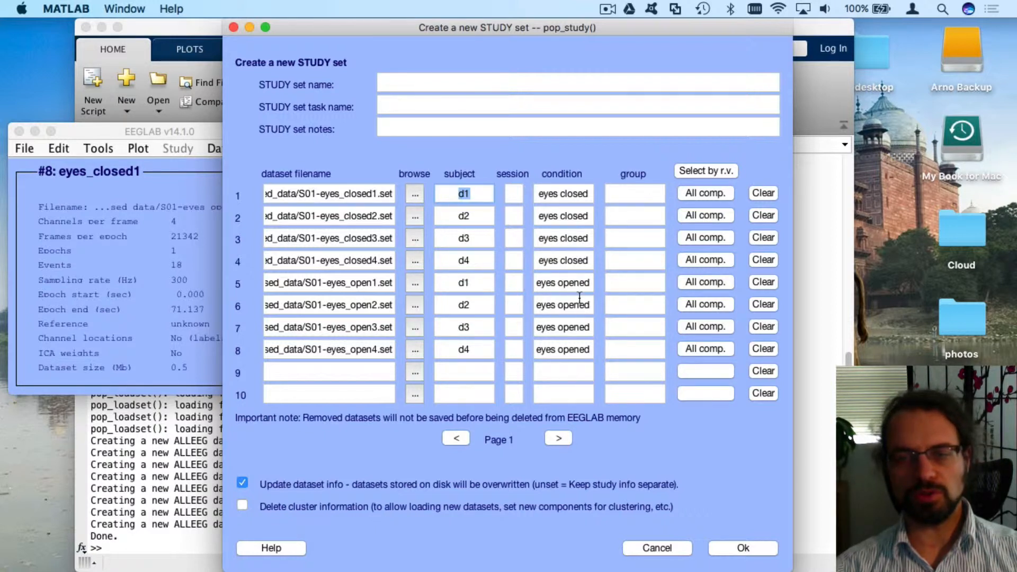
Uncheck 'Update dataset info' and build the 4-subject, 2-condition STUDY
{"action": "left_click", "coordinate": [471, 218]}
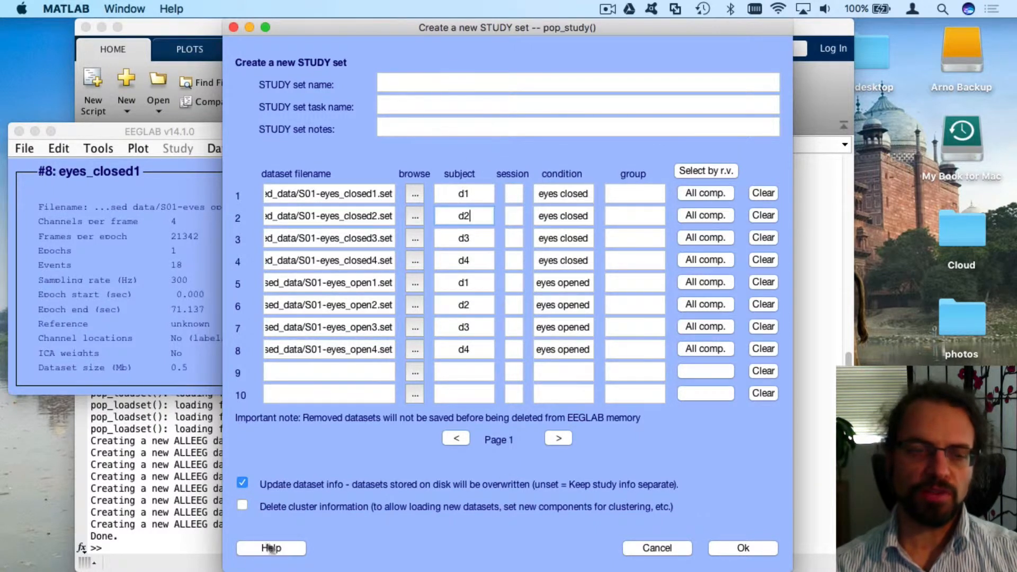
{"action": "left_click", "coordinate": [243, 482]}
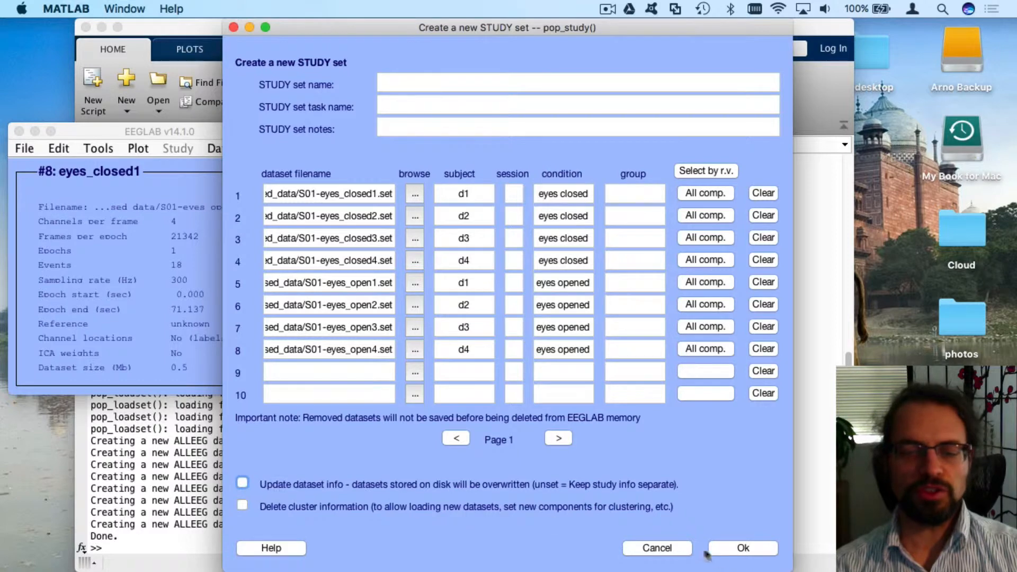
{"action": "left_click", "coordinate": [742, 548]}
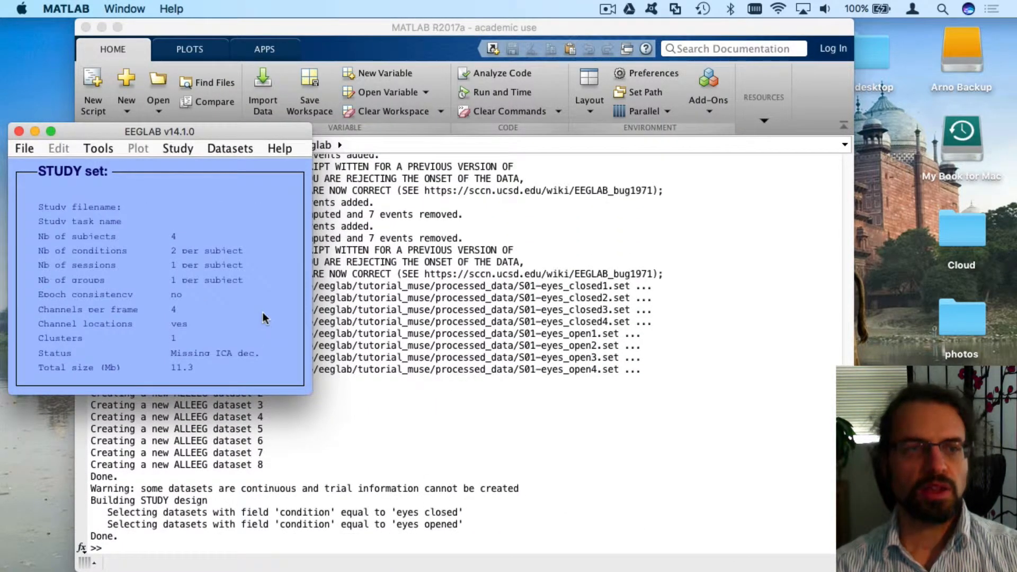
Save the current study as 'muse' inside the tutorial_muse folder
{"action": "left_click_drag", "start_coordinate": [128, 132], "coordinate": [151, 178]}
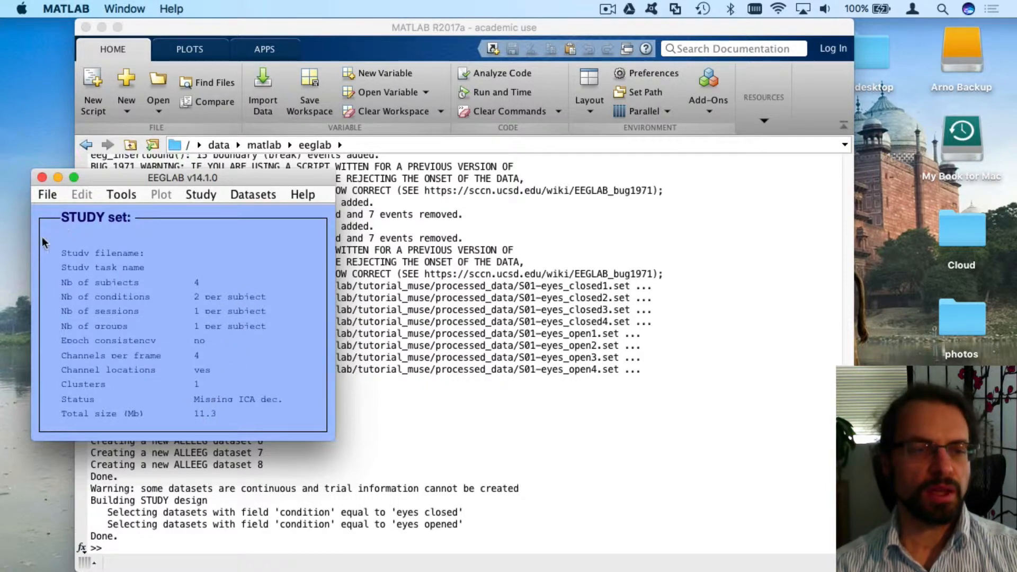
{"action": "left_click", "coordinate": [45, 195]}
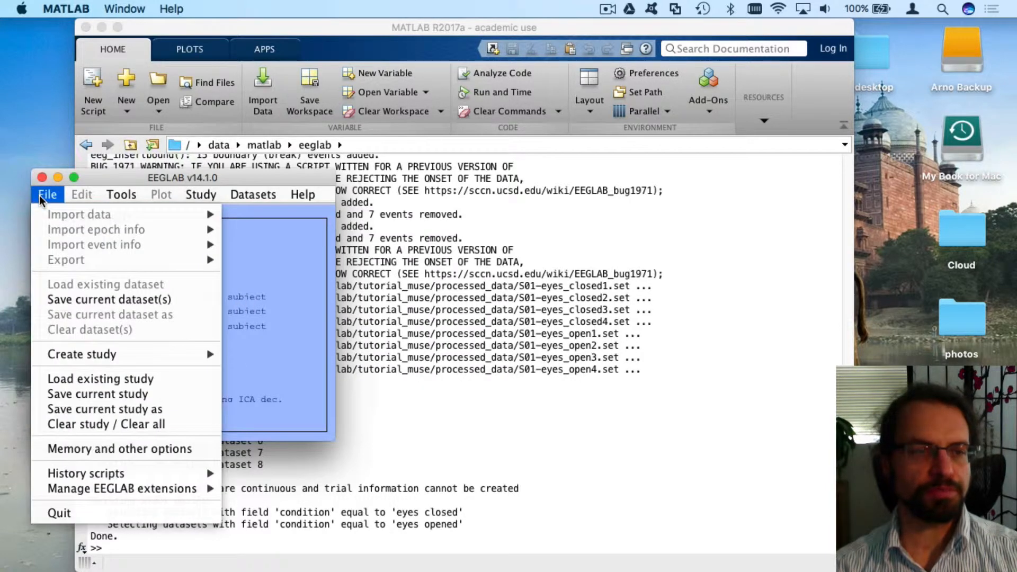
{"action": "left_click", "coordinate": [136, 408]}
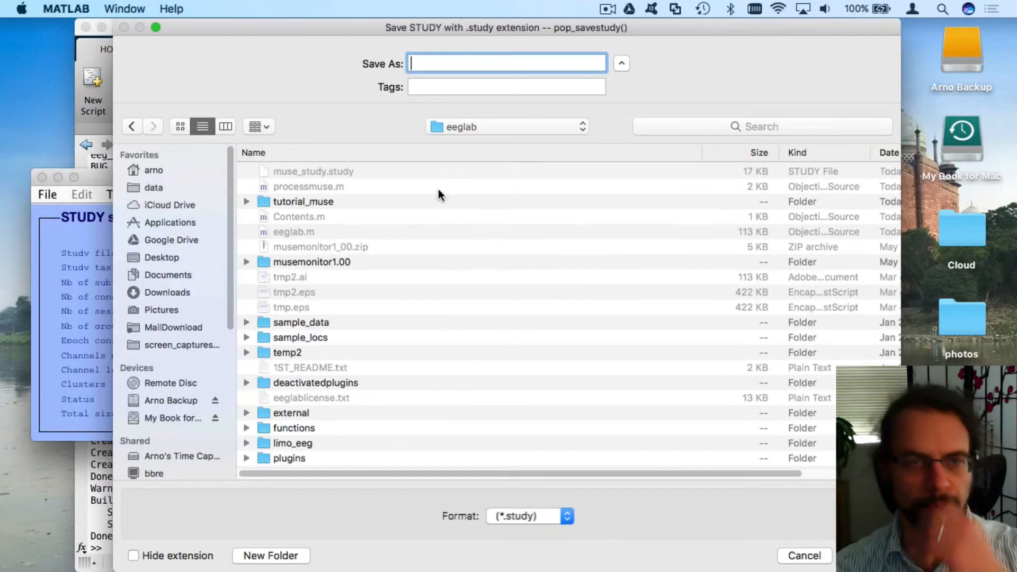
{"action": "double_click", "coordinate": [305, 202]}
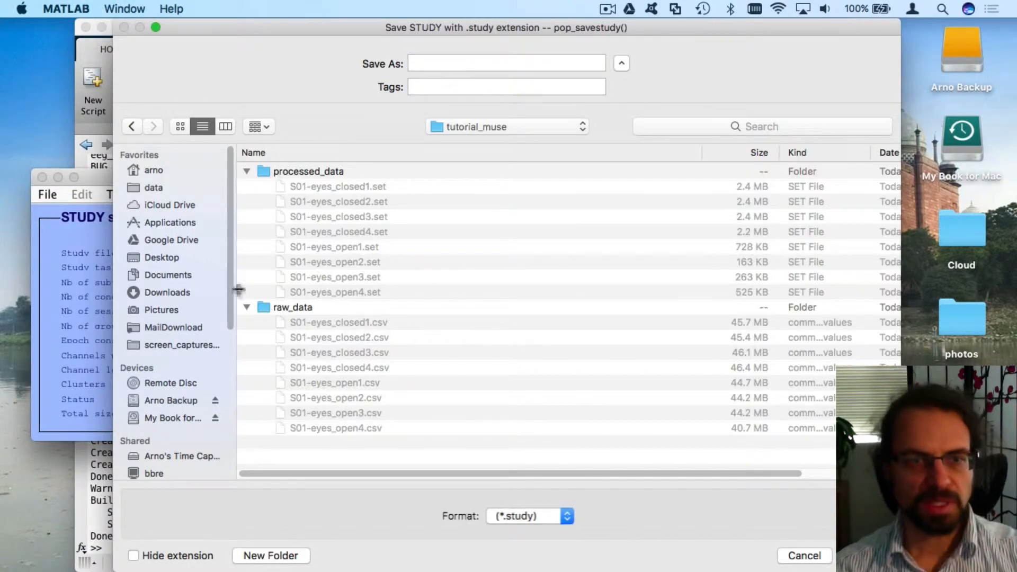
{"action": "left_click", "coordinate": [440, 63]}
{"action": "type", "text": "m"}
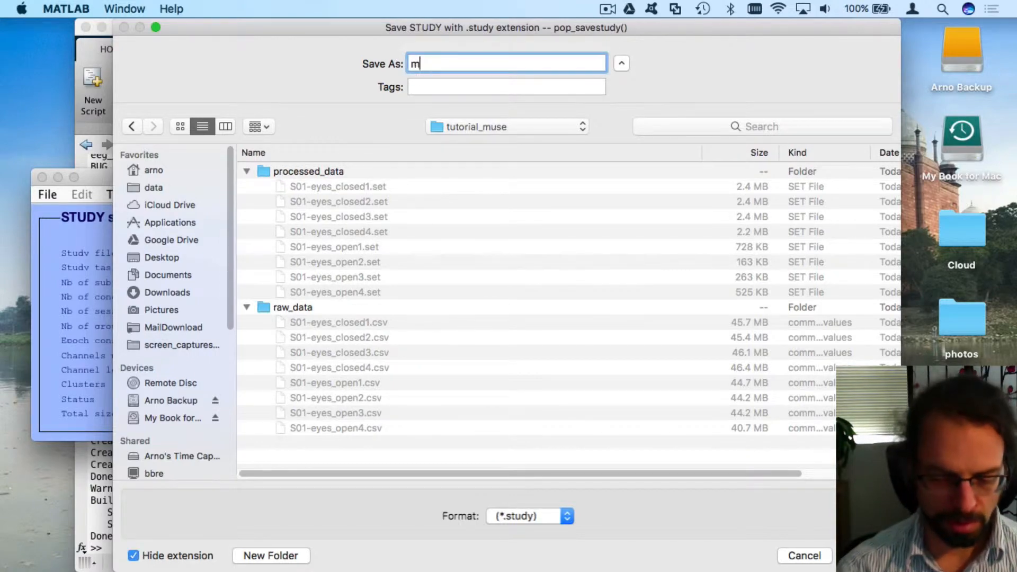
{"action": "type", "text": "use"}
{"action": "key", "text": "ctrl+Up"}
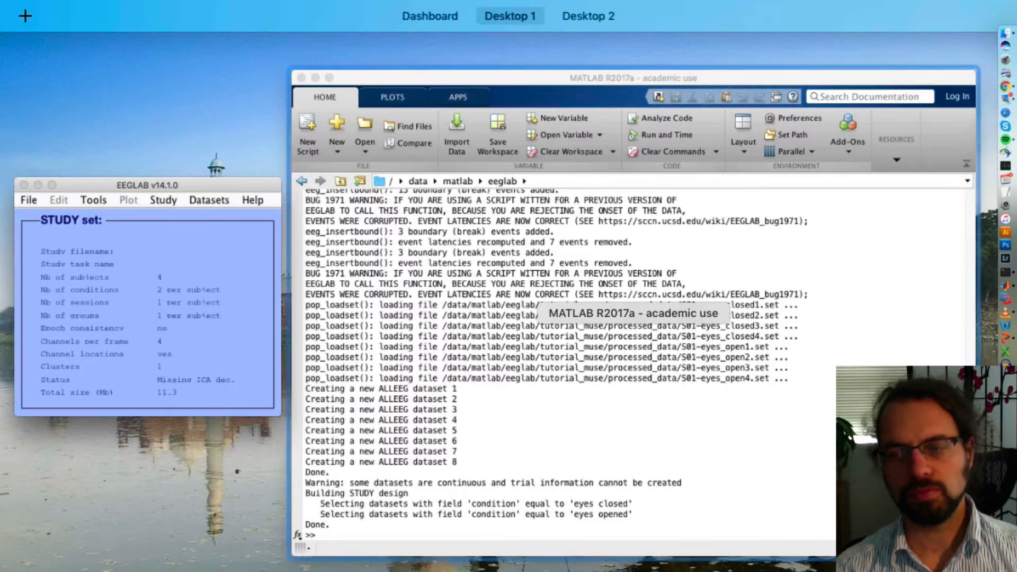
{"action": "left_click", "coordinate": [643, 278]}
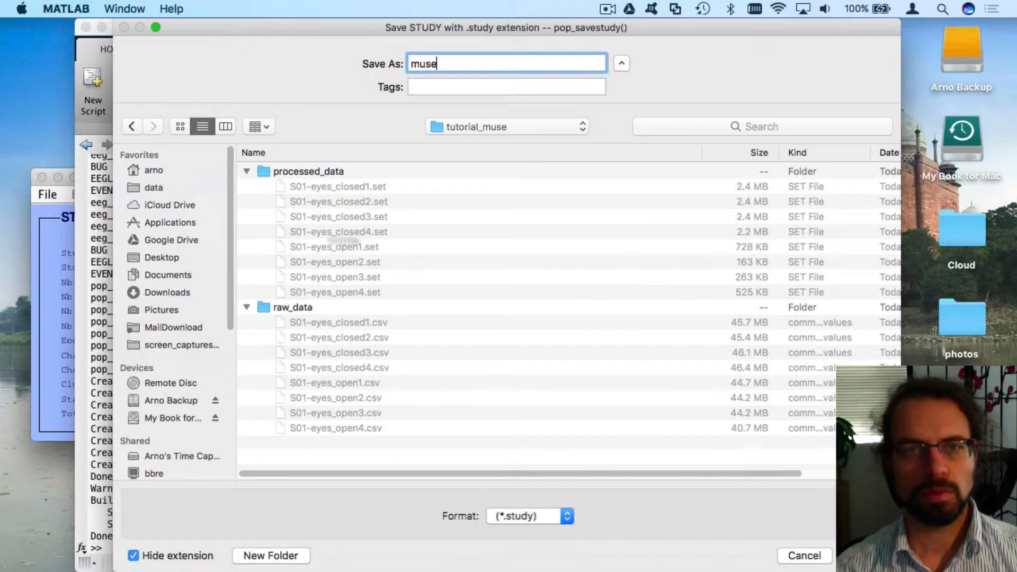
{"action": "left_click", "coordinate": [867, 556]}
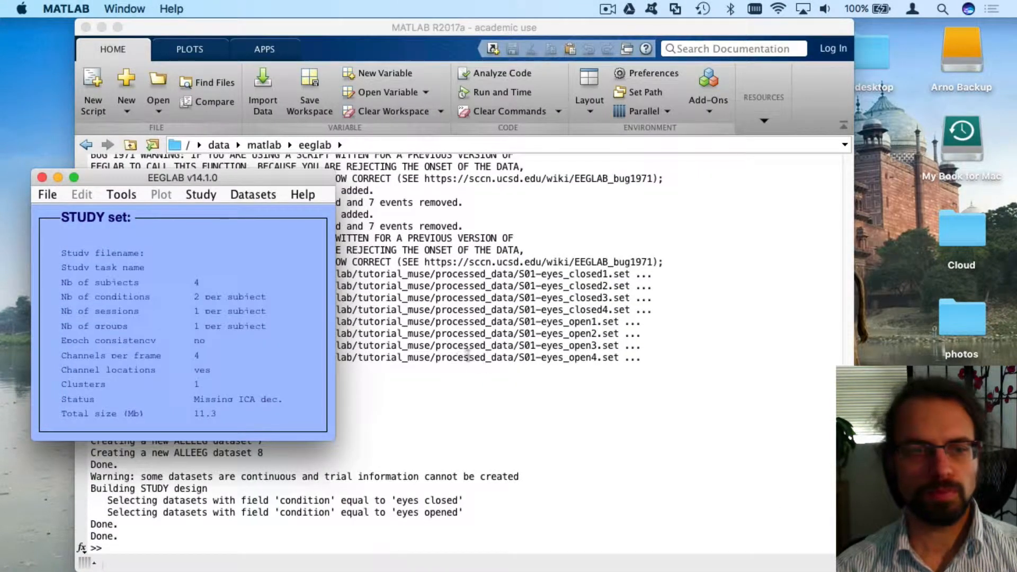
Rename the study design to 'Eyes open vs eyes closed'
{"action": "left_click", "coordinate": [204, 195]}
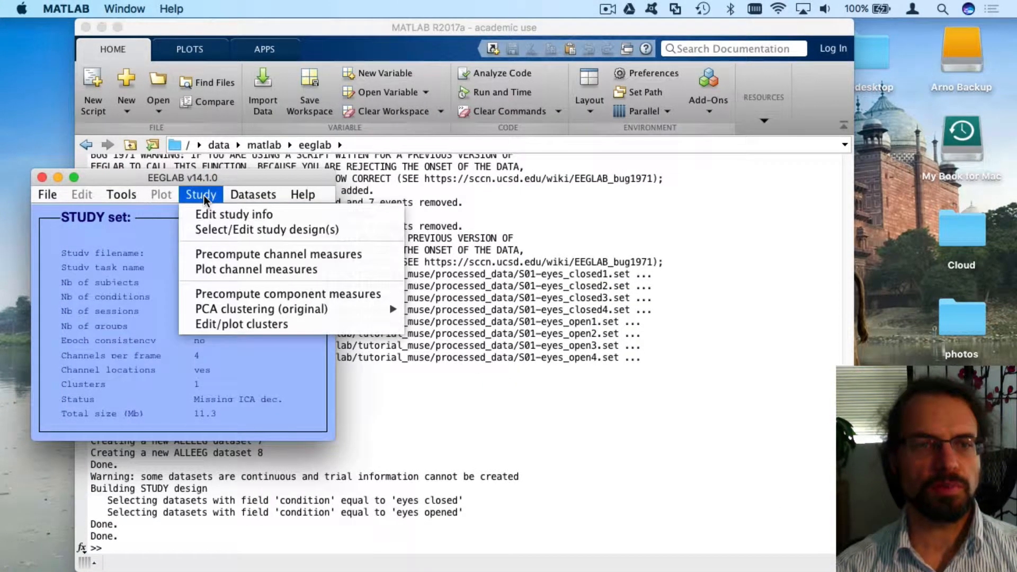
{"action": "left_click", "coordinate": [218, 230]}
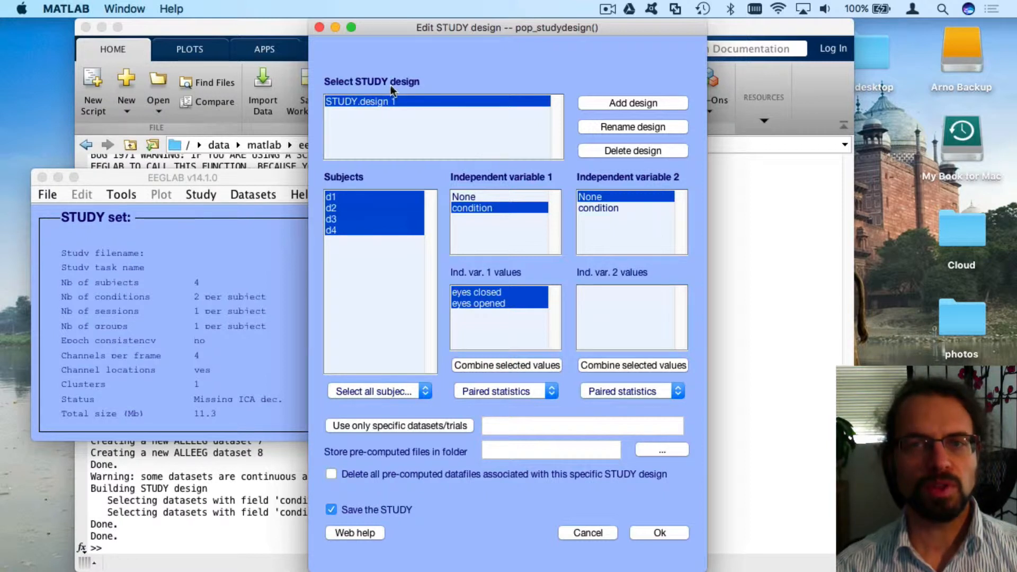
{"action": "left_click", "coordinate": [636, 127]}
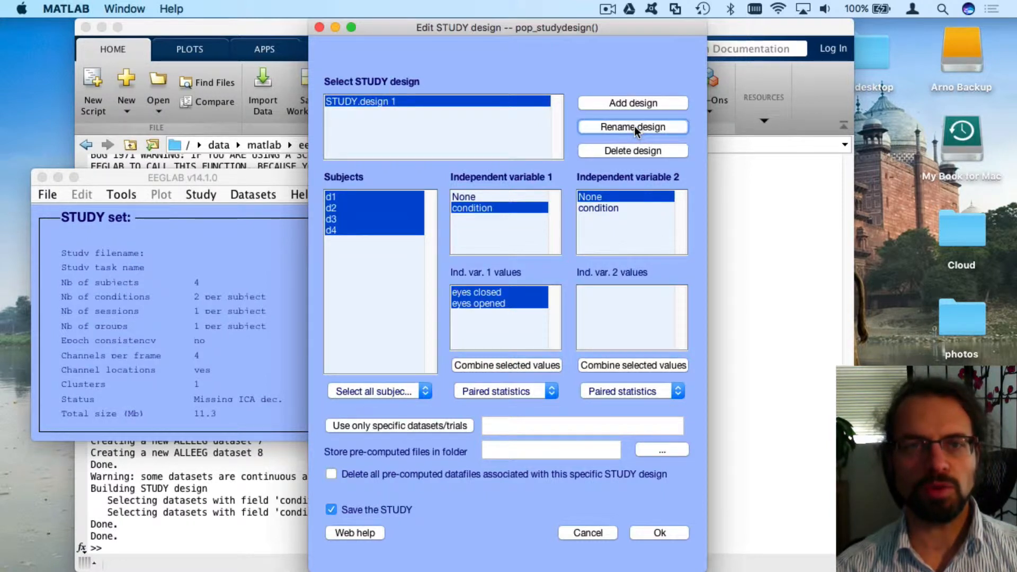
{"action": "triple_click", "coordinate": [515, 296]}
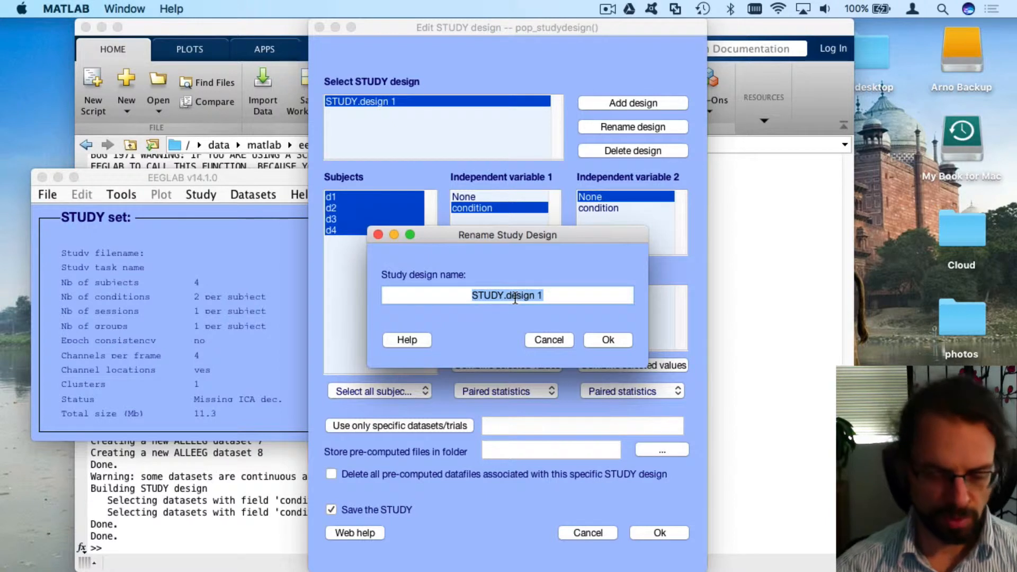
{"action": "type", "text": "Eyes open "}
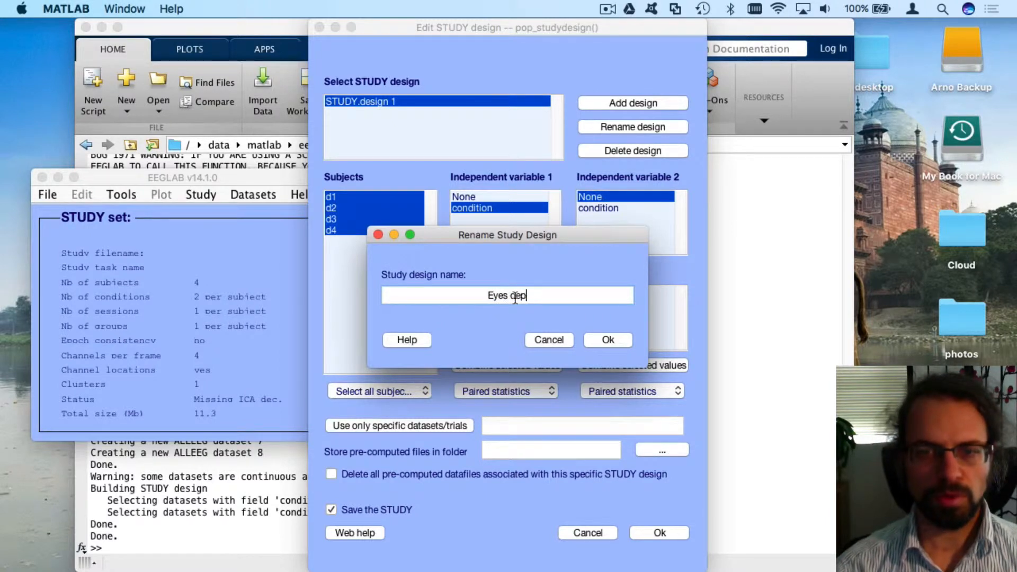
{"action": "type", "text": "vs "}
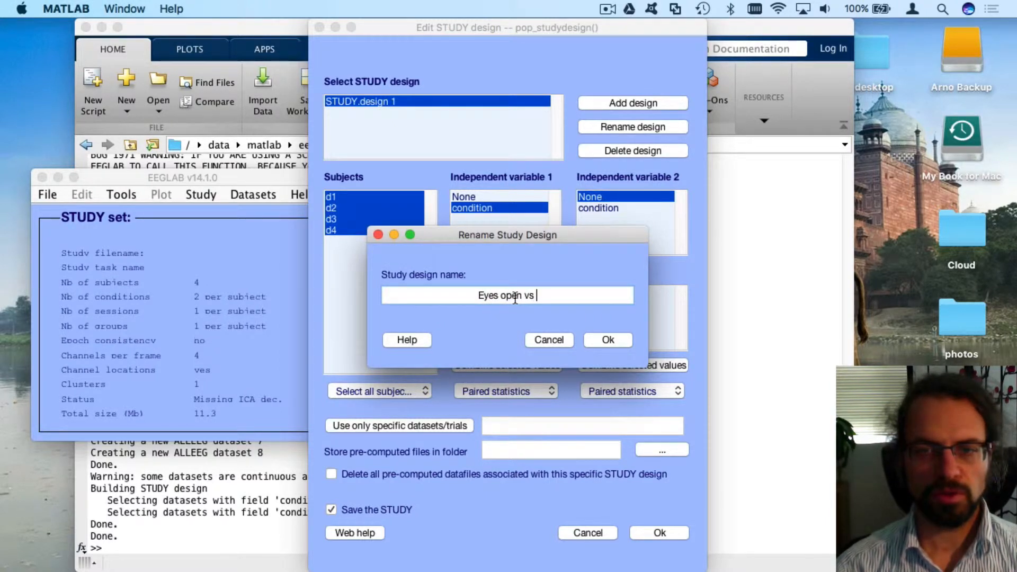
{"action": "type", "text": "eyes"}
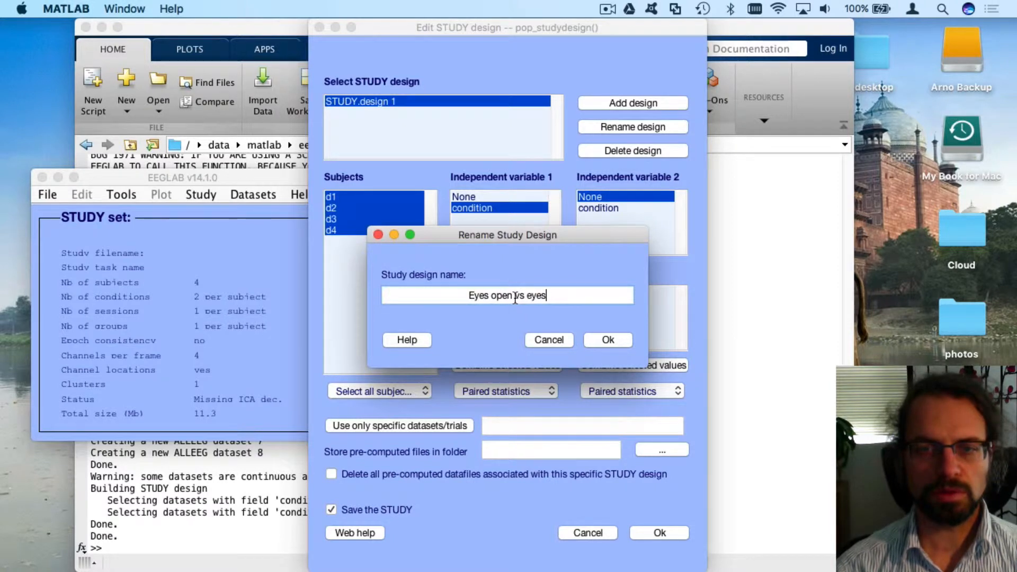
{"action": "type", "text": " closed"}
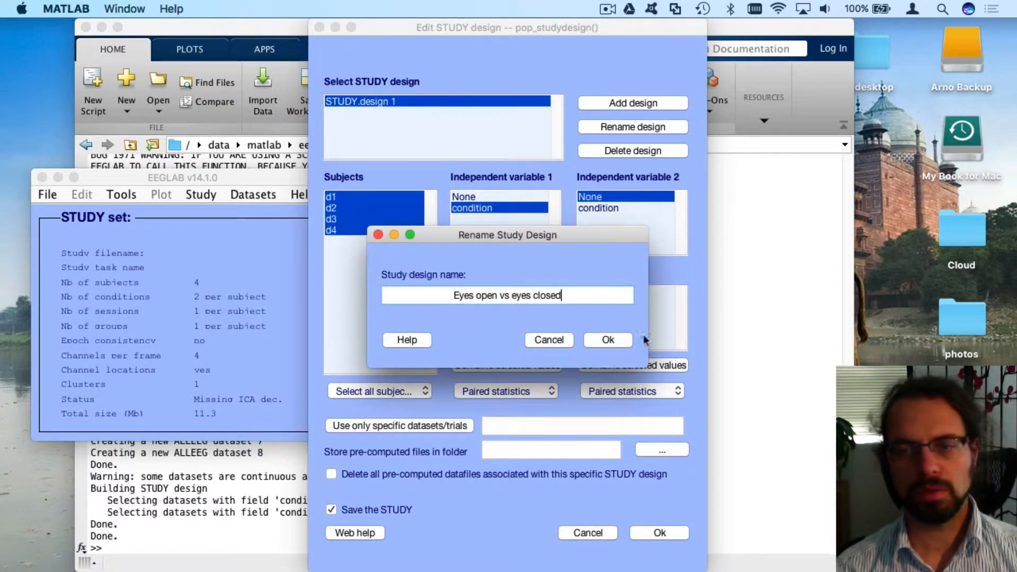
{"action": "left_click", "coordinate": [608, 339]}
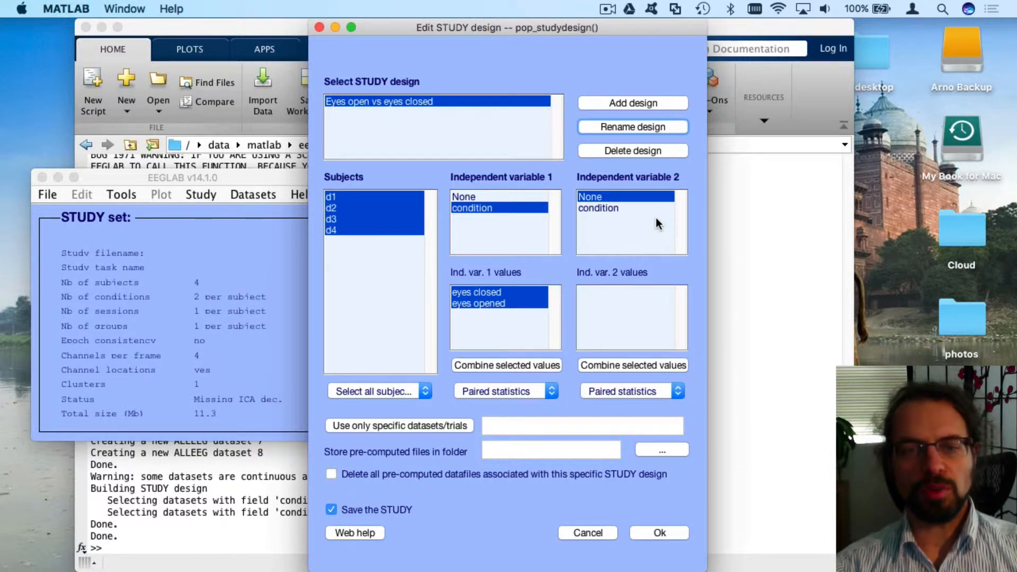
Keep paired statistics for the condition variable and apply the design, re-saving the study
{"action": "left_click", "coordinate": [517, 392]}
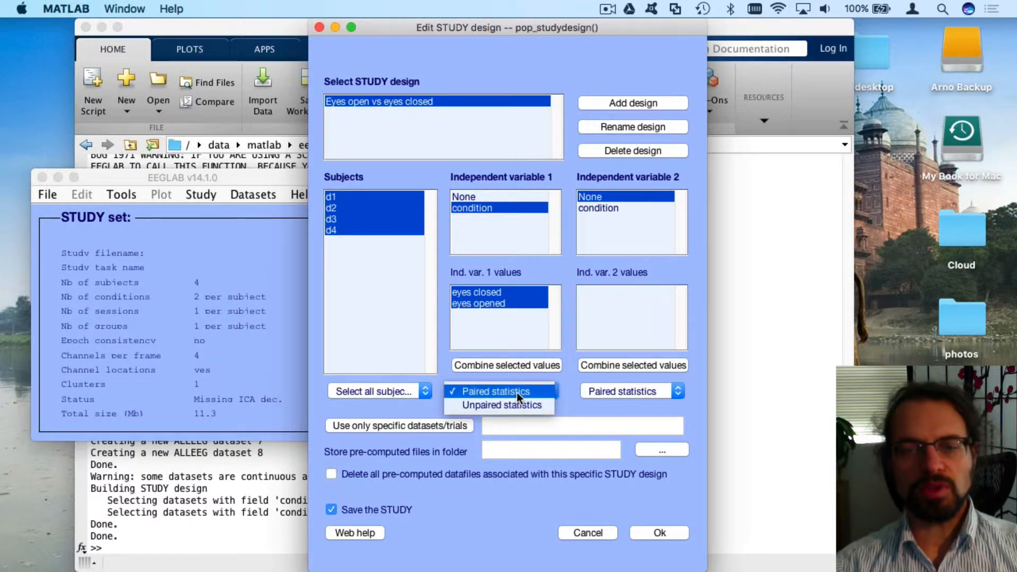
{"action": "left_click", "coordinate": [516, 392]}
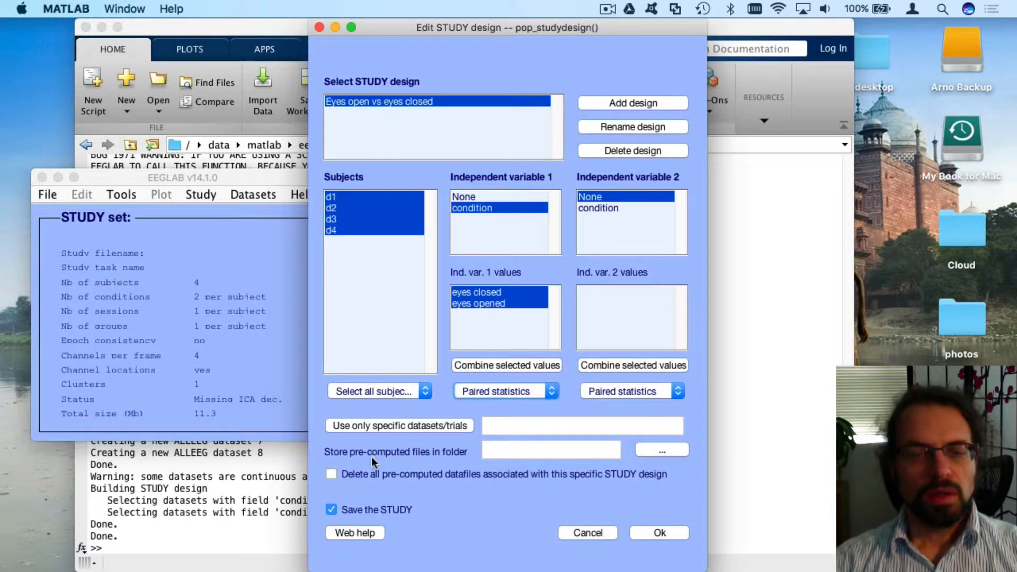
{"action": "left_click", "coordinate": [651, 531]}
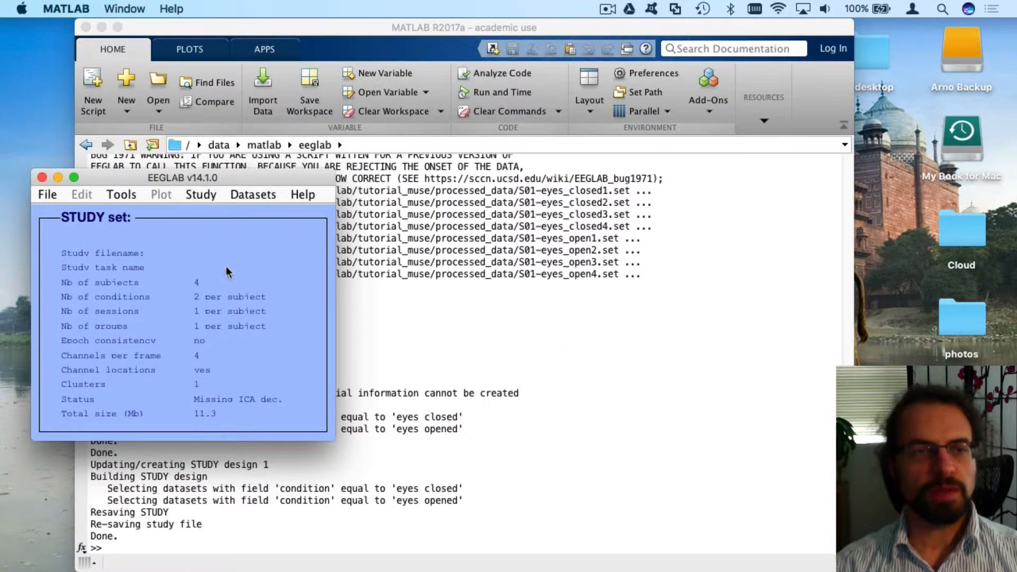
{"action": "left_click", "coordinate": [202, 195]}
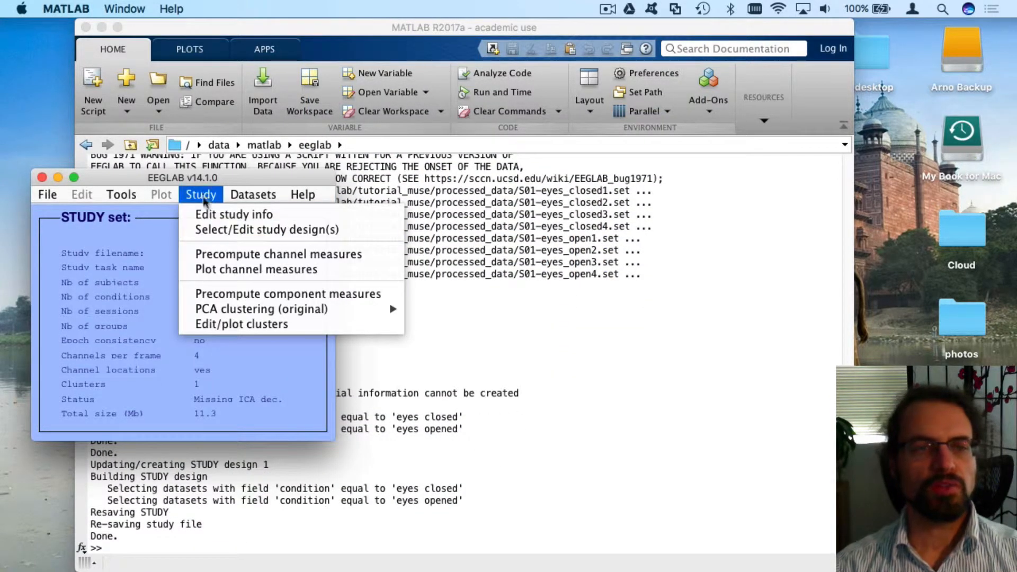
Precompute channel measures with spherical interpolation off and Power spectrum ticked
{"action": "left_click", "coordinate": [214, 253]}
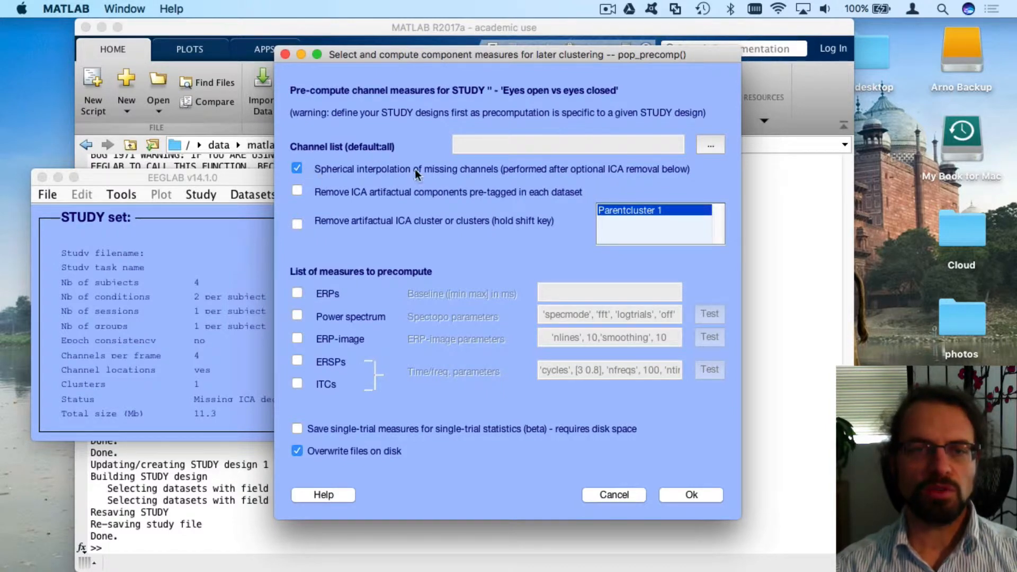
{"action": "left_click_drag", "start_coordinate": [407, 52], "coordinate": [563, 91]}
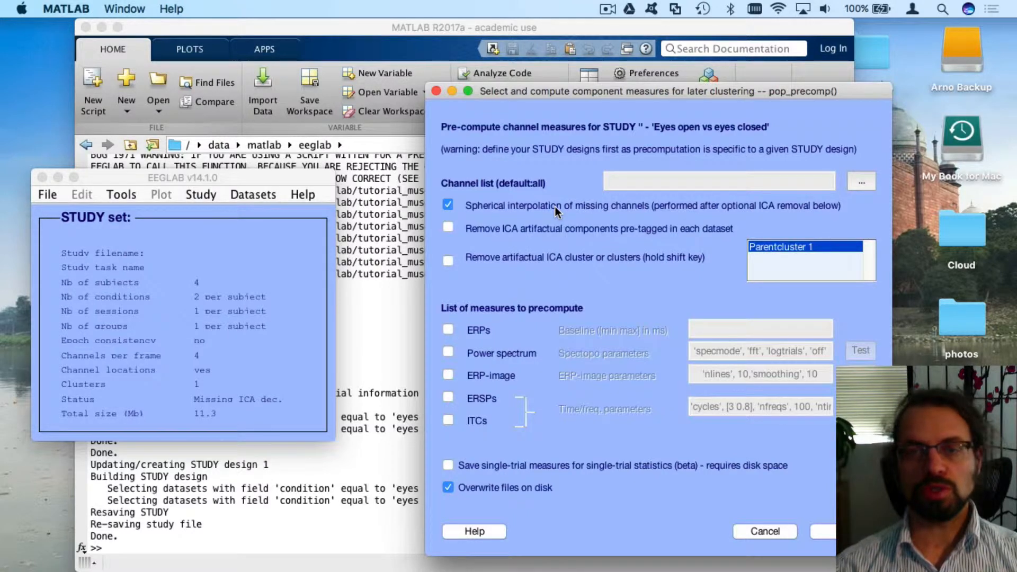
{"action": "left_click", "coordinate": [448, 205]}
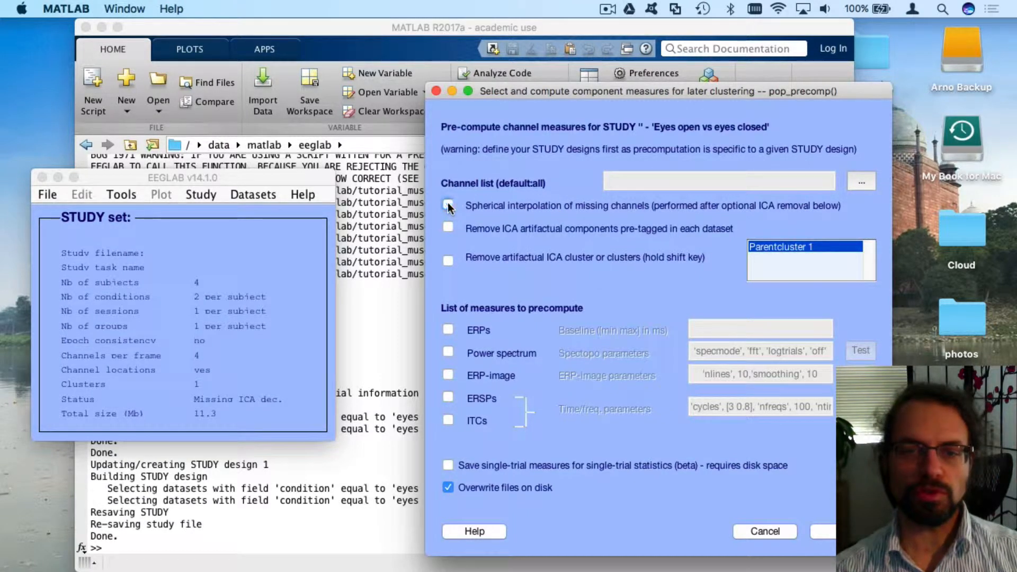
{"action": "left_click", "coordinate": [448, 353]}
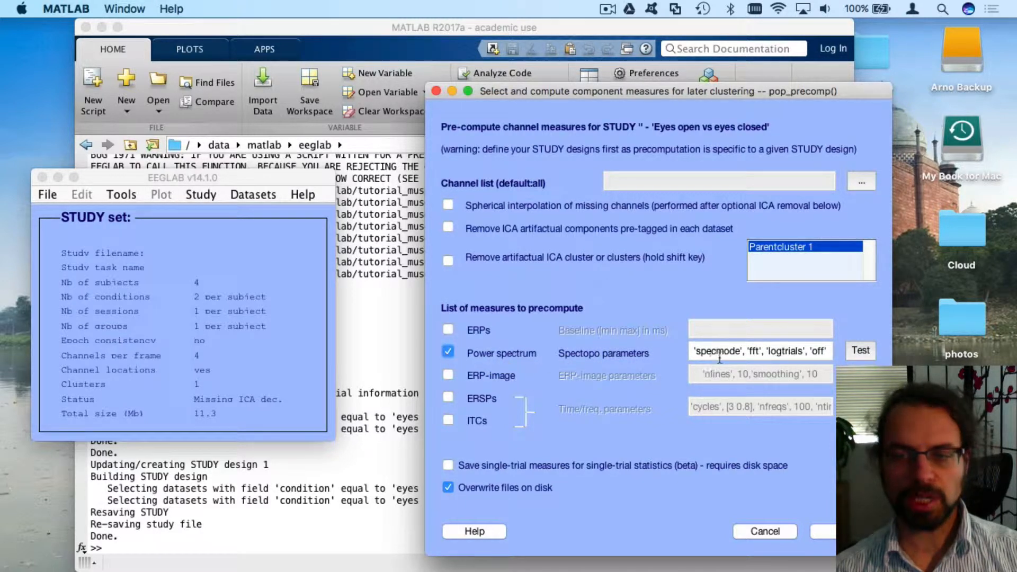
Review a test spectrum plot, then run spectrum precomputation for all study datasets
{"action": "left_click", "coordinate": [859, 352]}
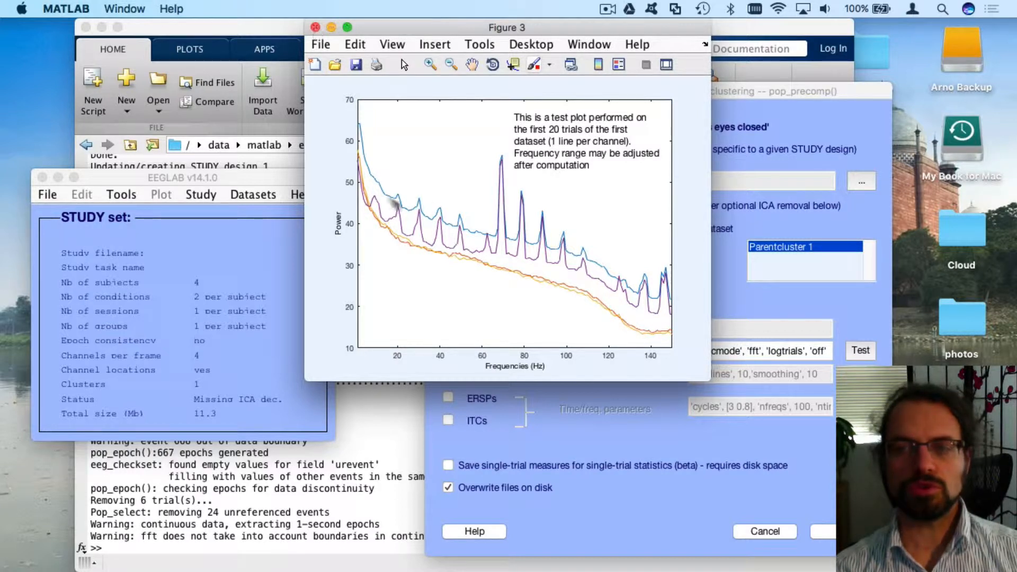
{"action": "left_click", "coordinate": [315, 27]}
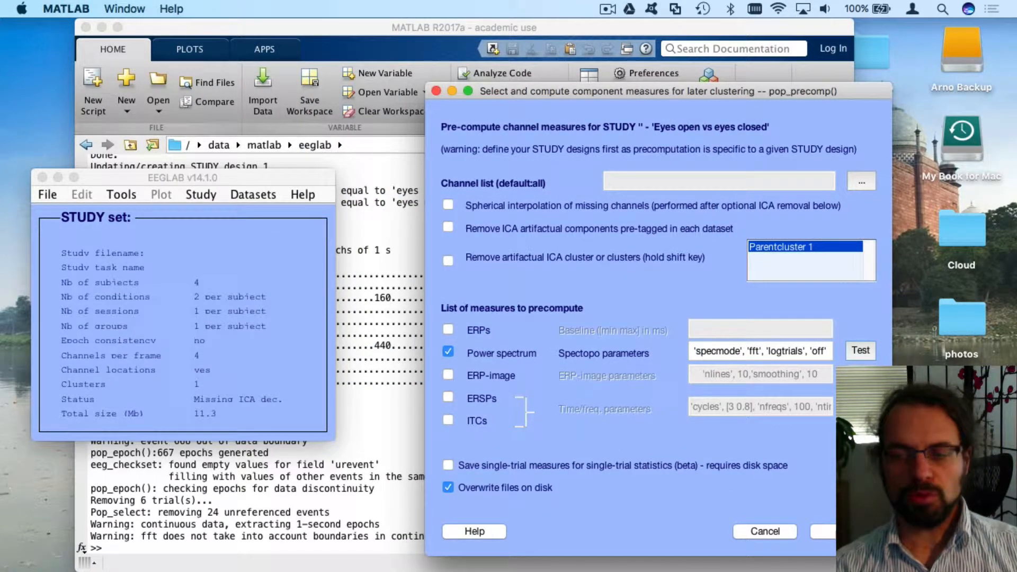
{"action": "left_click", "coordinate": [823, 531]}
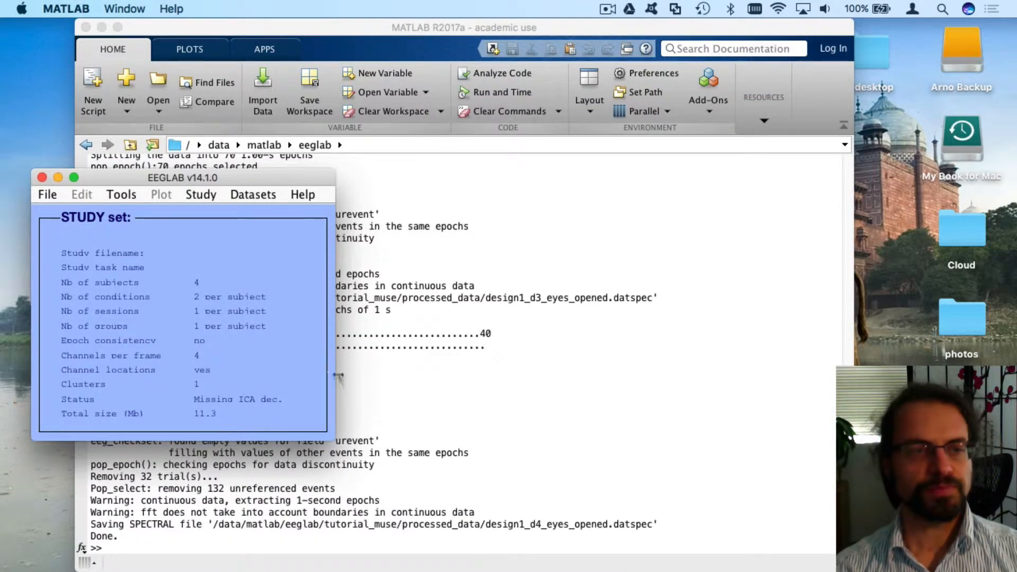
{"action": "left_click", "coordinate": [202, 195]}
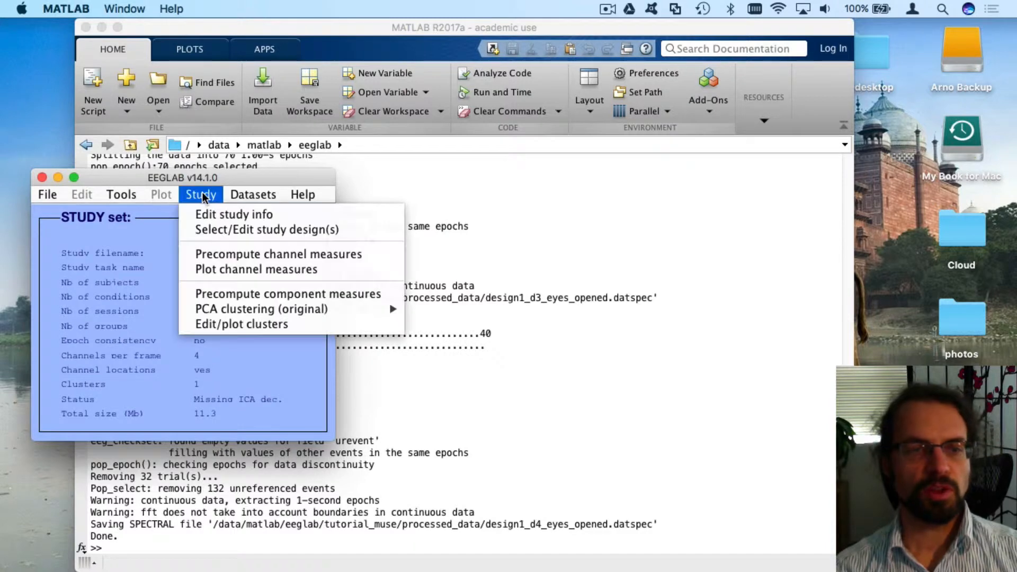
{"action": "left_click", "coordinate": [233, 269]}
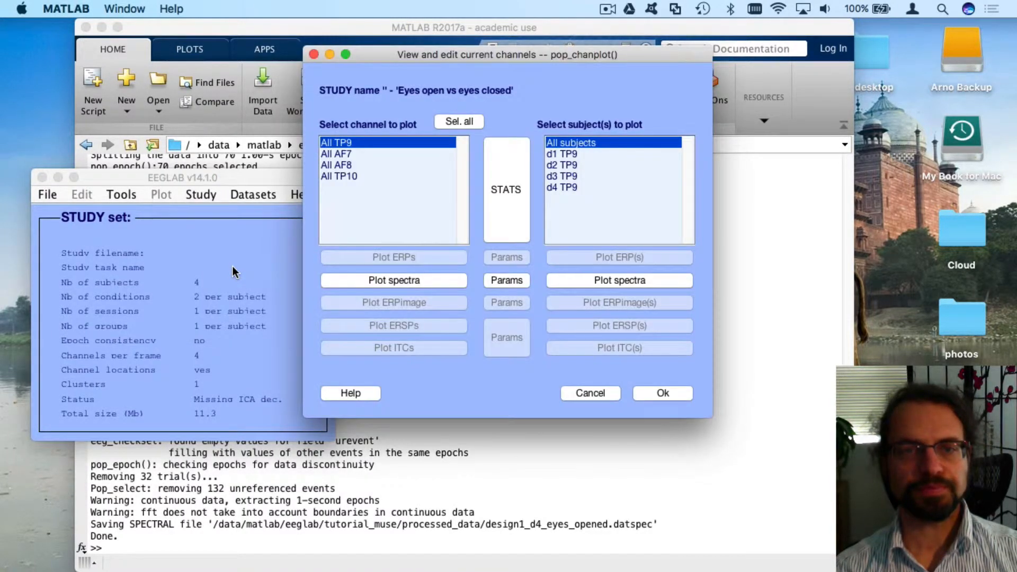
{"action": "left_click_drag", "start_coordinate": [405, 53], "coordinate": [492, 100]}
{"action": "left_click", "coordinate": [441, 212]}
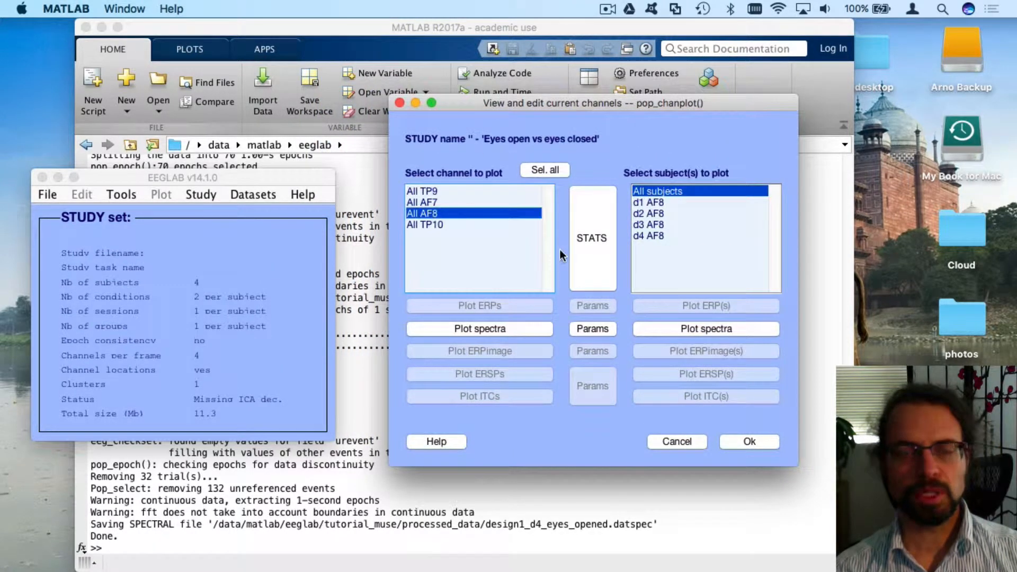
{"action": "left_click", "coordinate": [457, 187]}
{"action": "left_click", "coordinate": [453, 213]}
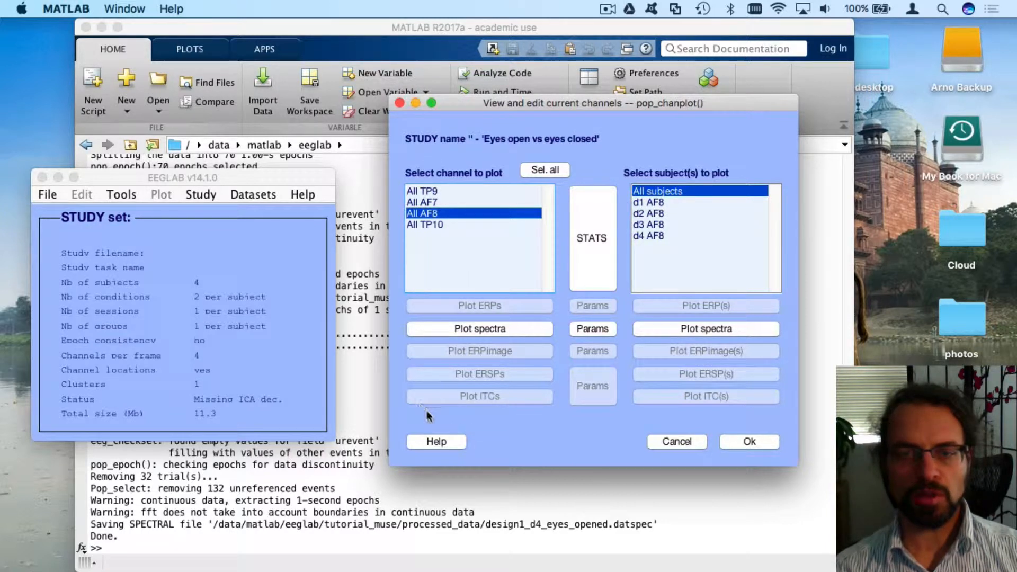
{"action": "left_click", "coordinate": [478, 332]}
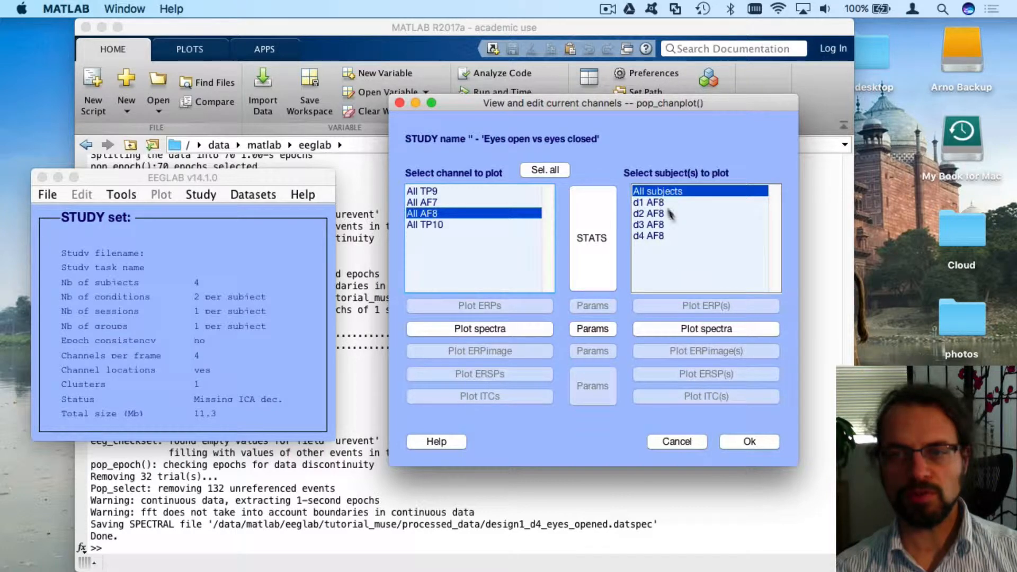
{"action": "left_click", "coordinate": [478, 329]}
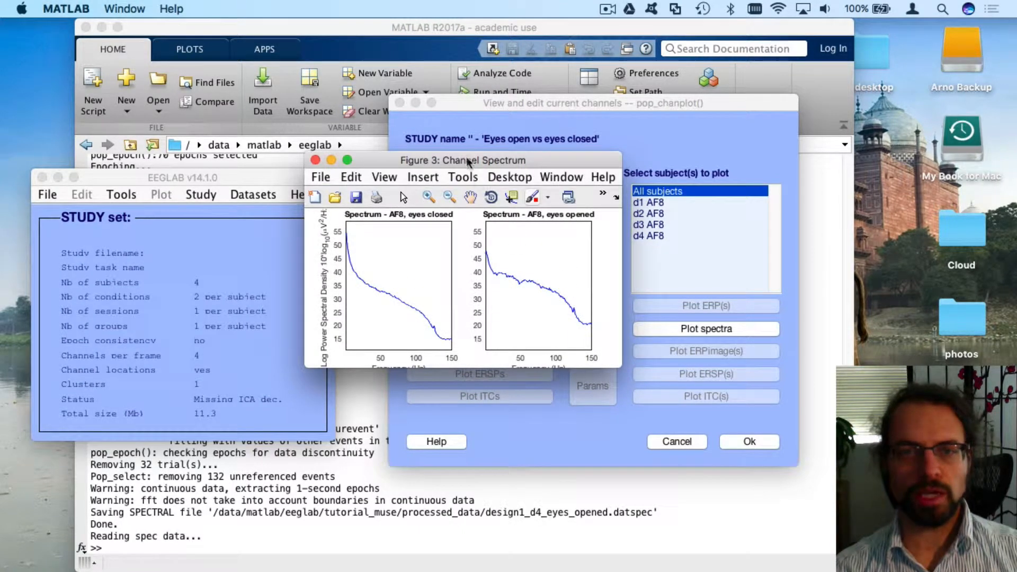
{"action": "left_click_drag", "start_coordinate": [466, 160], "coordinate": [373, 159]}
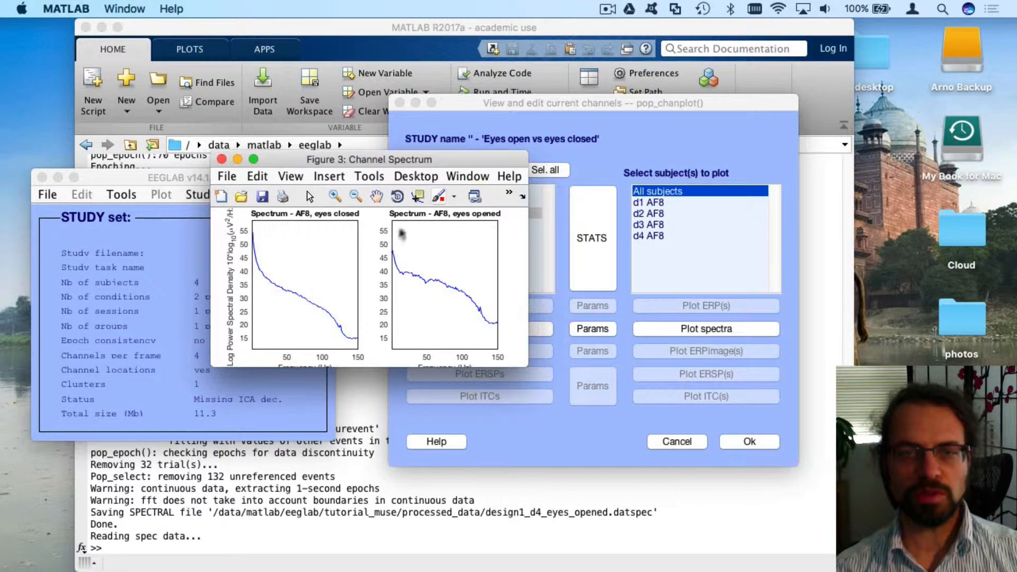
{"action": "left_click", "coordinate": [222, 159]}
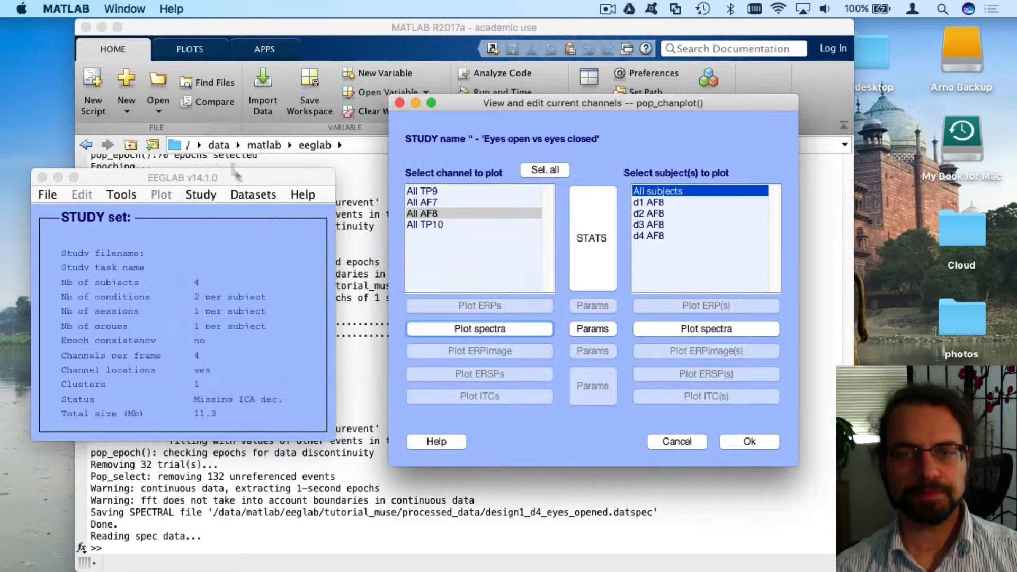
Enable 'Plot first variable on the same panel' and replot AF8 spectra overlaid, enlarging the figure
{"action": "left_click", "coordinate": [590, 332]}
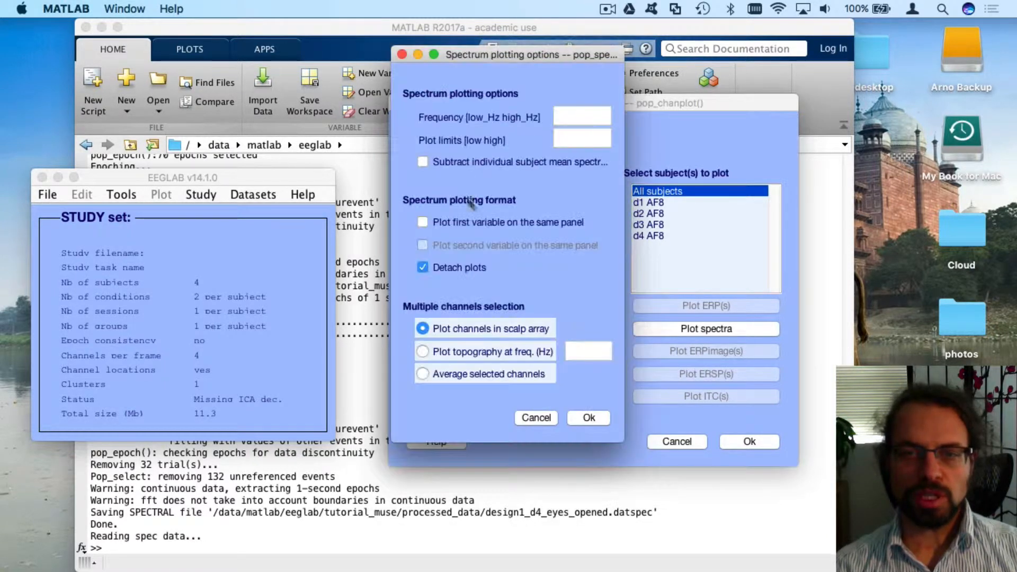
{"action": "left_click", "coordinate": [433, 221]}
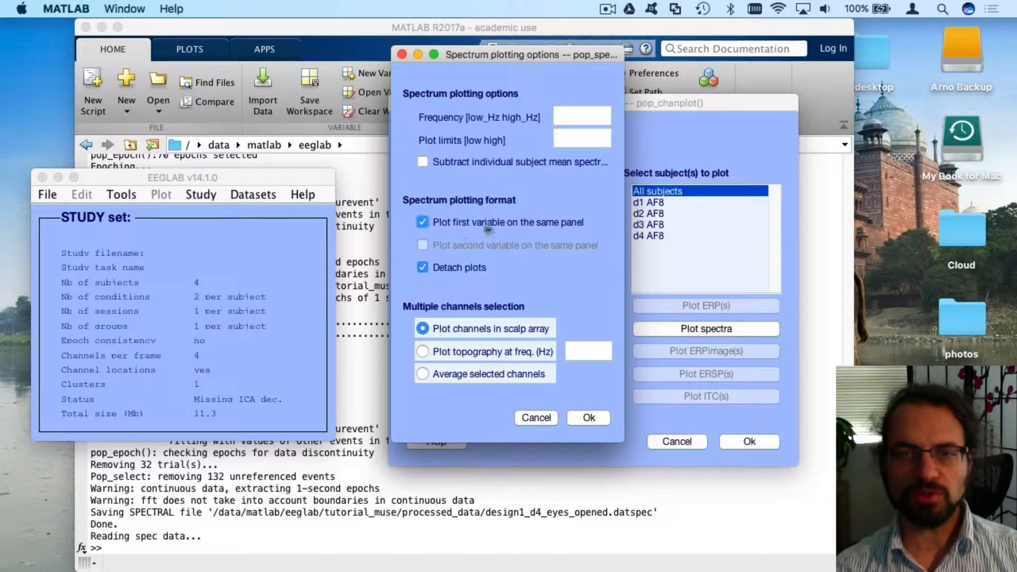
{"action": "left_click", "coordinate": [594, 418]}
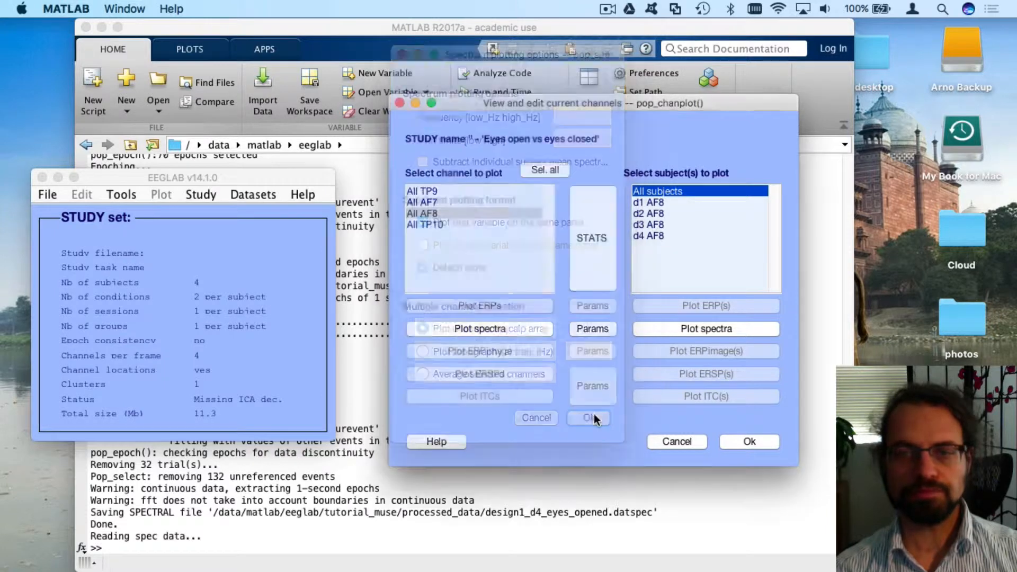
{"action": "left_click", "coordinate": [504, 326]}
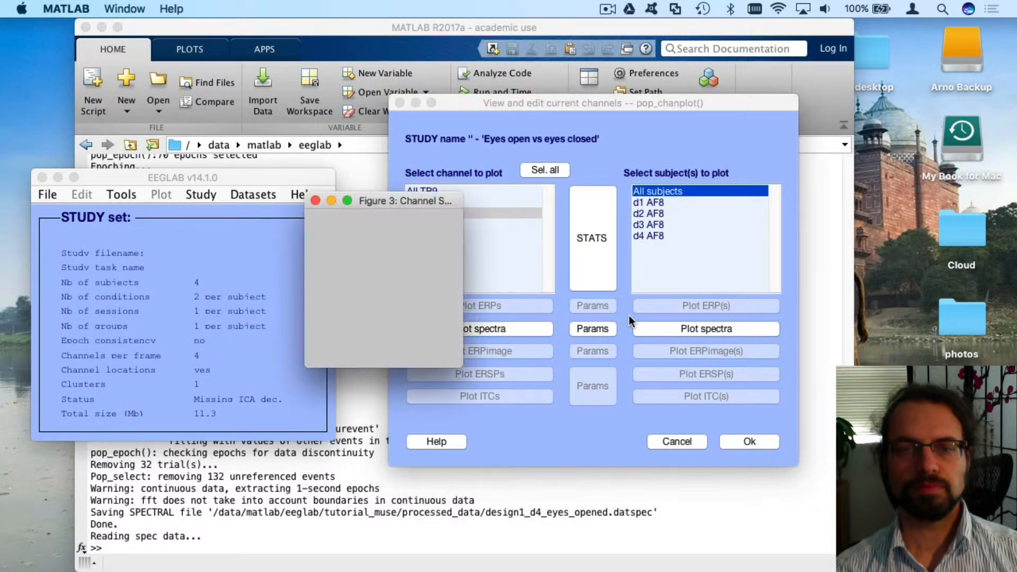
{"action": "left_click_drag", "start_coordinate": [460, 369], "coordinate": [569, 476]}
{"action": "left_click_drag", "start_coordinate": [406, 161], "coordinate": [122, 50]}
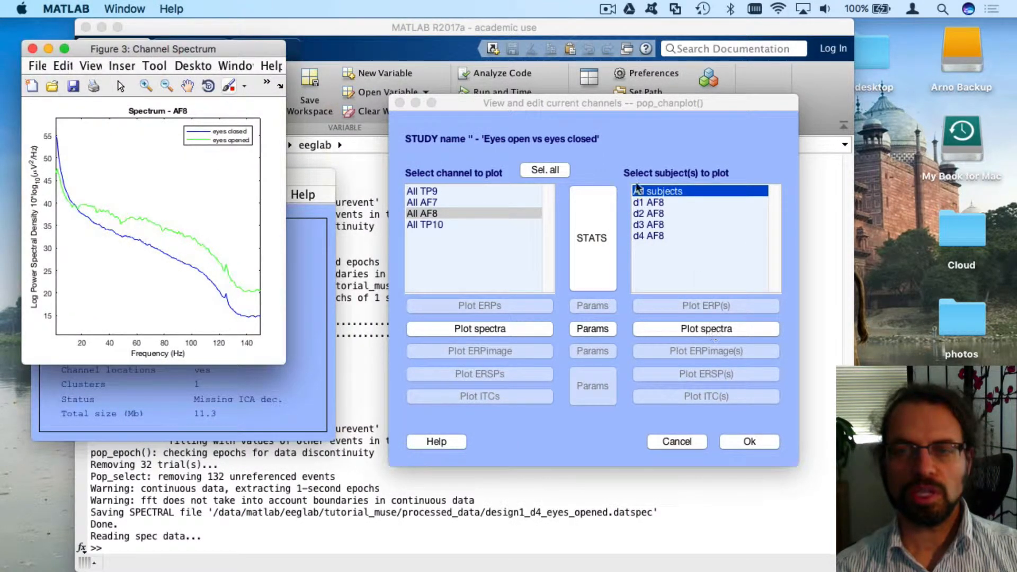
Plot every subject's AF8 spectra per condition and inspect the eyes-closed panel
{"action": "left_click", "coordinate": [741, 329]}
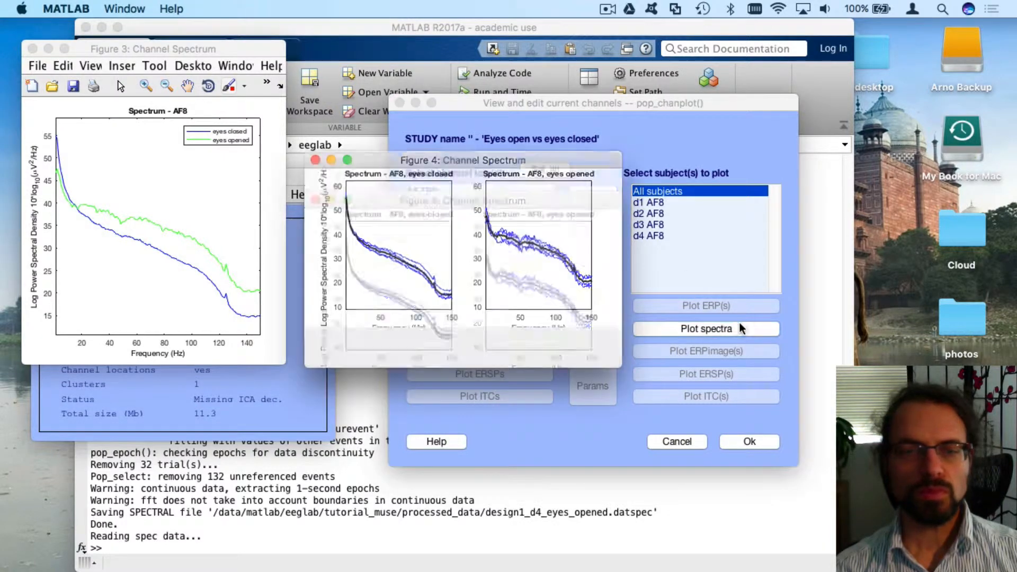
{"action": "left_click_drag", "start_coordinate": [619, 155], "coordinate": [808, 33]}
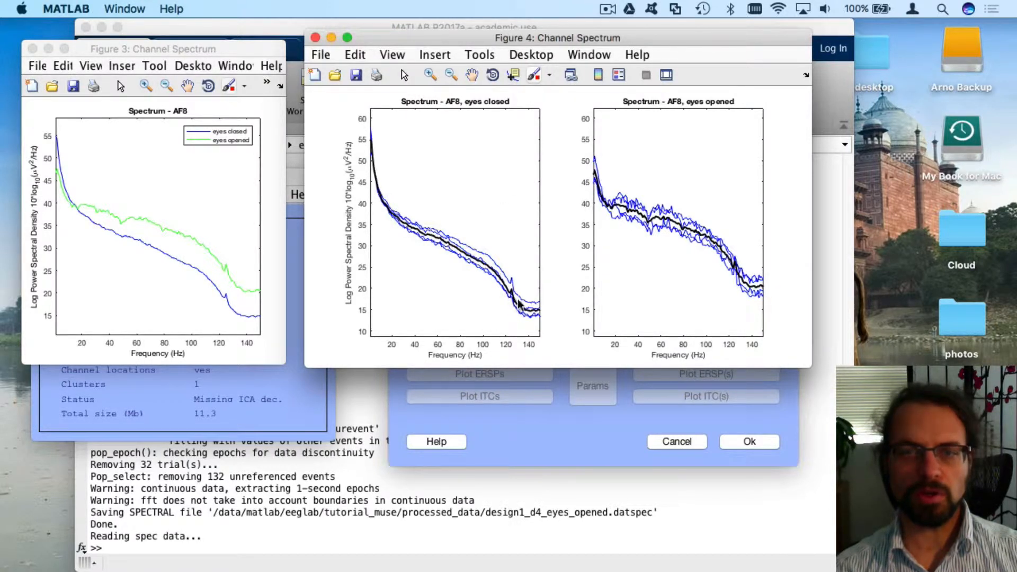
{"action": "left_click", "coordinate": [433, 234]}
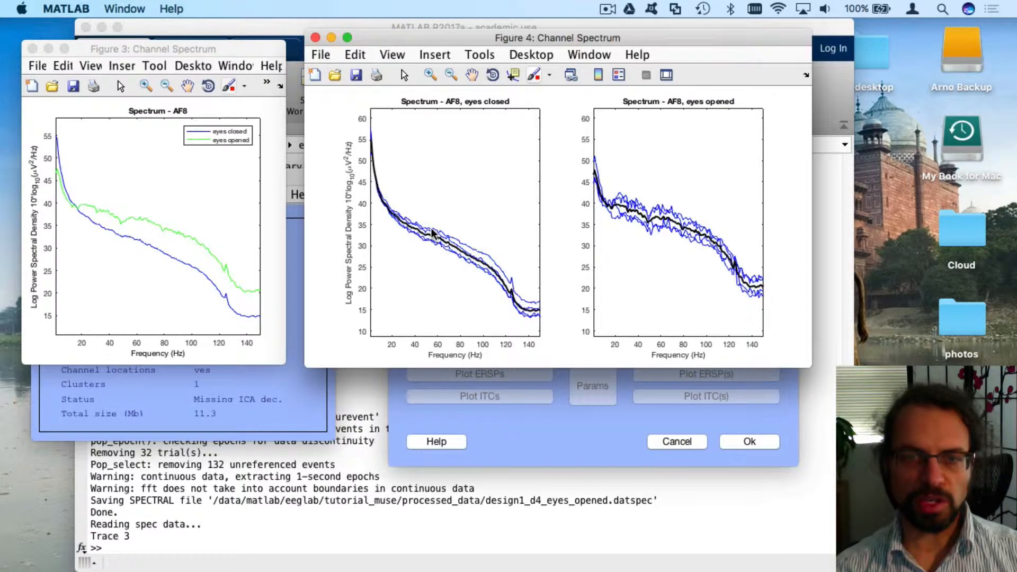
{"action": "double_click", "coordinate": [434, 239]}
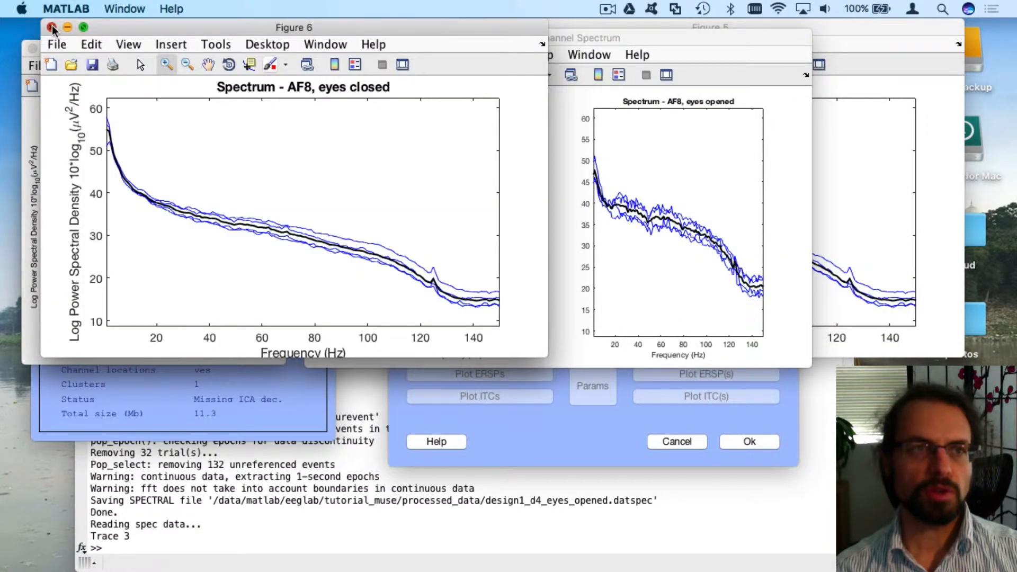
{"action": "left_click", "coordinate": [51, 27]}
{"action": "left_click", "coordinate": [821, 30]}
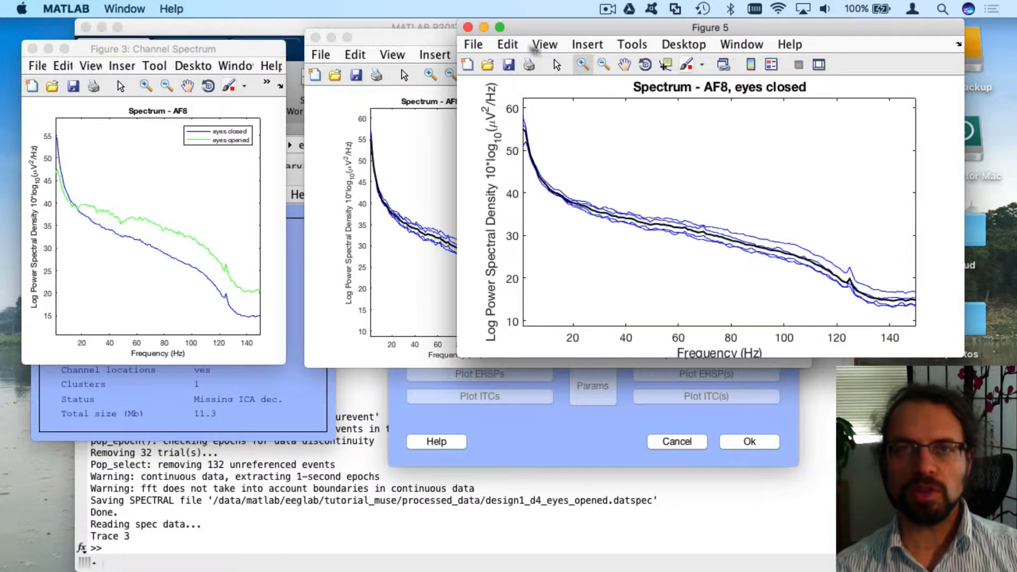
{"action": "left_click", "coordinate": [469, 27]}
{"action": "left_click_drag", "start_coordinate": [450, 41], "coordinate": [225, 27]}
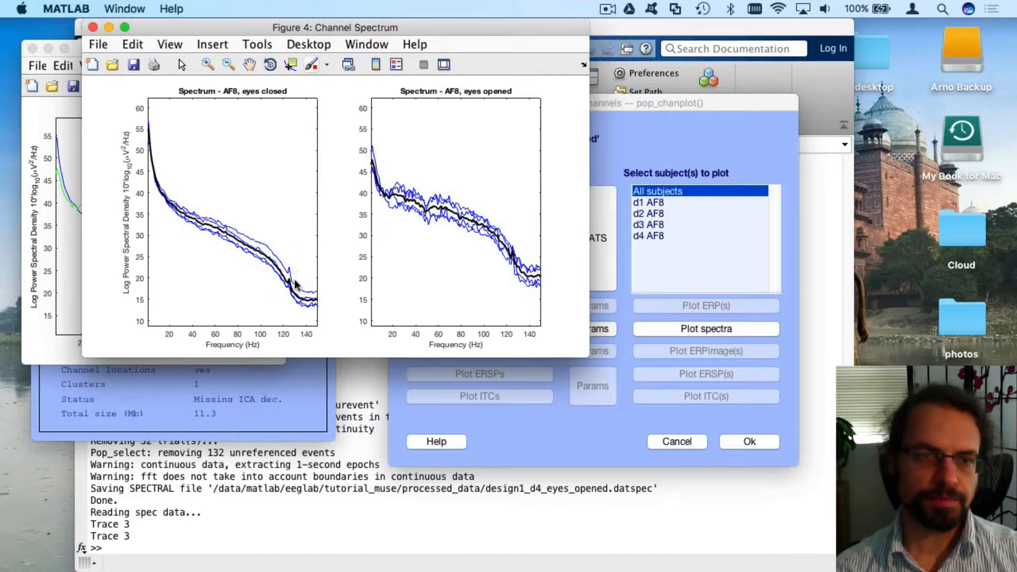
Identify which subject each eyes-closed trace belongs to, then return to the overlay figure
{"action": "left_click", "coordinate": [295, 301]}
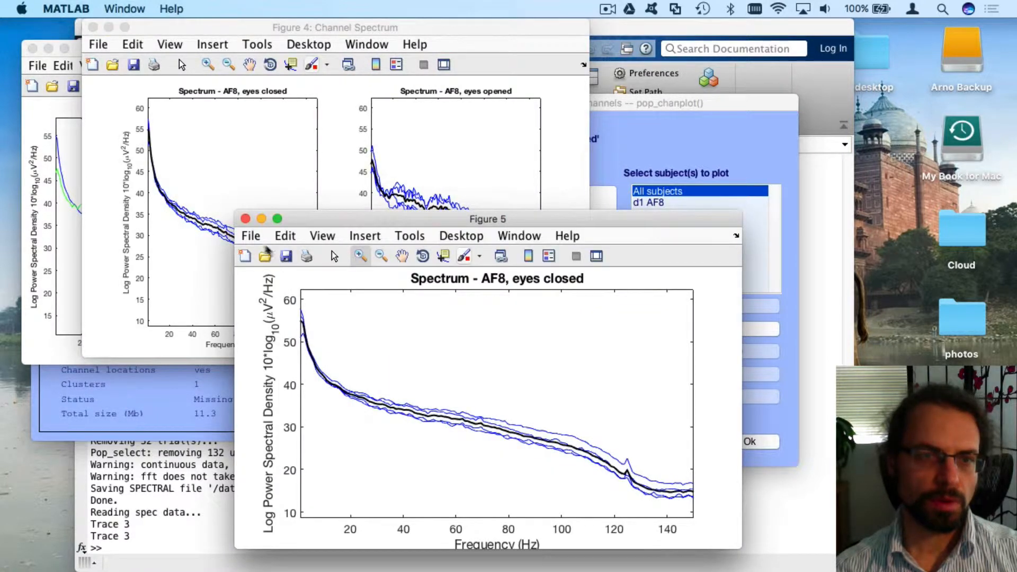
{"action": "left_click", "coordinate": [245, 219]}
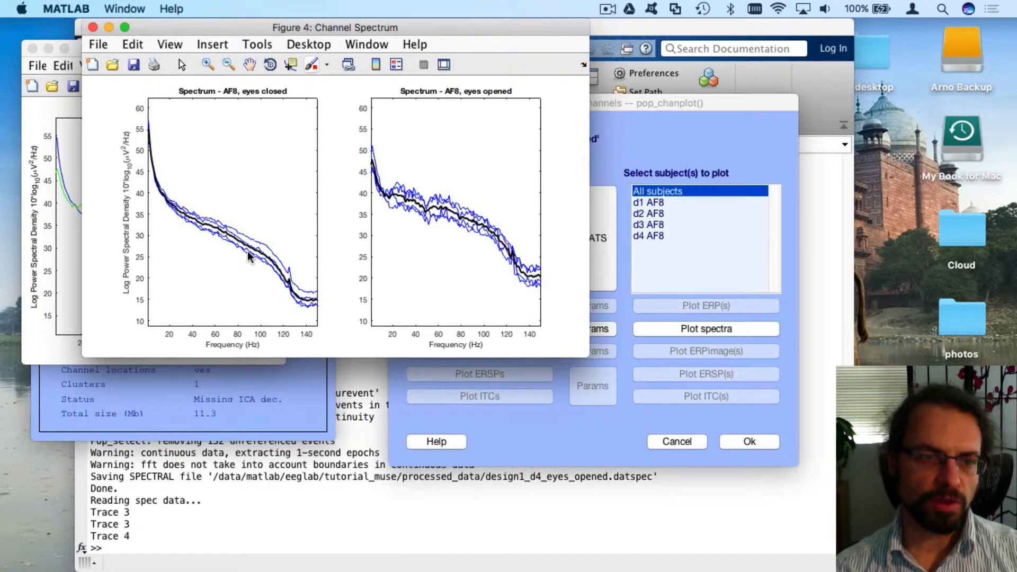
{"action": "left_click", "coordinate": [248, 253]}
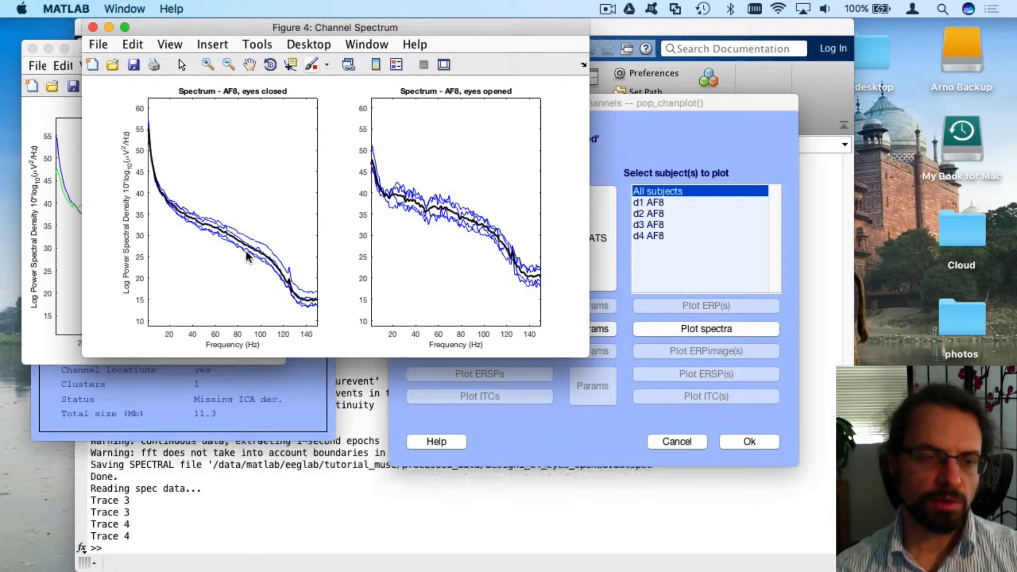
{"action": "left_click", "coordinate": [248, 253]}
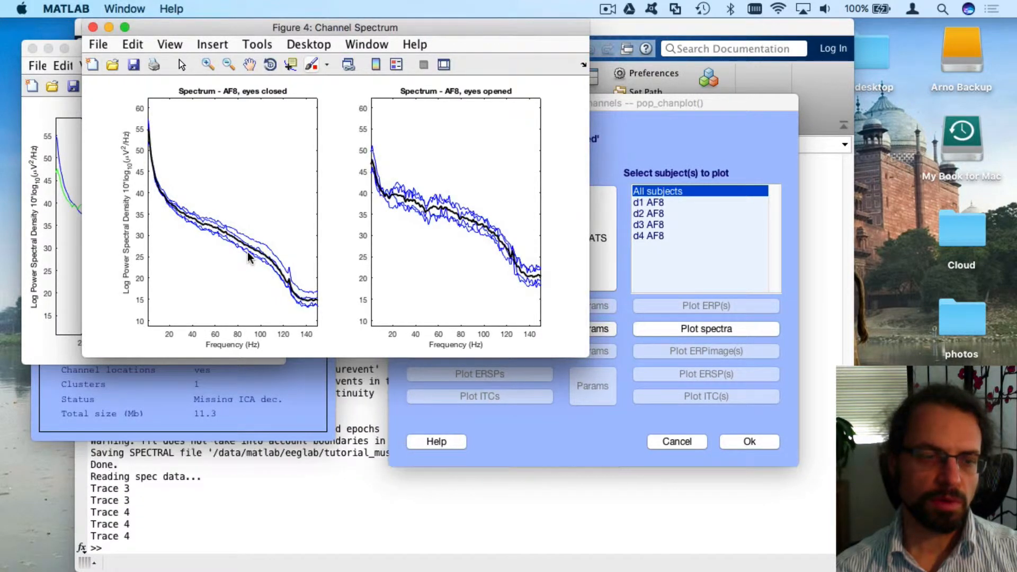
{"action": "left_click", "coordinate": [225, 235]}
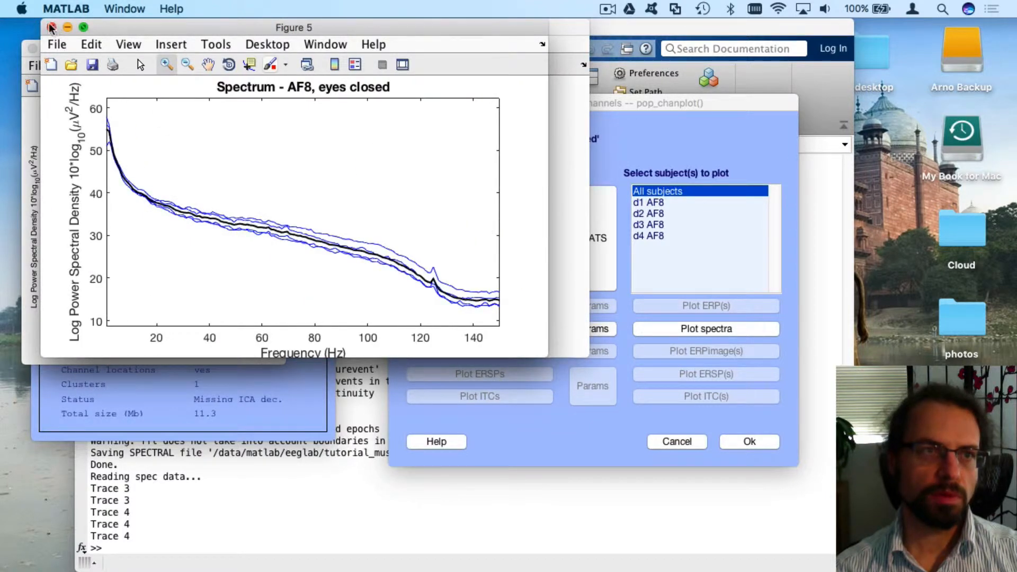
{"action": "left_click", "coordinate": [52, 29]}
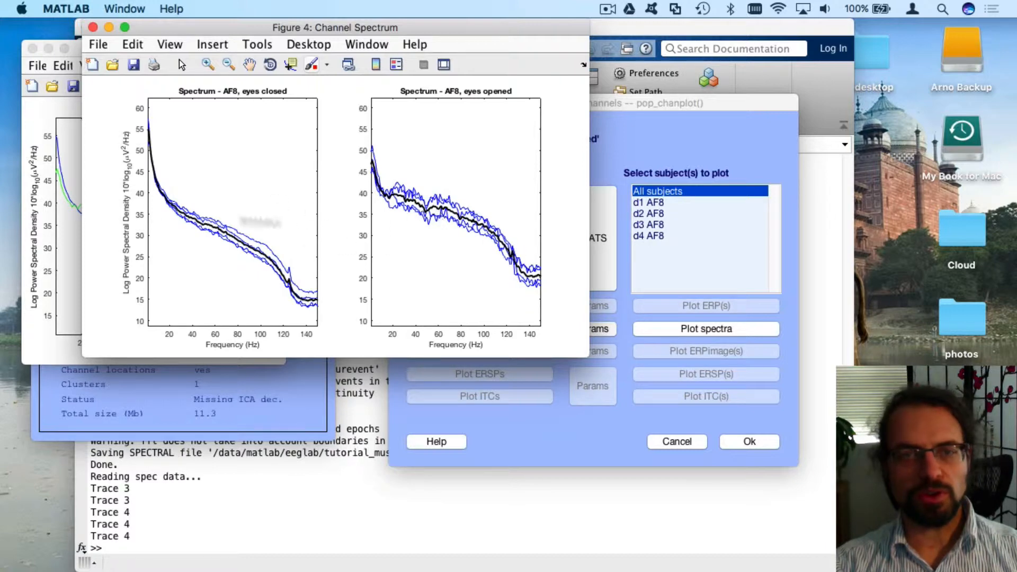
{"action": "left_click", "coordinate": [75, 193]}
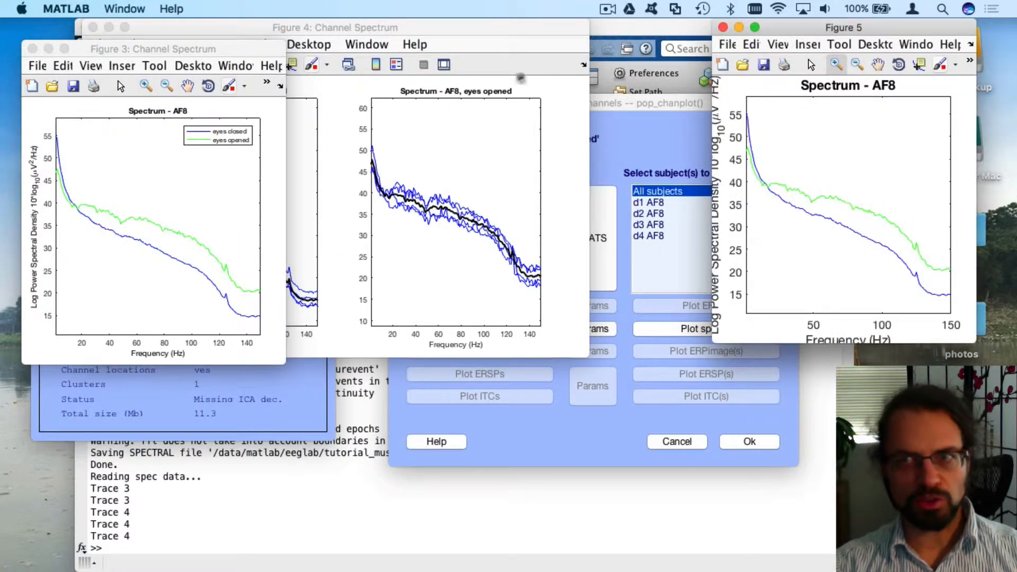
Close the overlay copy, overlaid-conditions and per-subject spectrum figures, and nudge the channel plotting dialog down
{"action": "left_click", "coordinate": [723, 27]}
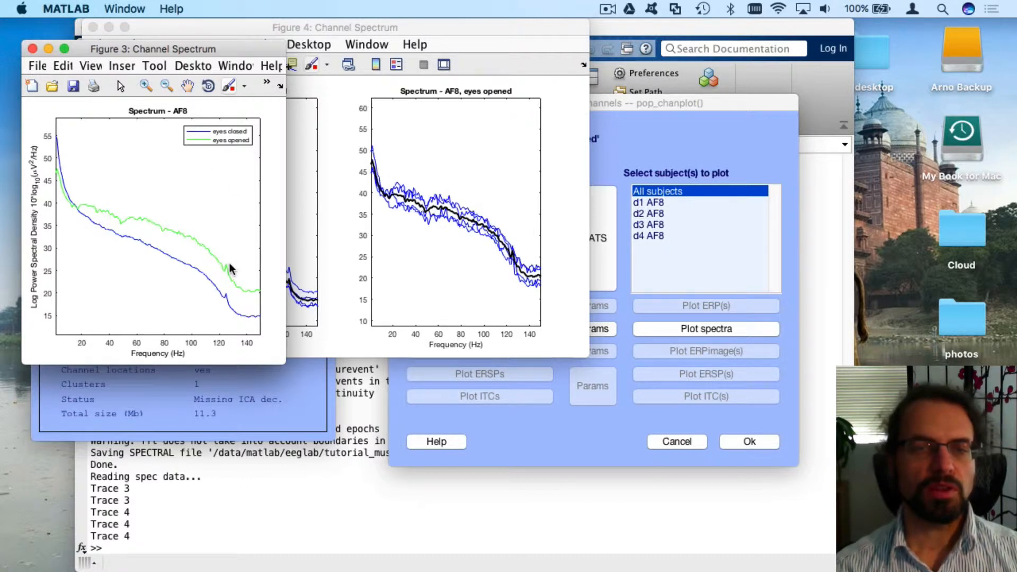
{"action": "left_click", "coordinate": [33, 48]}
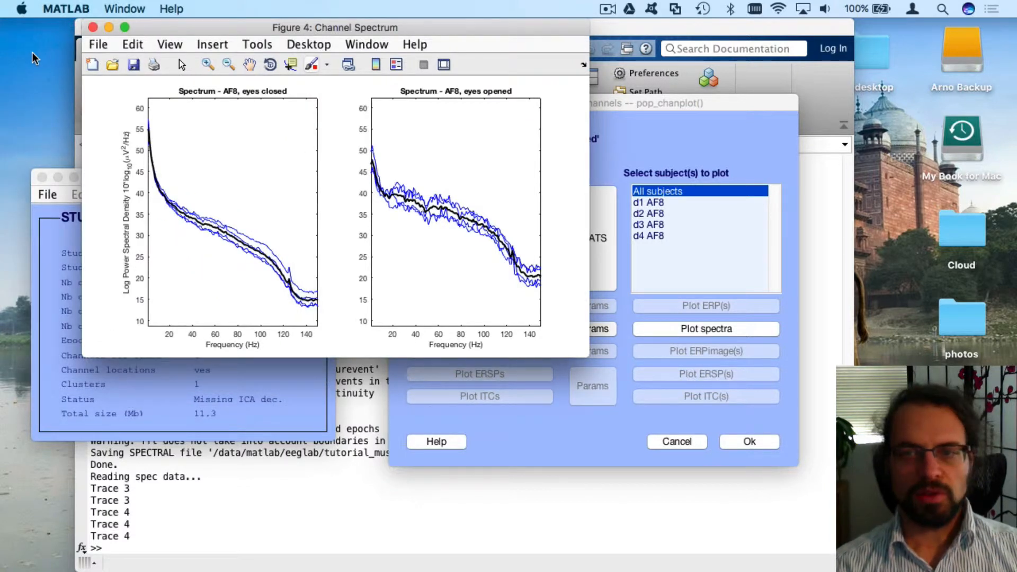
{"action": "left_click", "coordinate": [93, 29]}
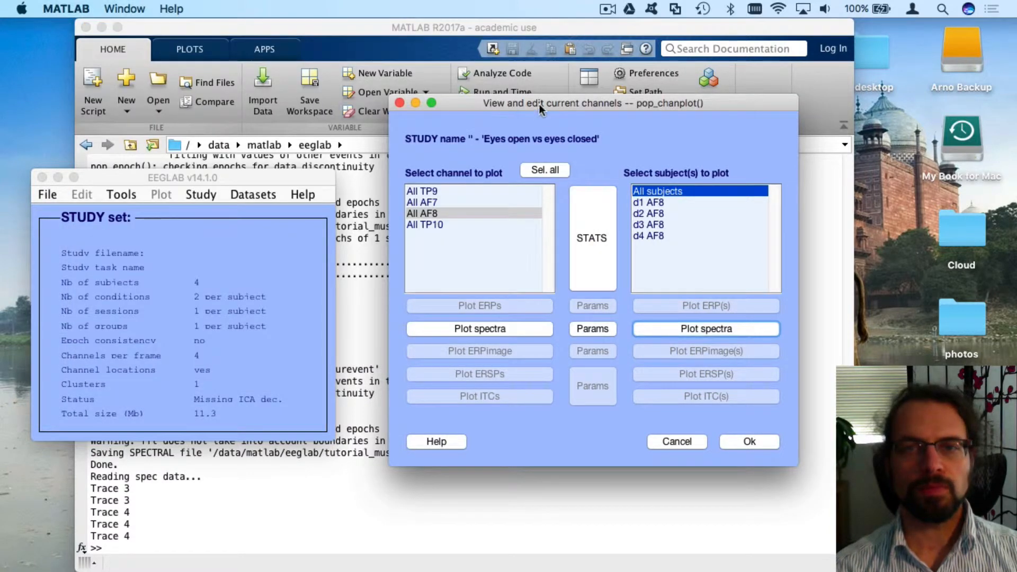
{"action": "left_click_drag", "start_coordinate": [539, 111], "coordinate": [543, 171]}
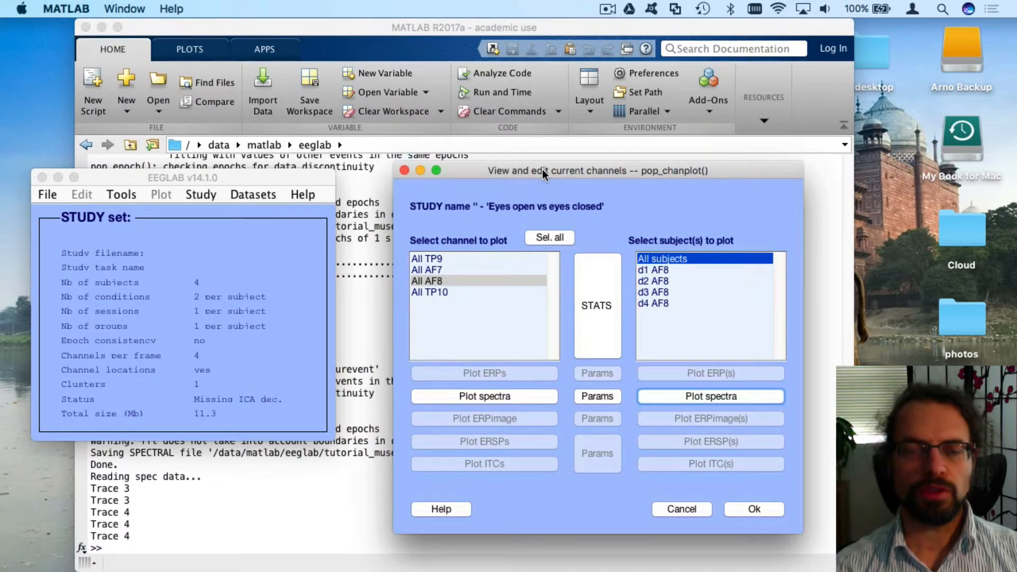